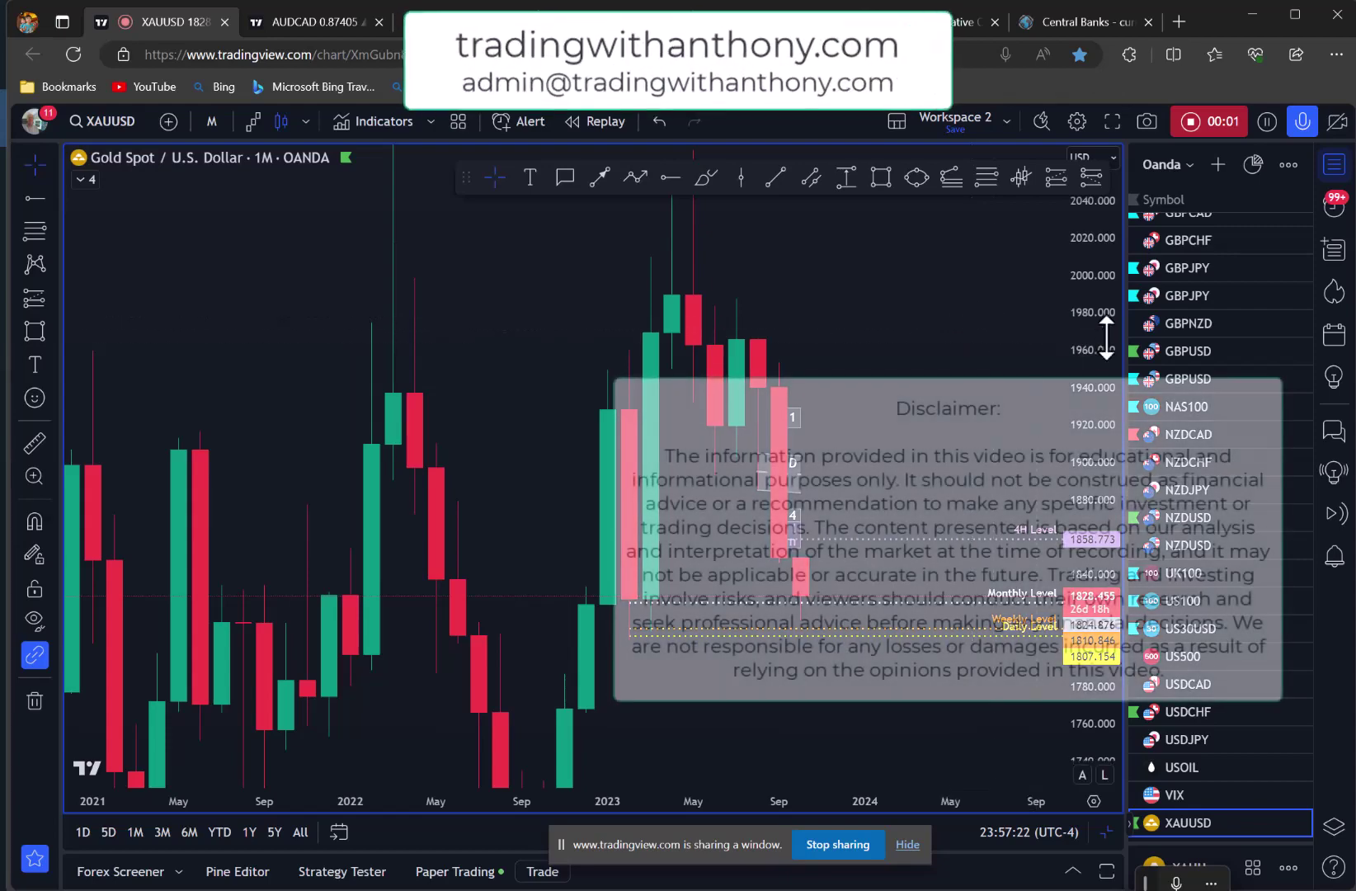
- Draw an arrow on the monthly gold chart from about 1760.7 in May 2023 to the March 2023 candle's low at about 1805.9
left_click_drag(1105, 334, 1094, 383)
left_click_drag(948, 397, 886, 316)
scroll(937, 330, "up", 2)
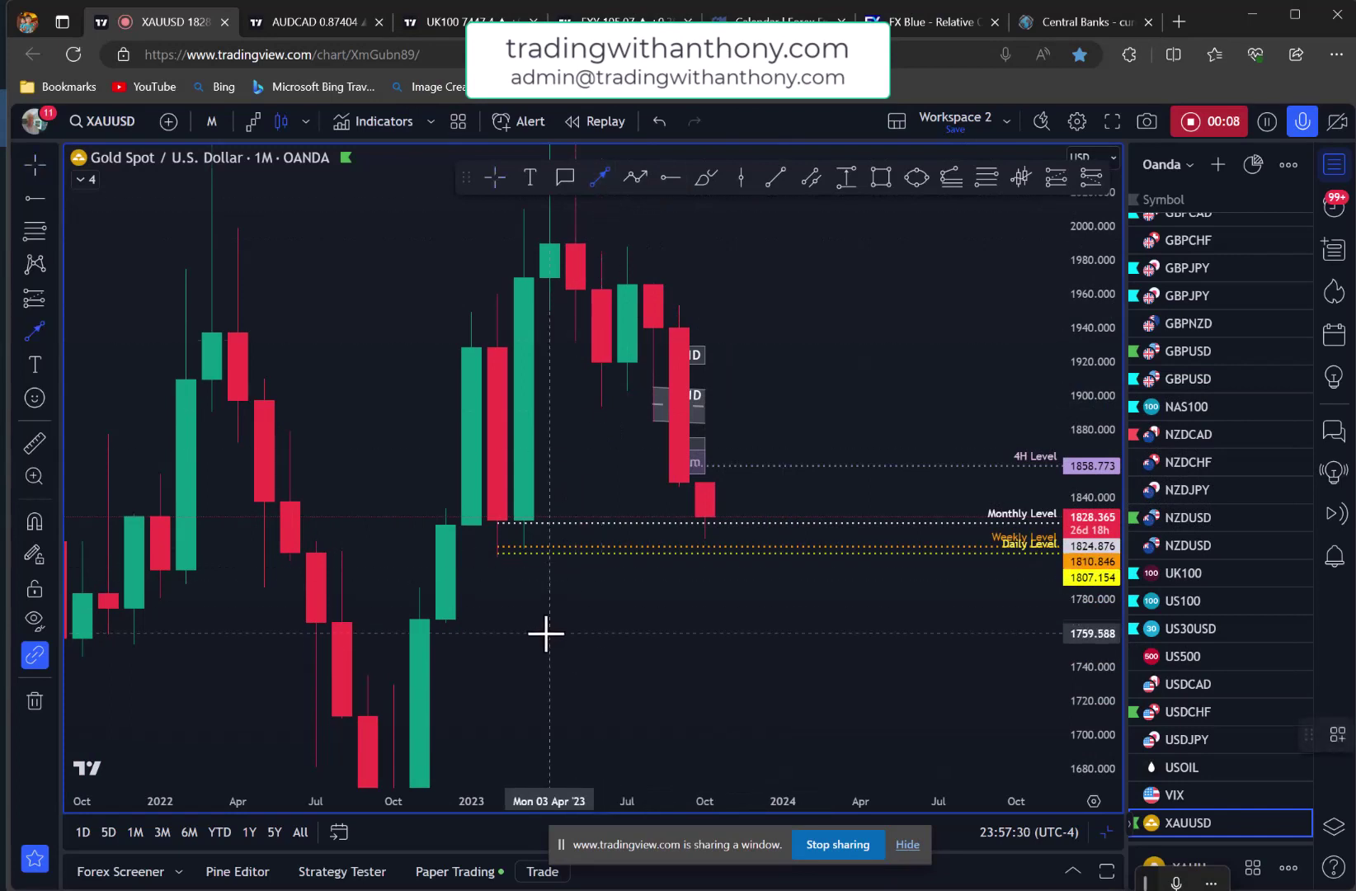
left_click(576, 631)
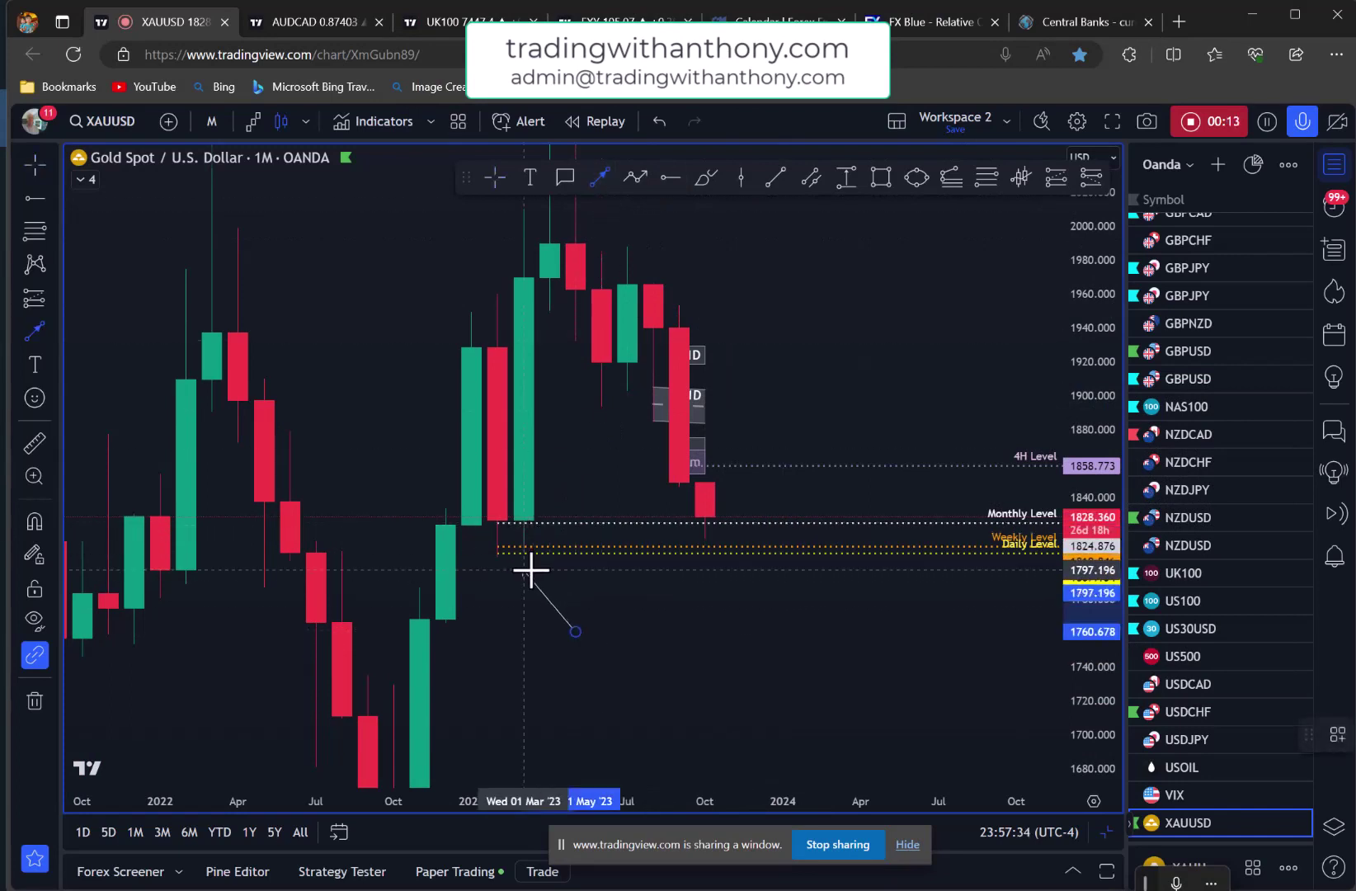
left_click(526, 557)
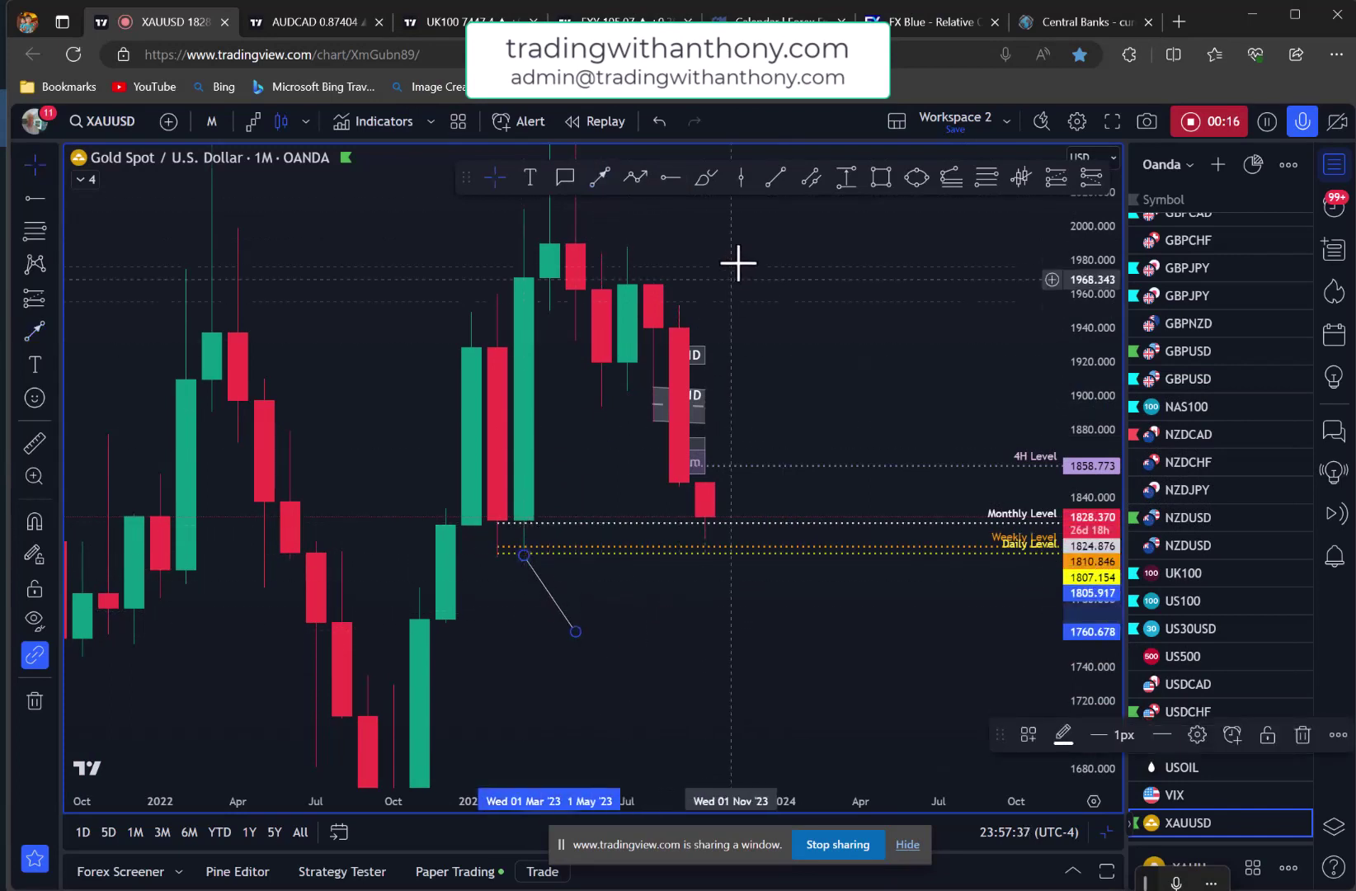
- Place a horizontal ray at about 1809.2 starting from the March 2023 candle's low
left_click(671, 178)
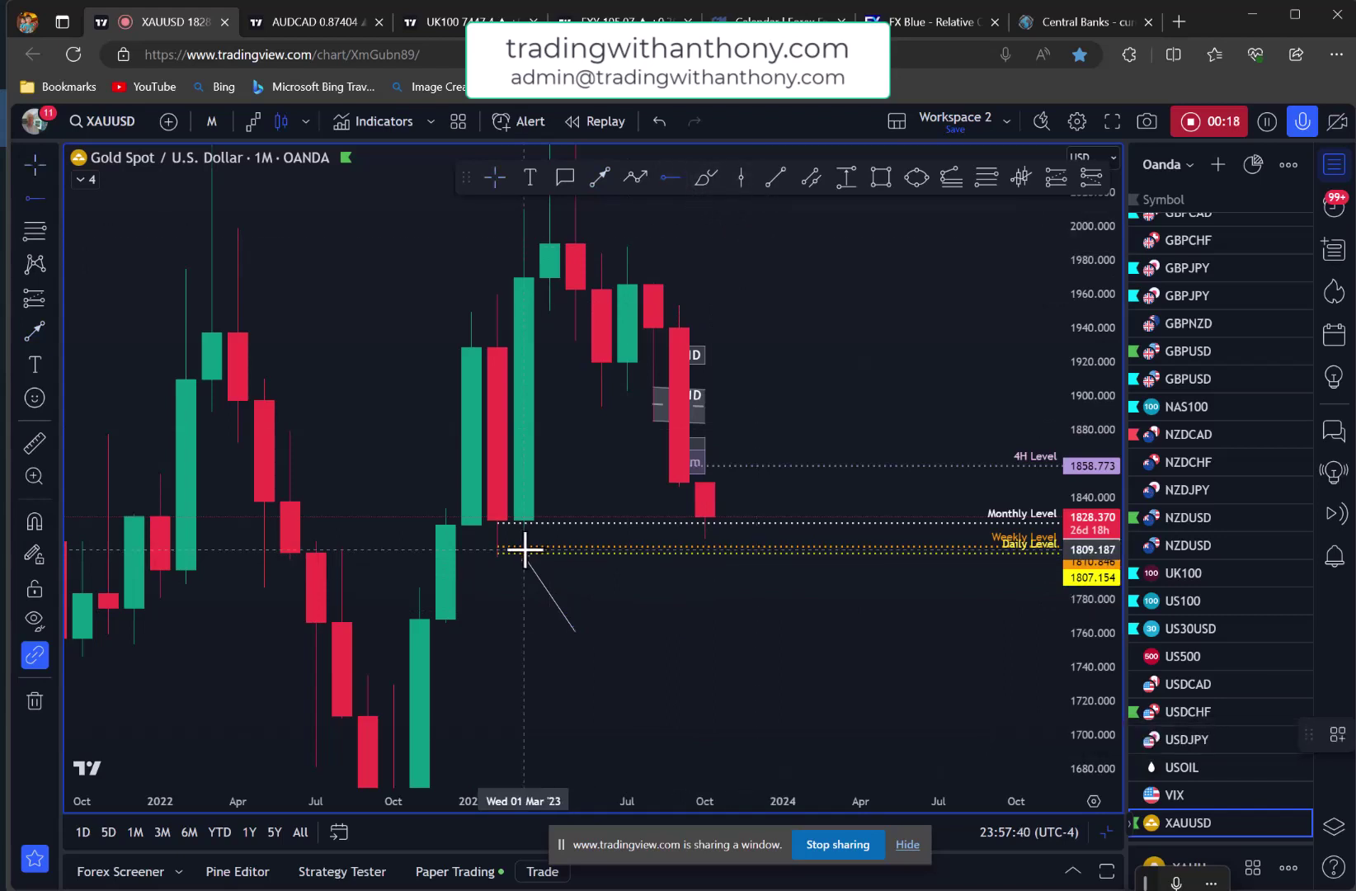
left_click(523, 550)
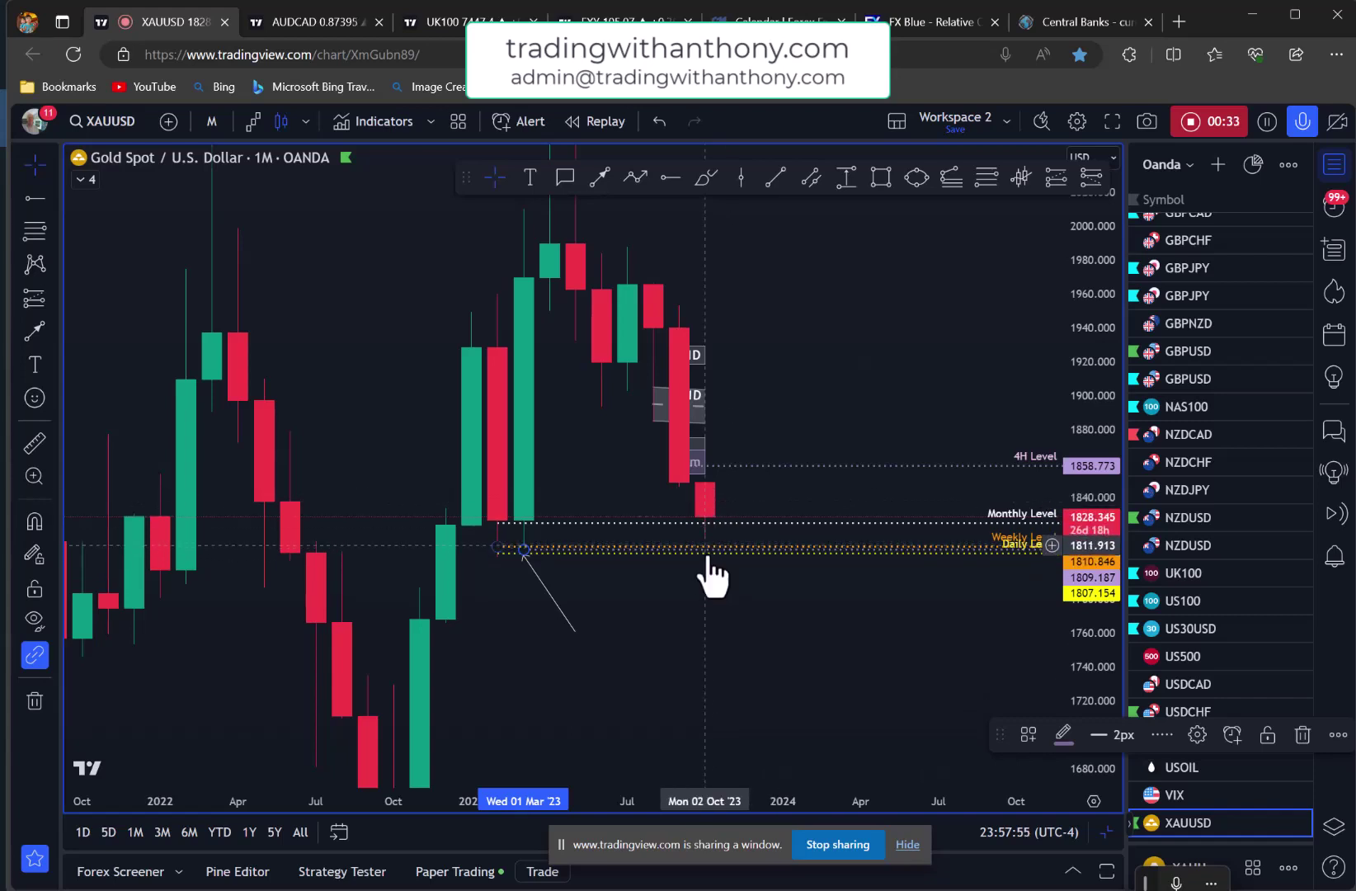
left_click_drag(1091, 643, 1091, 549)
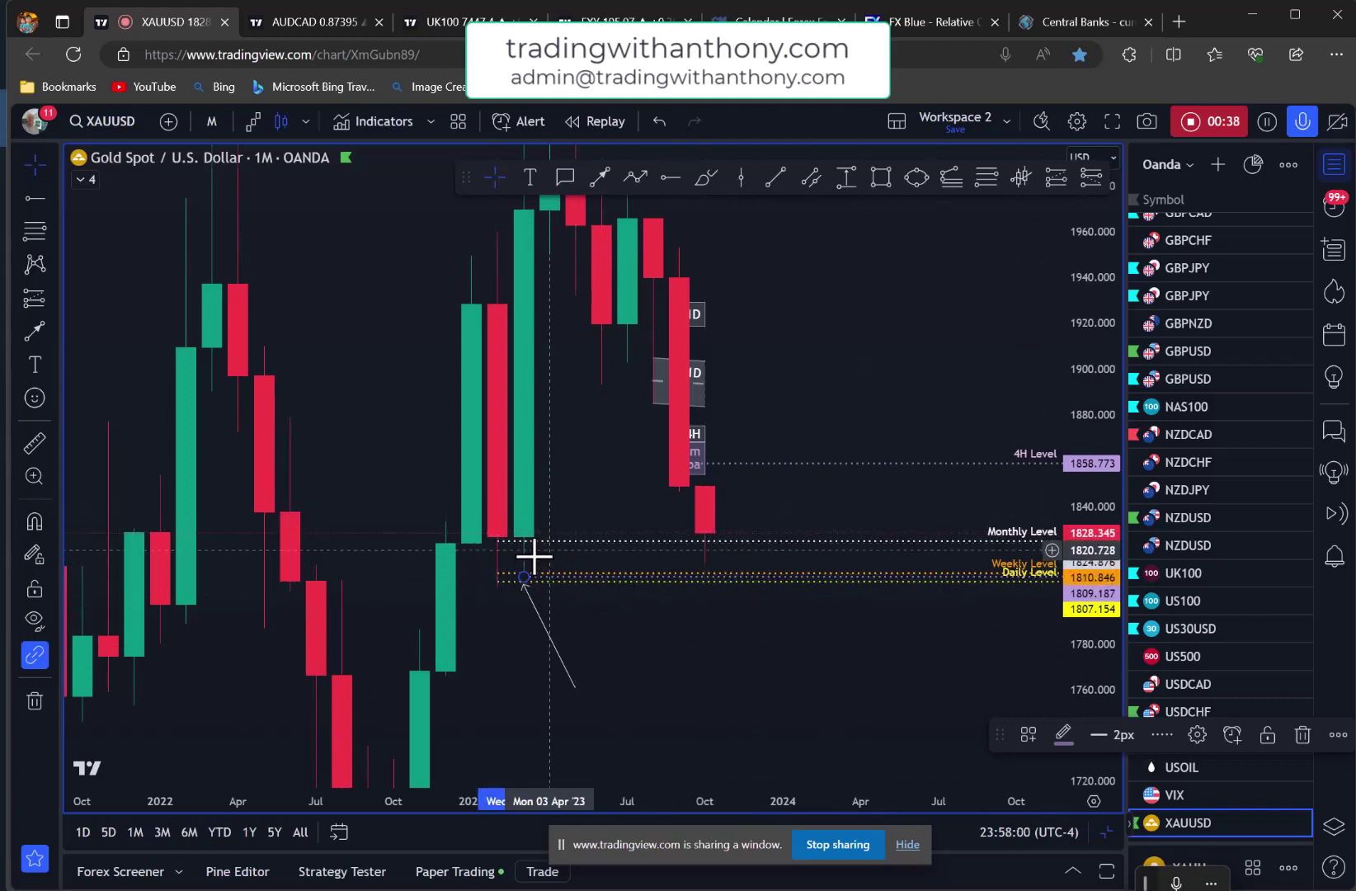
- Switch the gold chart to the 1 week timeframe
left_click(211, 117)
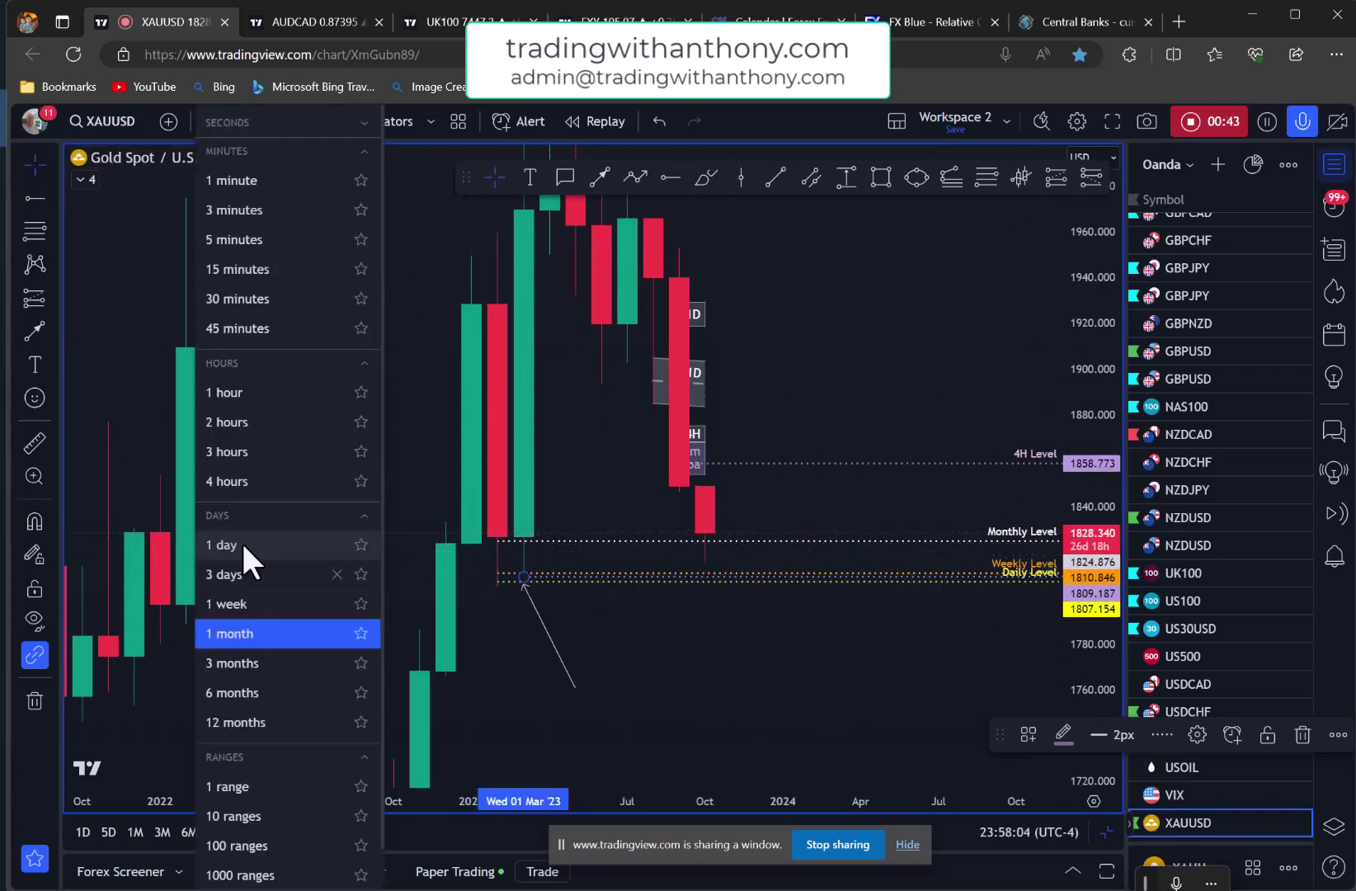
left_click(236, 603)
scroll(548, 472, "down", 3)
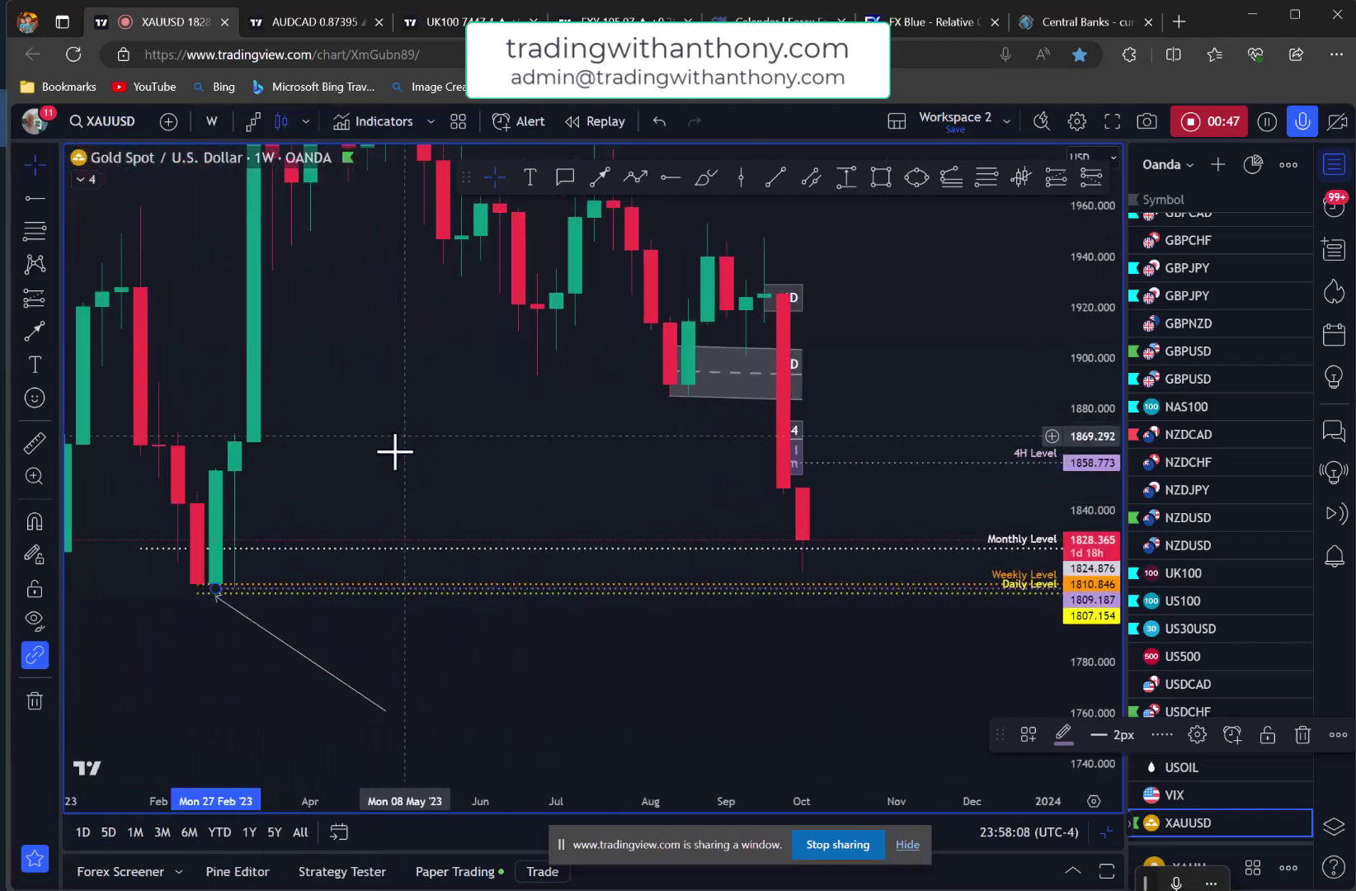
left_click_drag(396, 451, 402, 448)
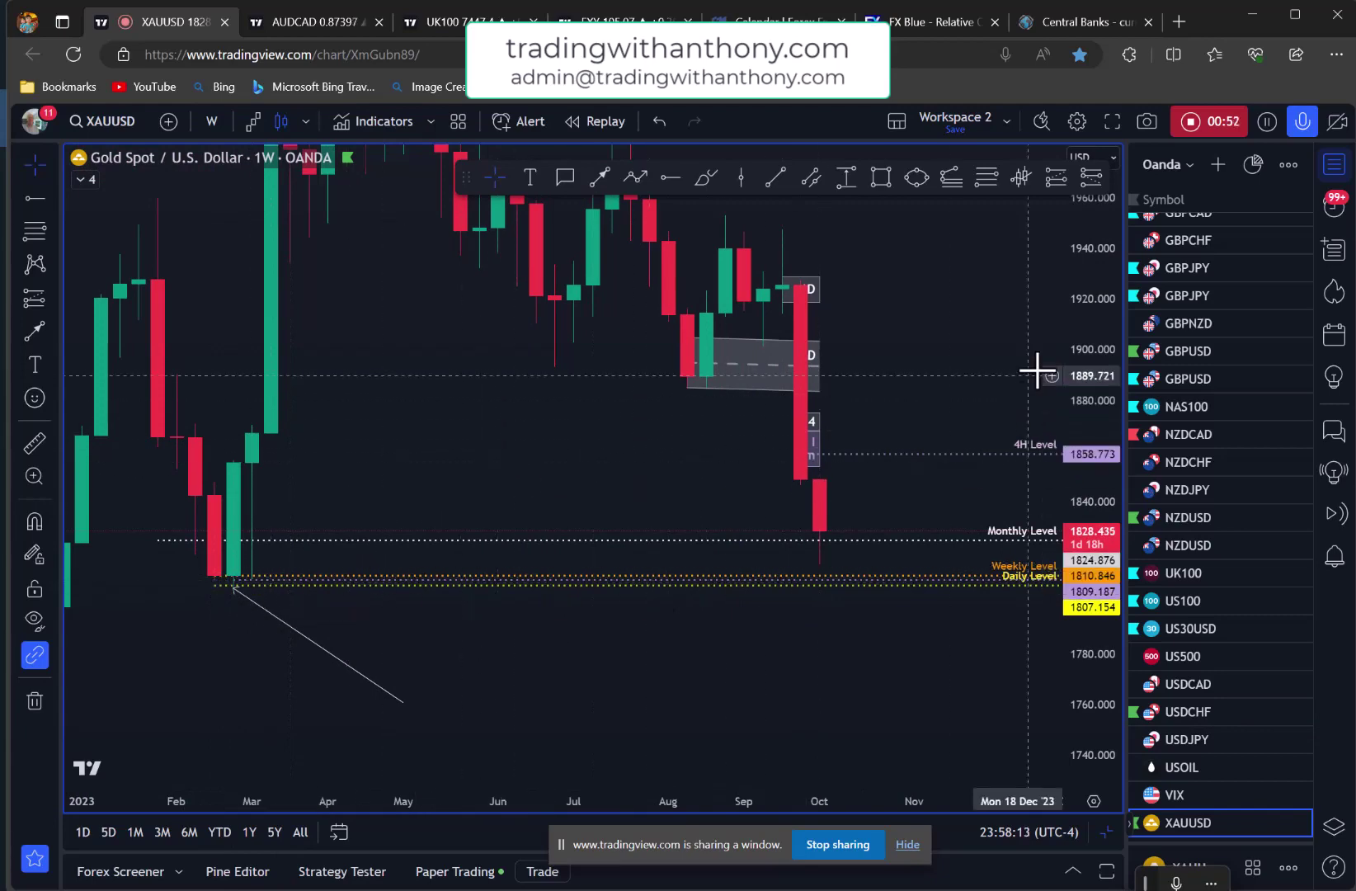
- Sketch a rectangle over the large bullish March 2023 candle between about 1870.8 and 1933.1, extend it towards the recent candles, and delete it
left_click_drag(353, 385, 390, 515)
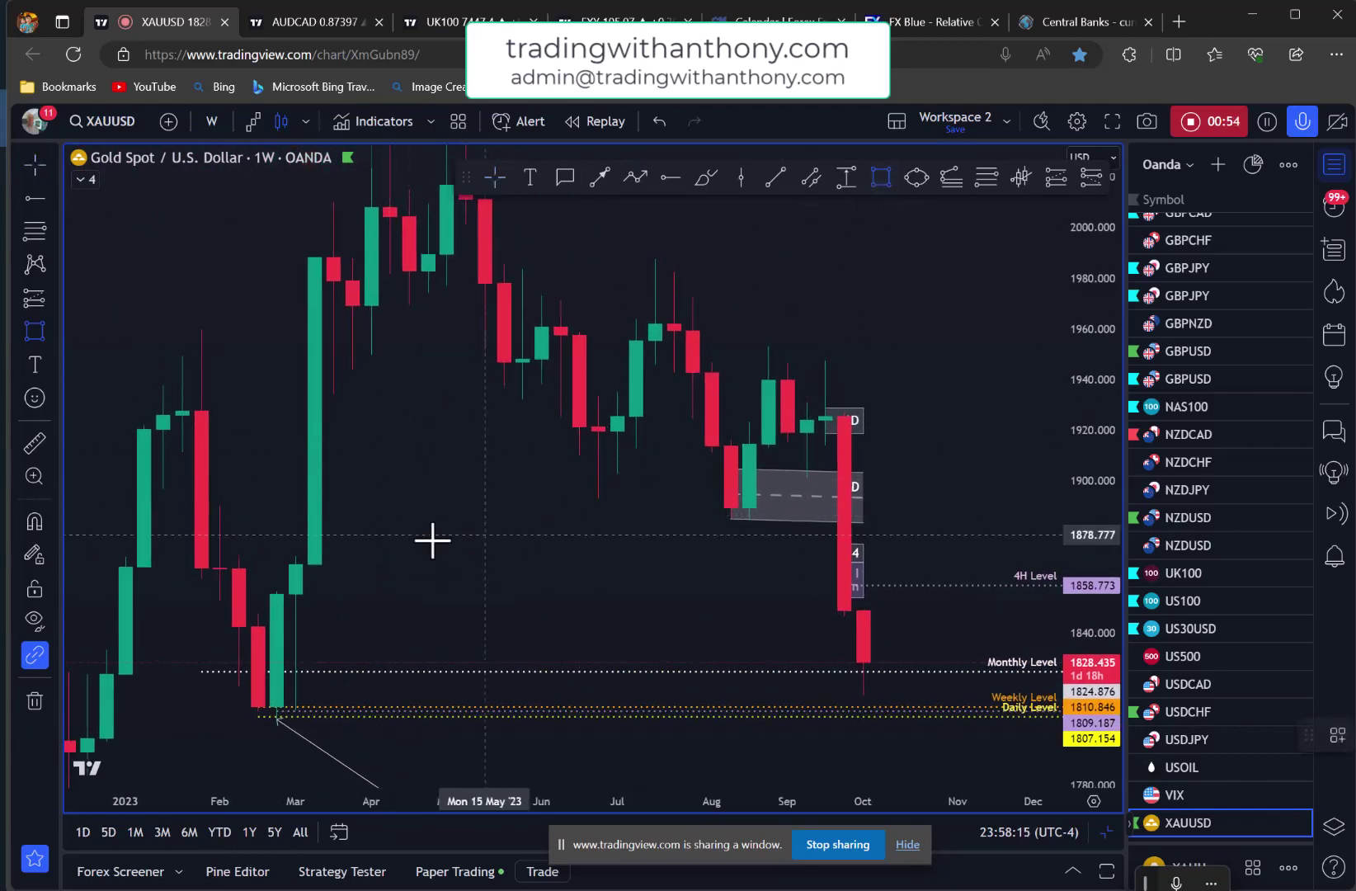
left_click_drag(295, 555, 390, 386)
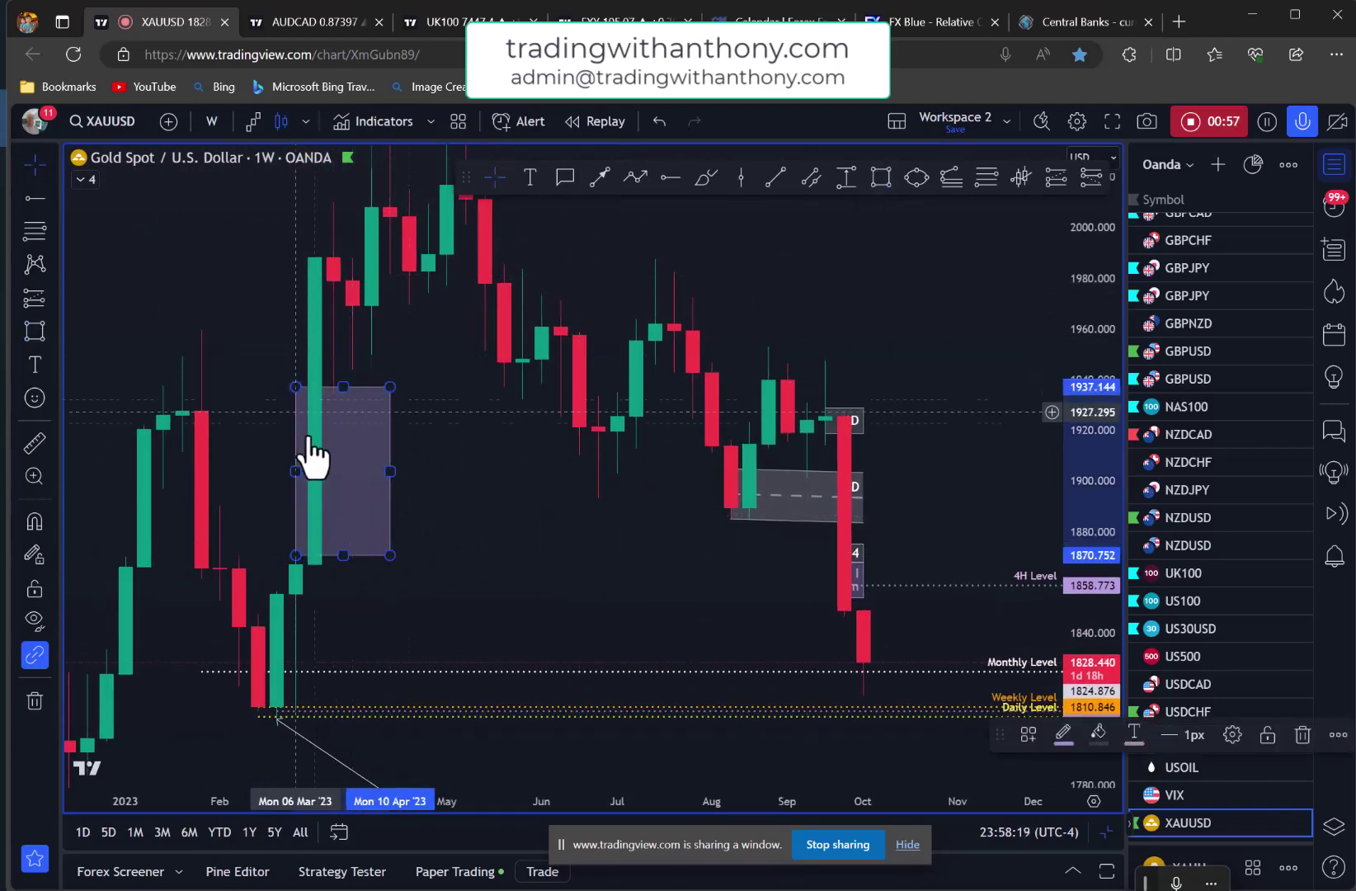
mouse_move(390, 471)
left_mouse_down()
mouse_move(333, 468)
mouse_move(390, 467)
left_mouse_up()
left_click_drag(340, 385, 344, 397)
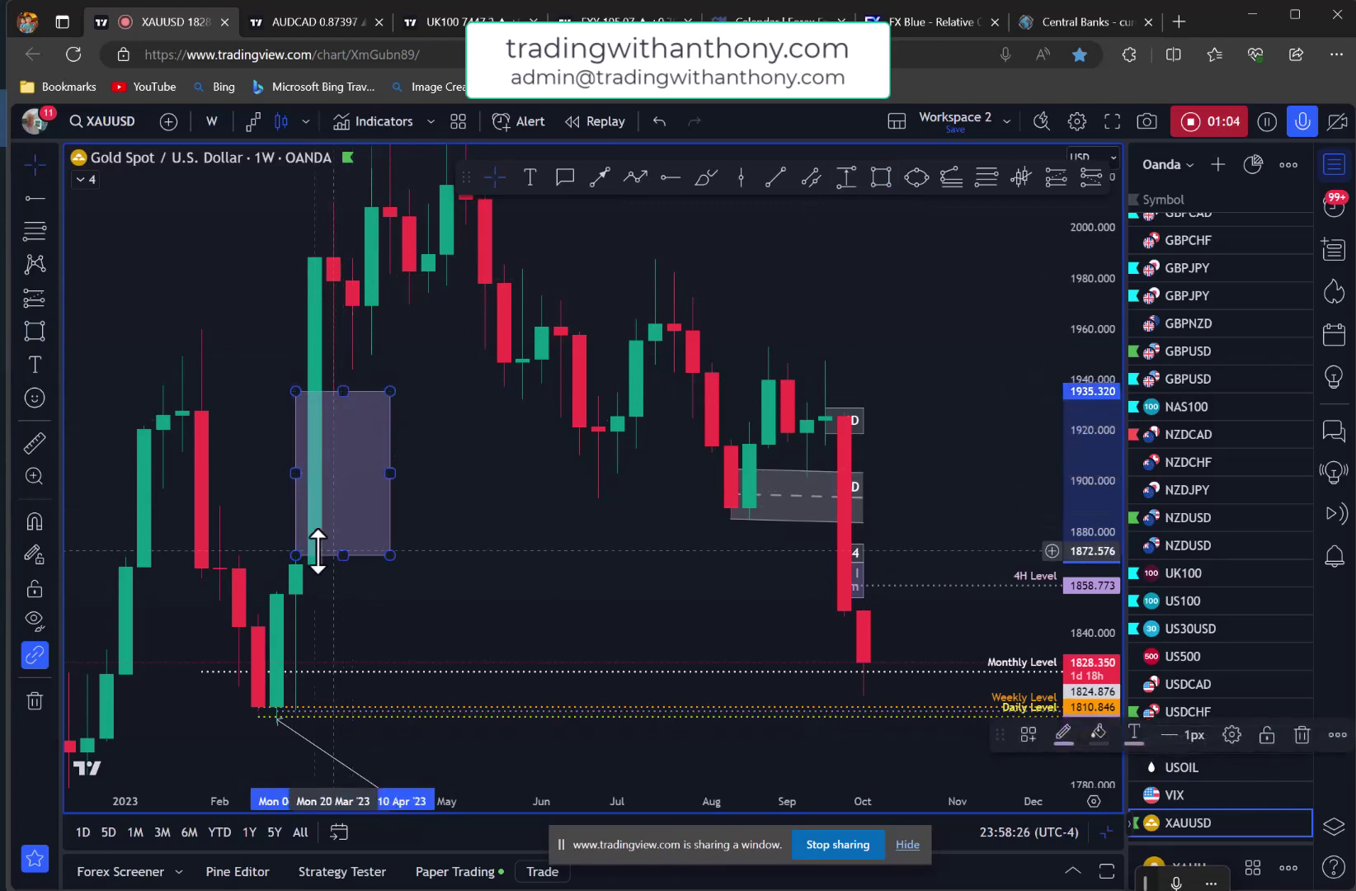
left_click_drag(390, 473, 517, 477)
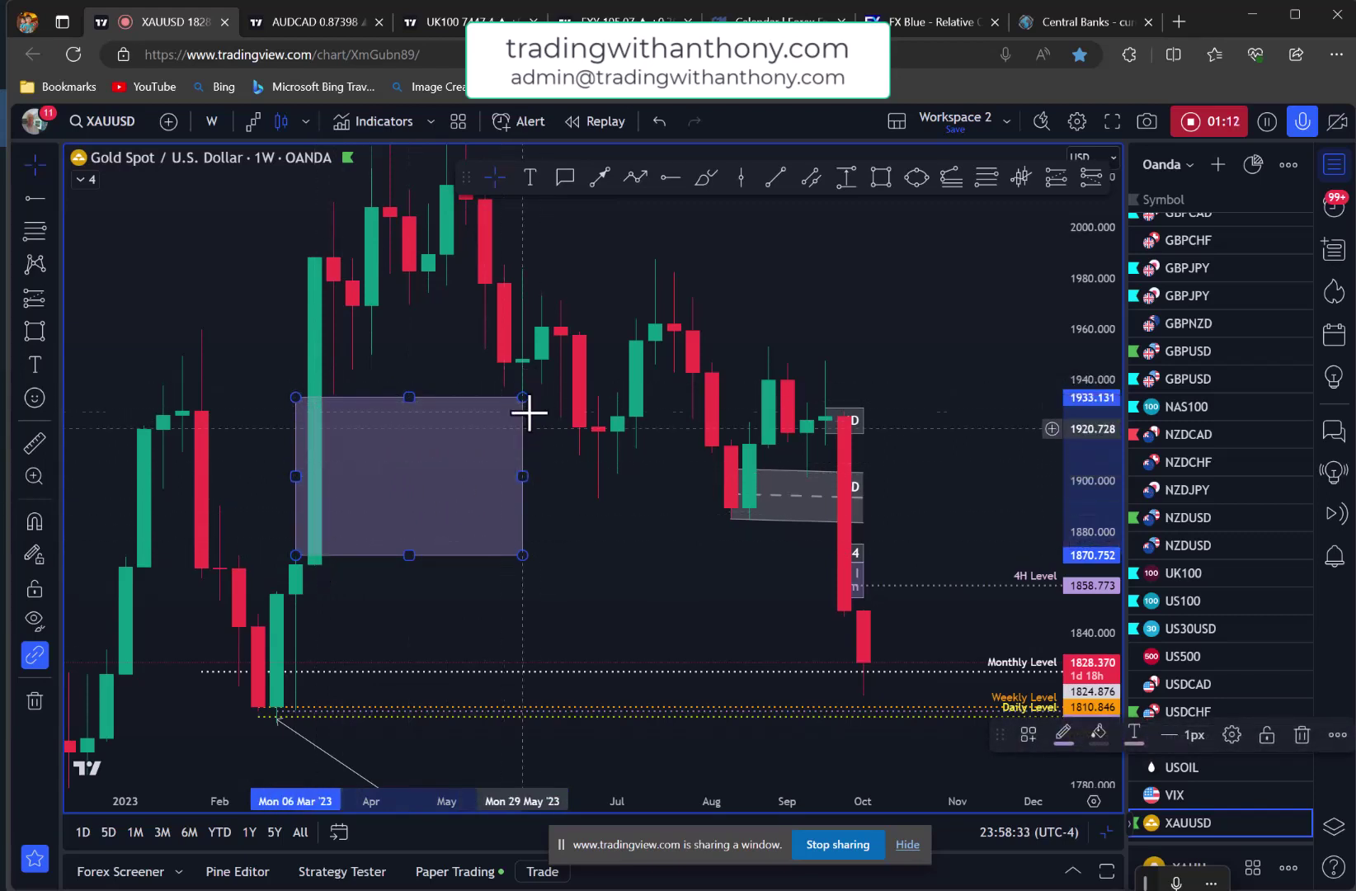
left_click_drag(521, 389, 845, 556)
key("Delete")
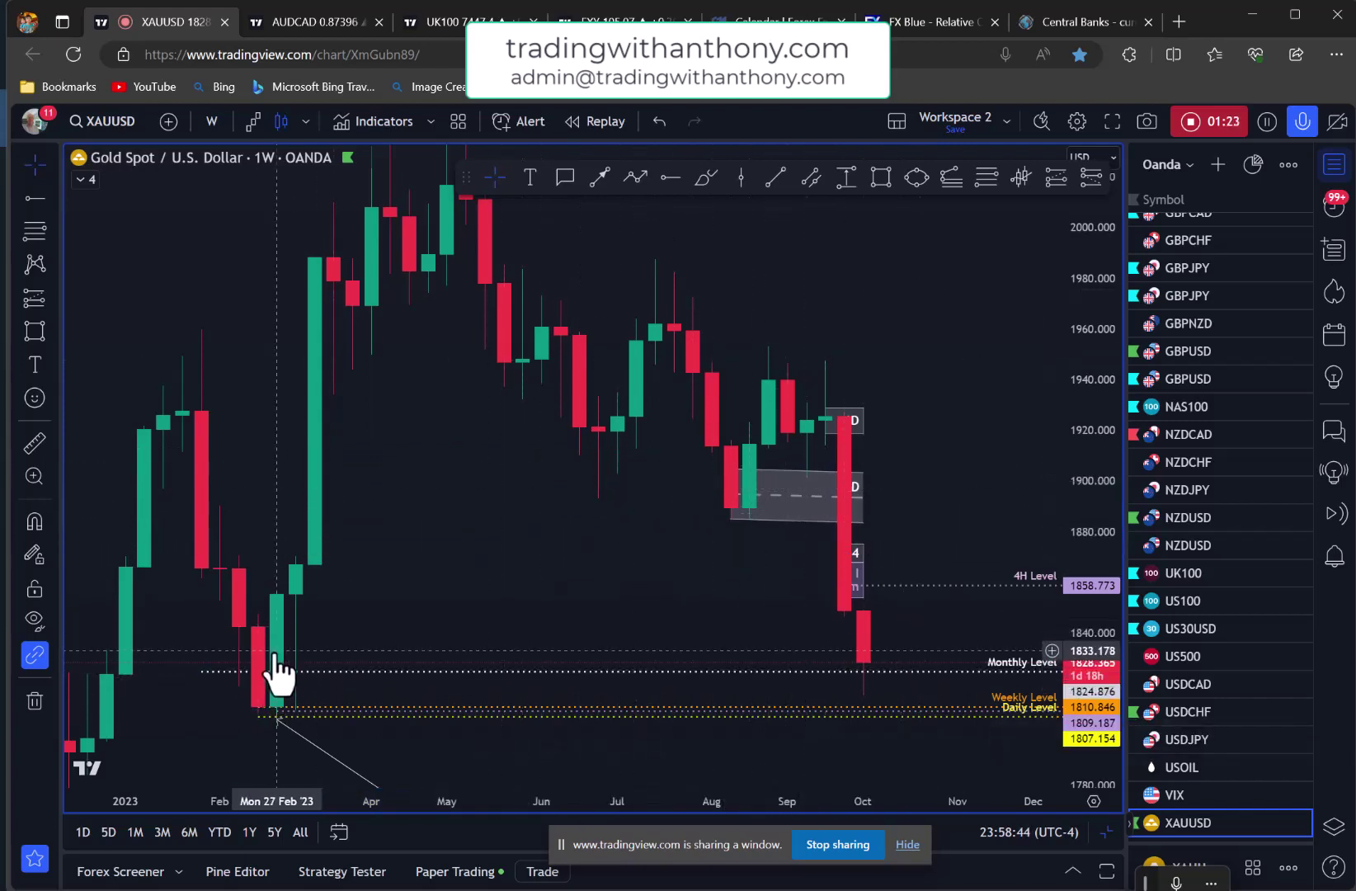
- Switch the gold chart to the 1 day timeframe
scroll(412, 672, "down", 2)
scroll(599, 627, "down", 1)
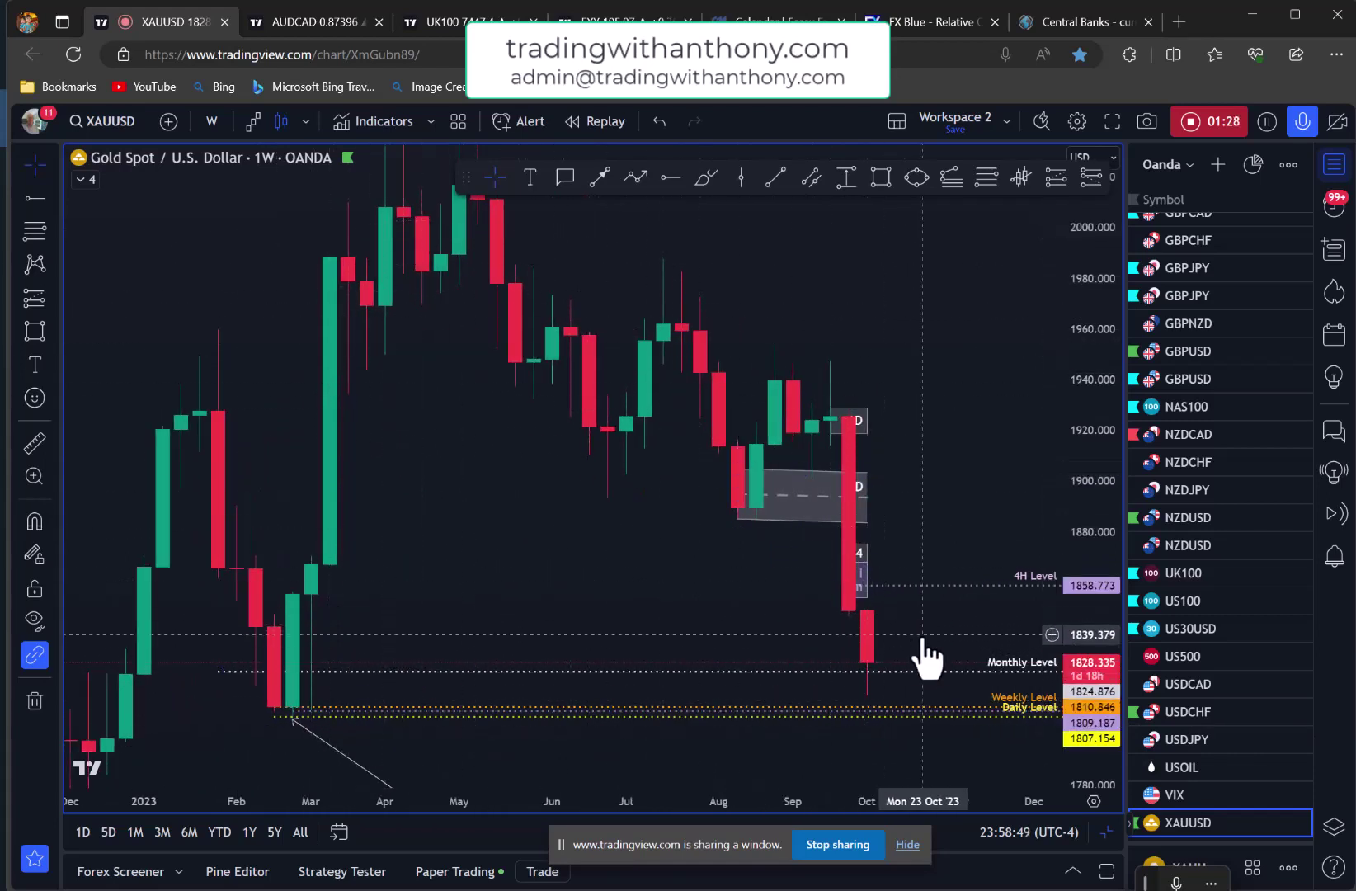
scroll(545, 536, "up", 1)
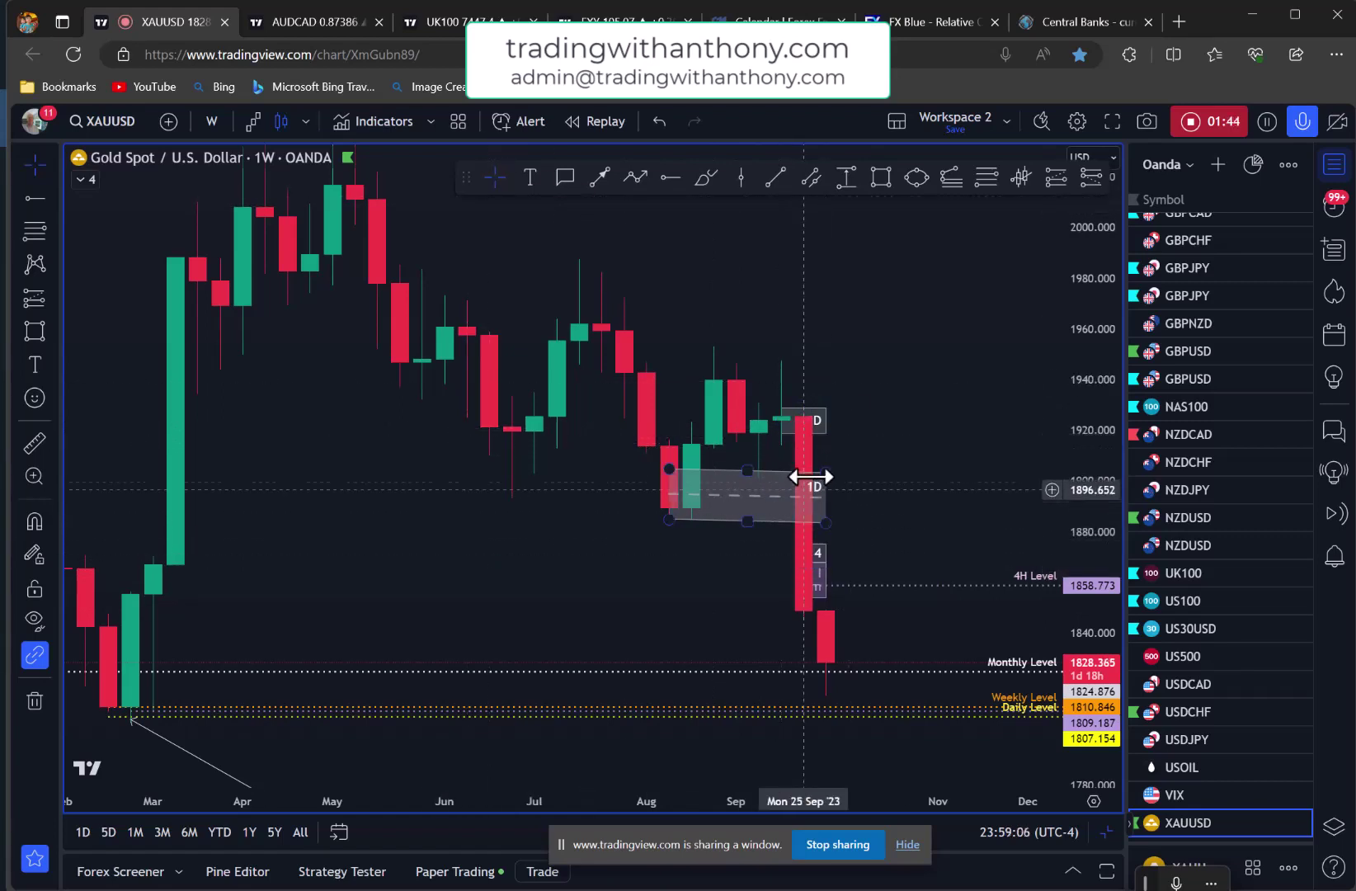
left_click_drag(378, 556, 533, 454)
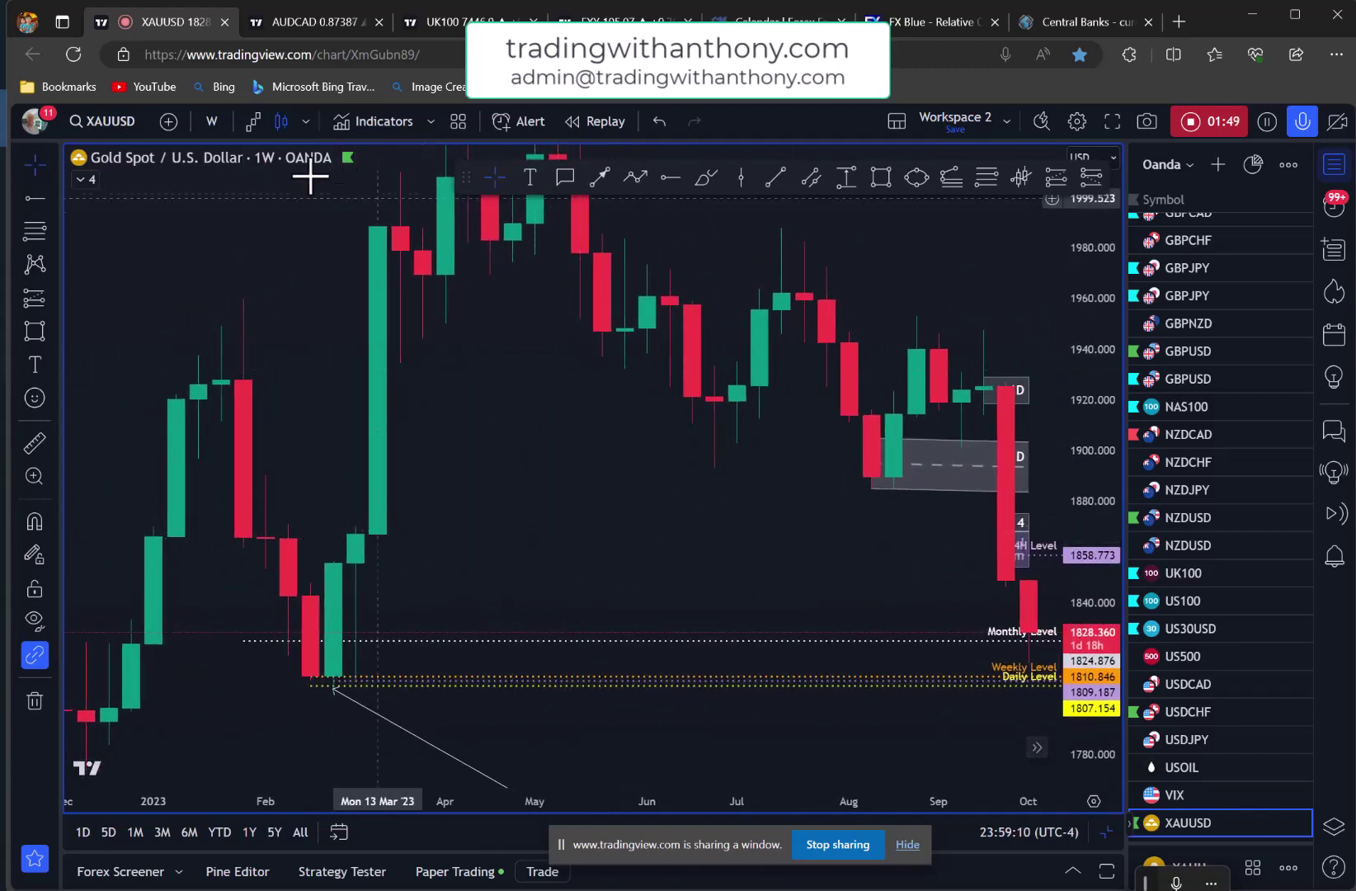
left_click(213, 116)
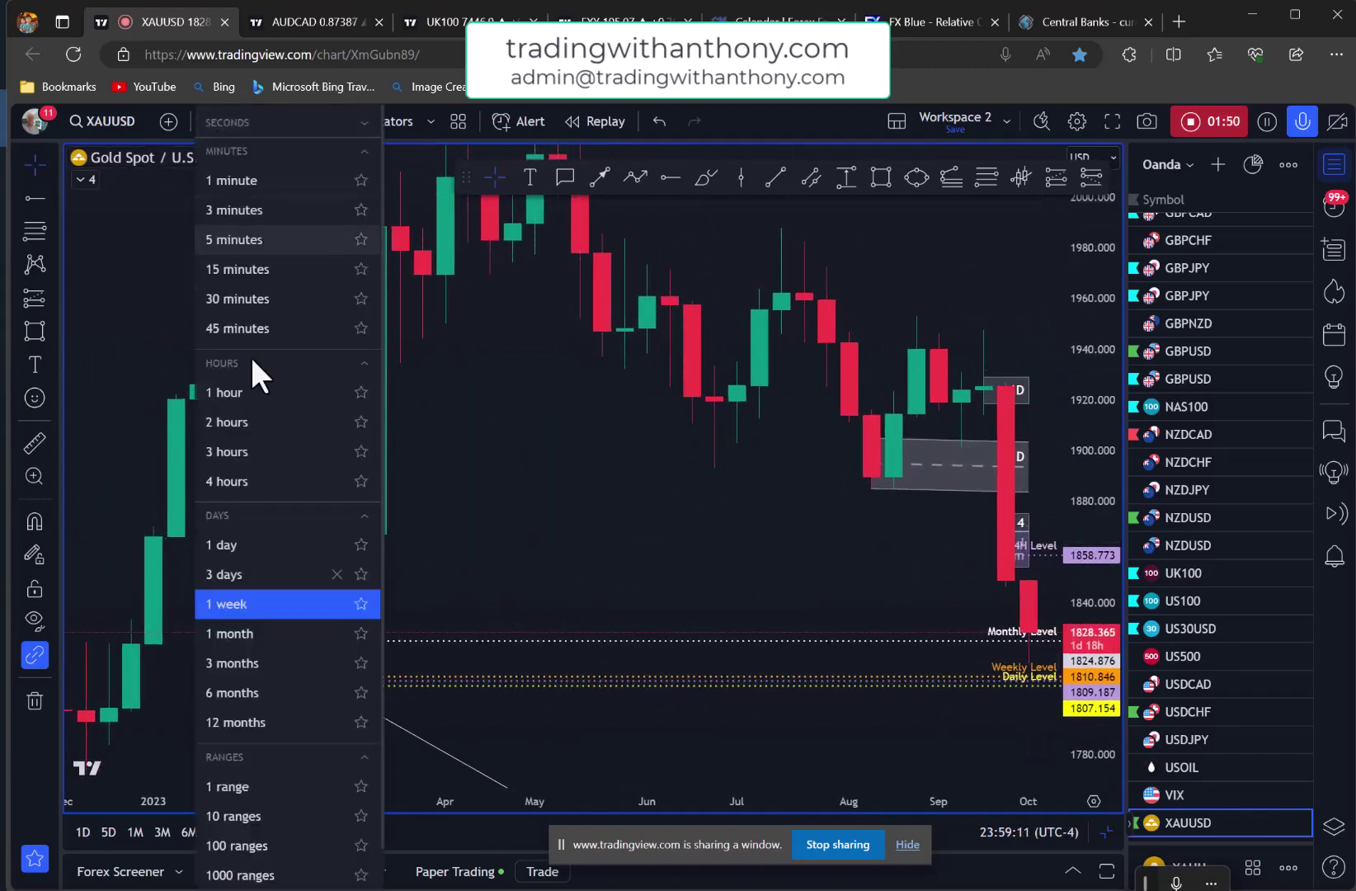
left_click(236, 544)
- Raise the October end of the lower 1D channel so its upper edge sits at about 1905.8
left_click_drag(730, 574, 517, 563)
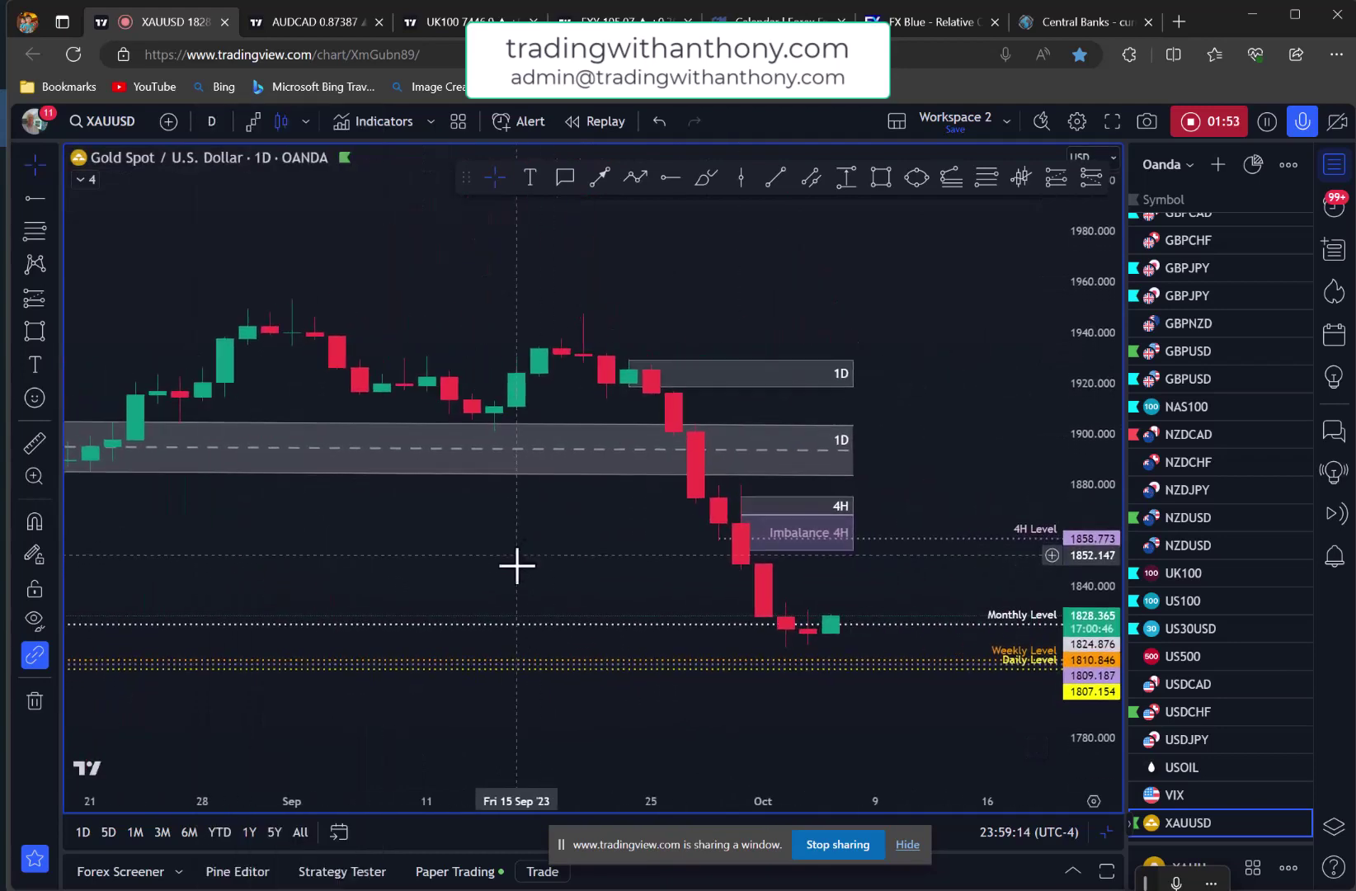
left_click(852, 420)
scroll(469, 524, "down", 4)
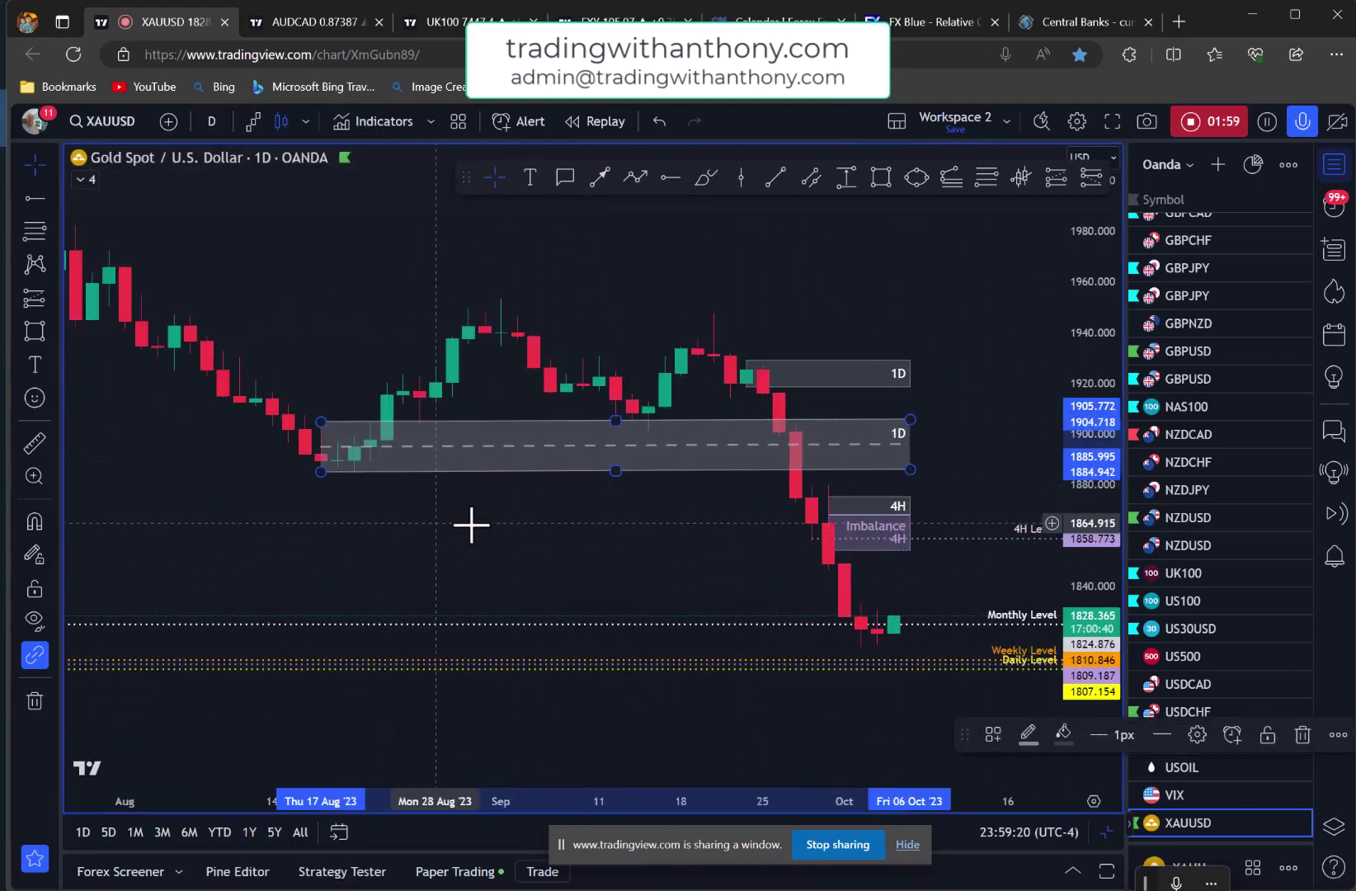
- Examine the daily price action from the March 2023 lows through to the early October candles near the monthly, weekly and daily levels
scroll(436, 540, "down", 2)
left_click_drag(323, 515, 709, 508)
left_click_drag(391, 495, 584, 470)
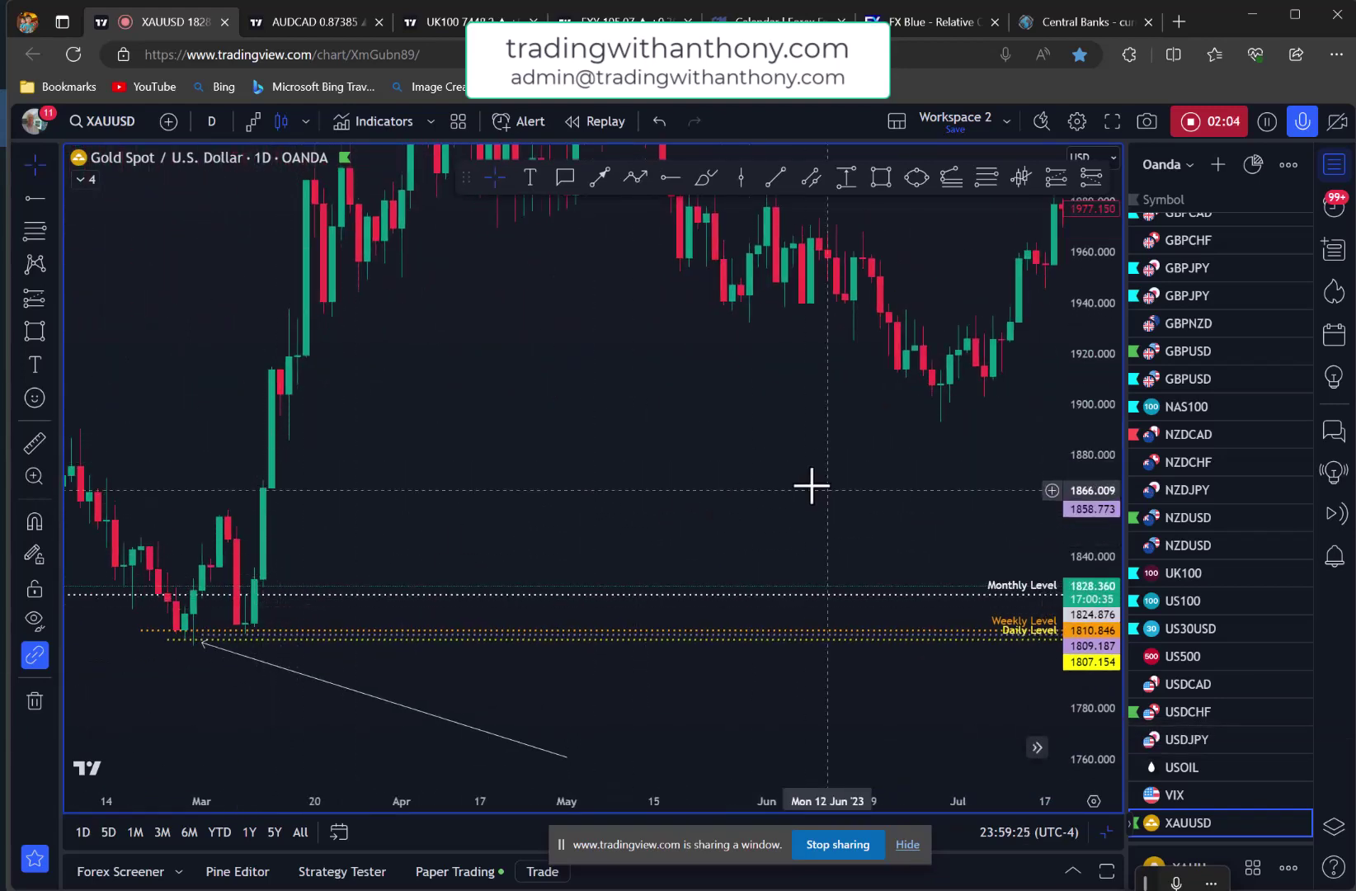
scroll(578, 408, "up", 3)
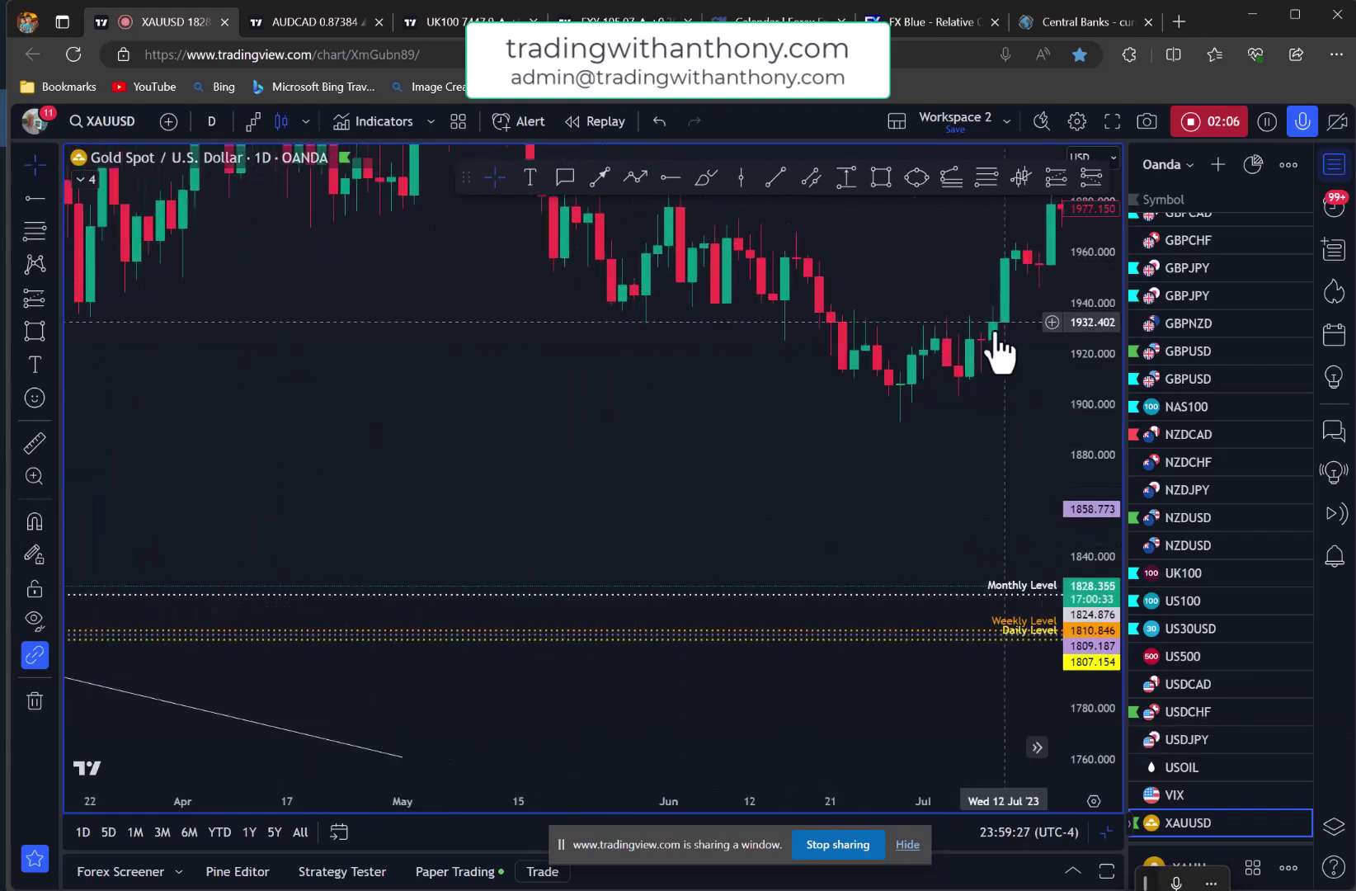
left_click_drag(571, 456, 297, 447)
mouse_move(804, 419)
left_mouse_down()
mouse_move(472, 357)
mouse_move(376, 412)
left_mouse_up()
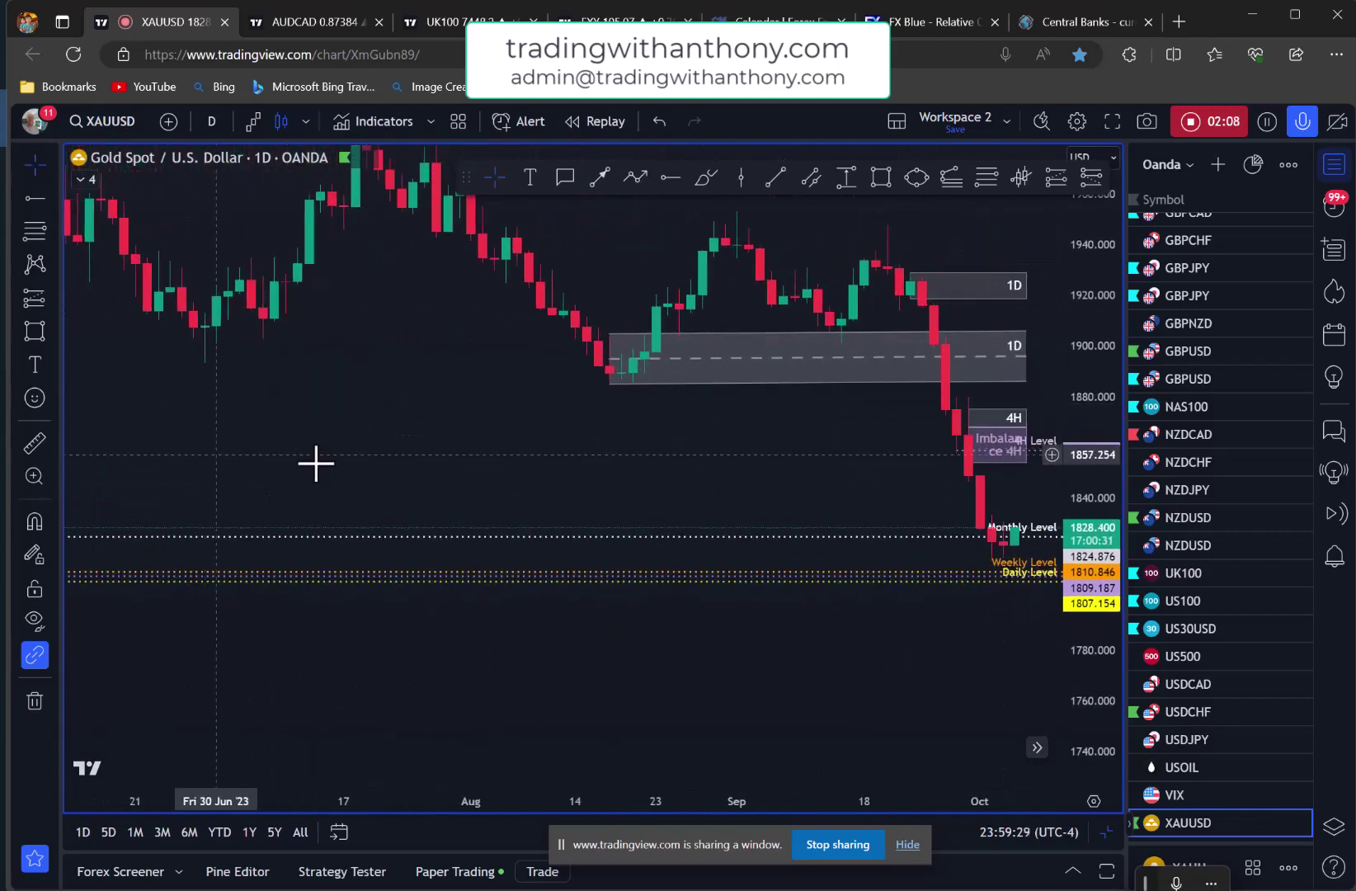
left_click_drag(459, 404, 92, 410)
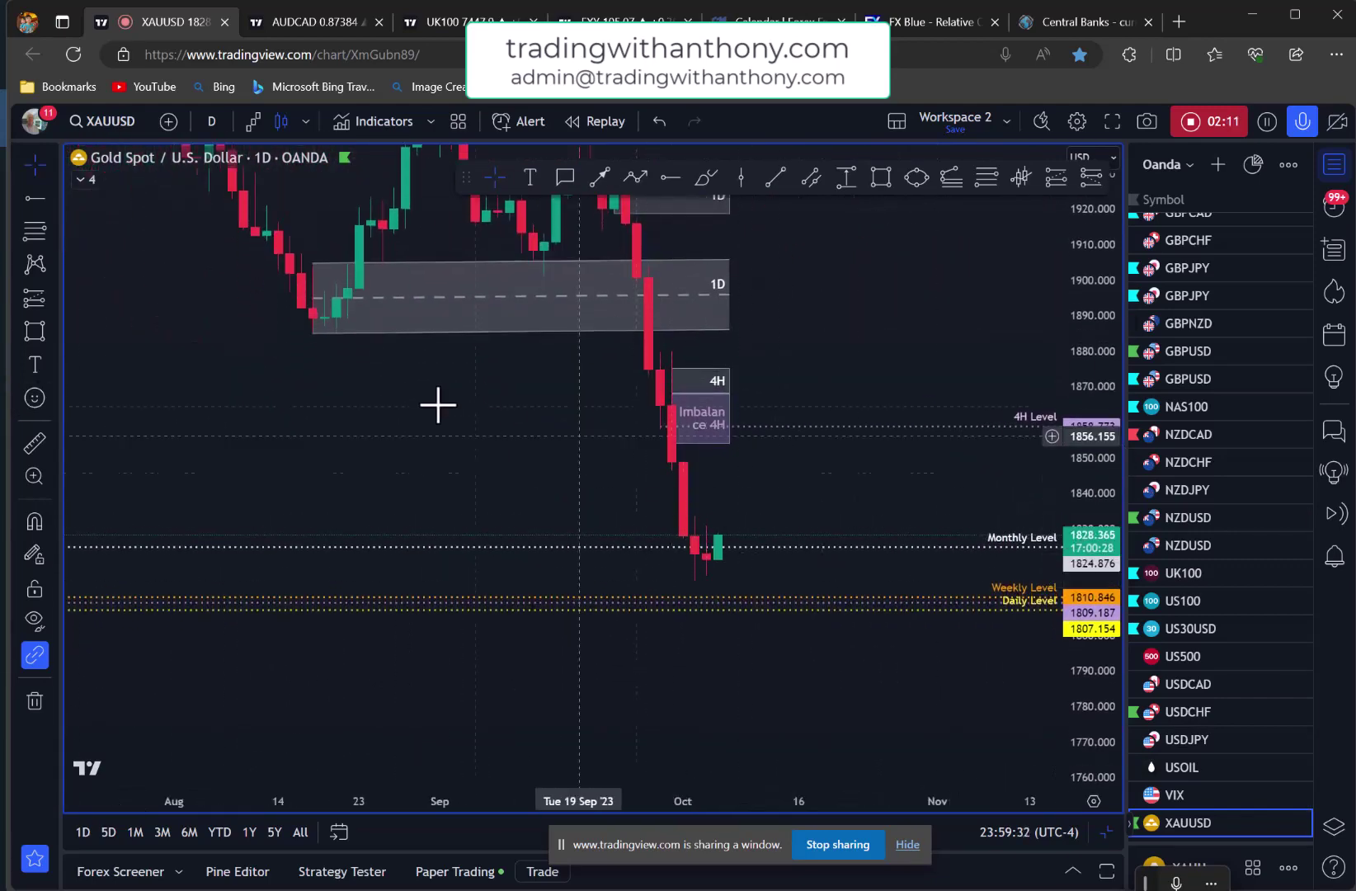
scroll(770, 357, "up", 3)
left_click_drag(747, 337, 890, 416)
scroll(918, 378, "up", 1)
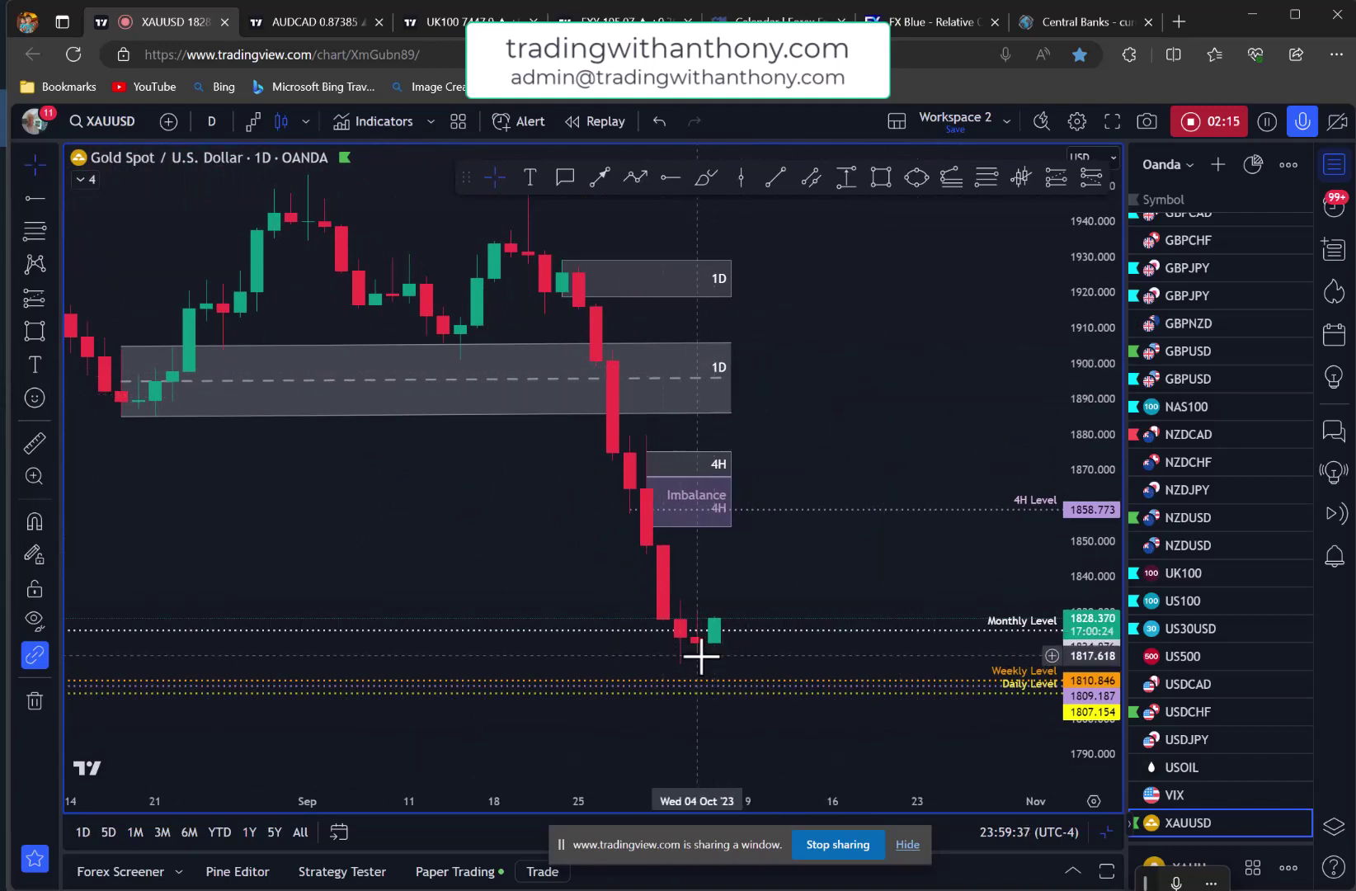
left_click_drag(907, 400, 952, 431)
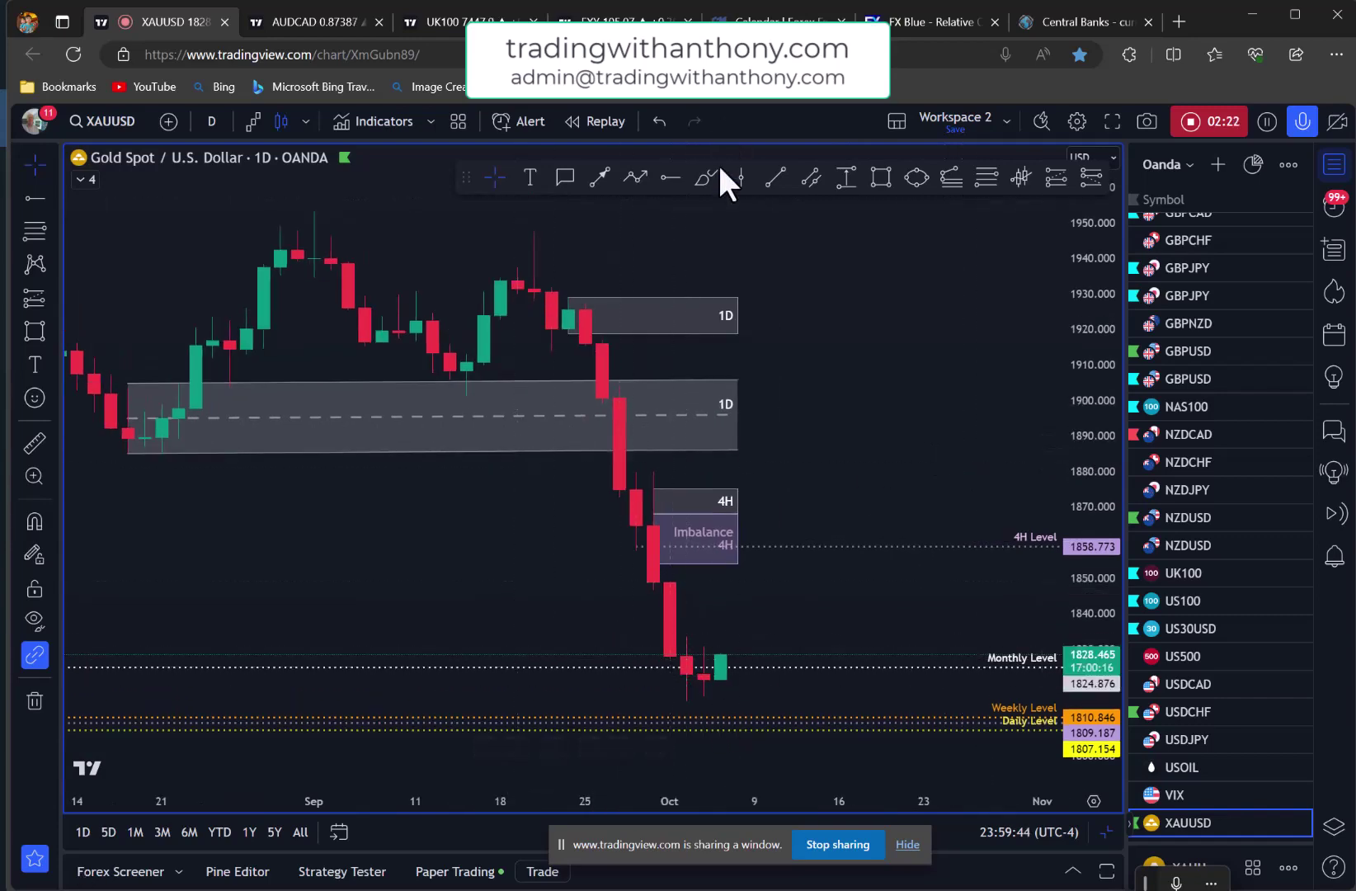
- Draw a freehand curved arc beneath the 2–6 October candles, just above the Weekly Level
scroll(900, 342, "up", 1)
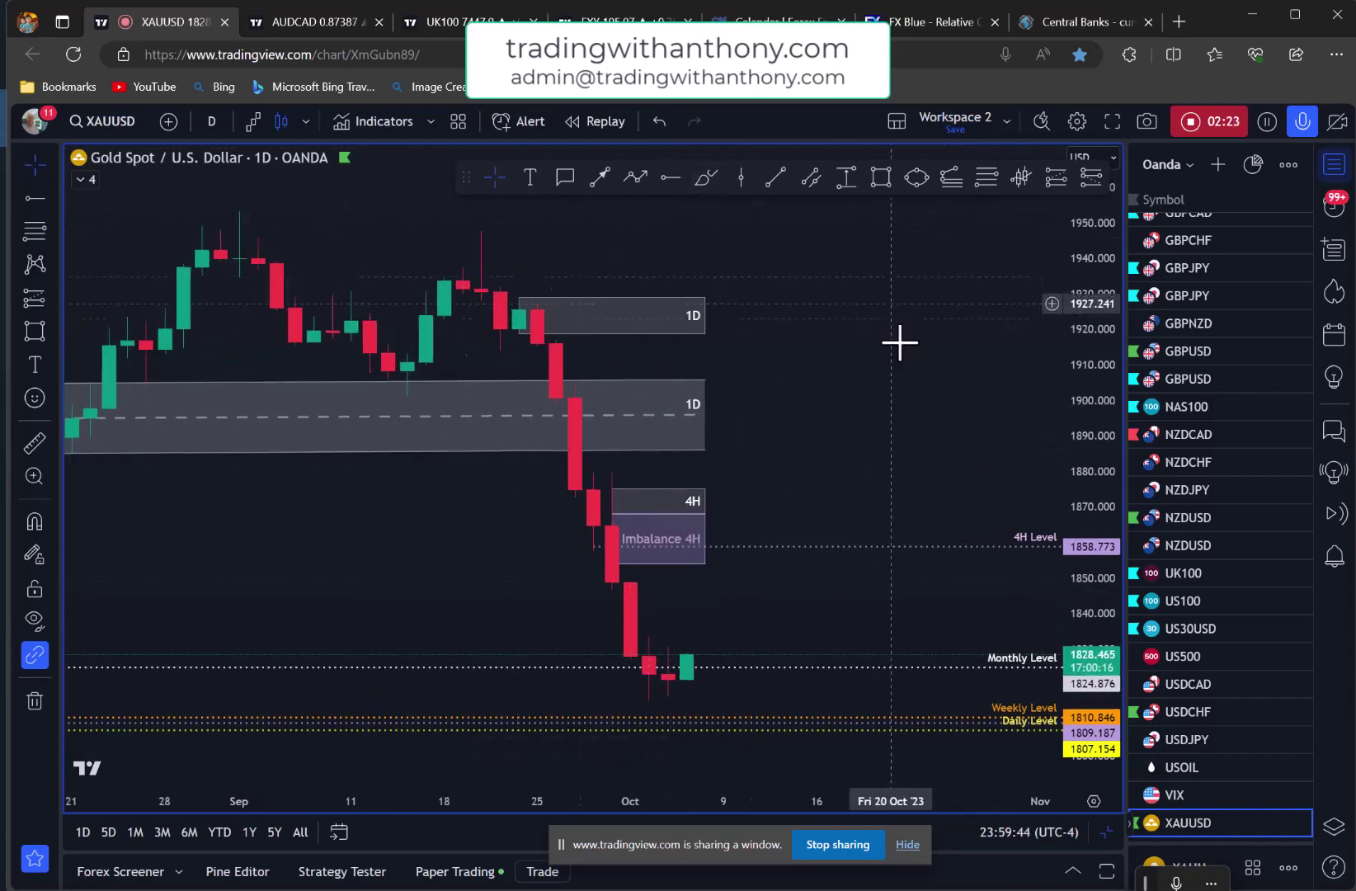
left_click_drag(833, 453, 951, 458)
scroll(982, 447, "up", 2)
left_click(707, 178)
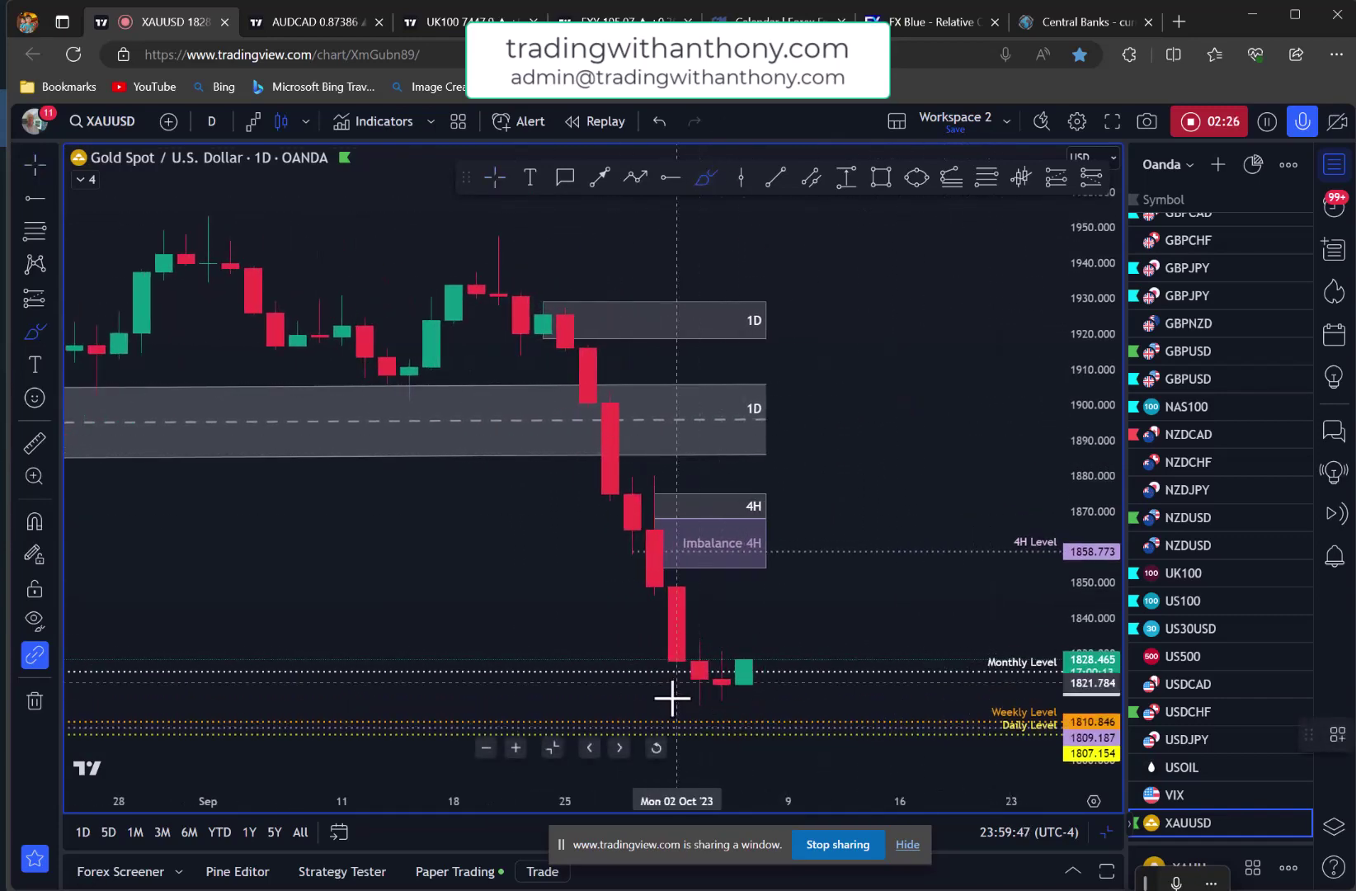
left_click_drag(668, 688, 767, 690)
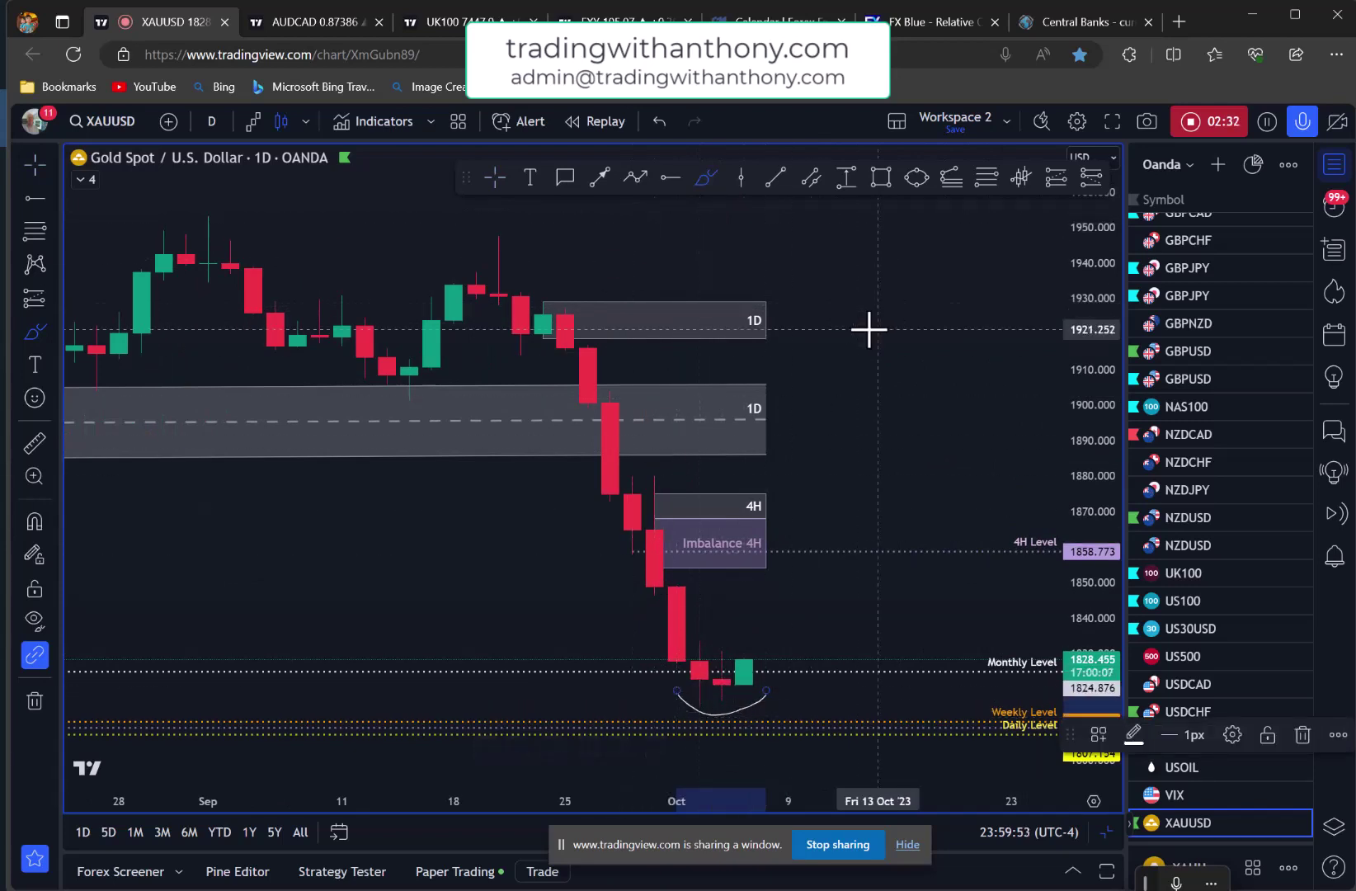
- Sketch a trend line down the sell-off from about 1929.3 on 25 September to 6 October, and delete it
left_click(776, 177)
left_click(566, 302)
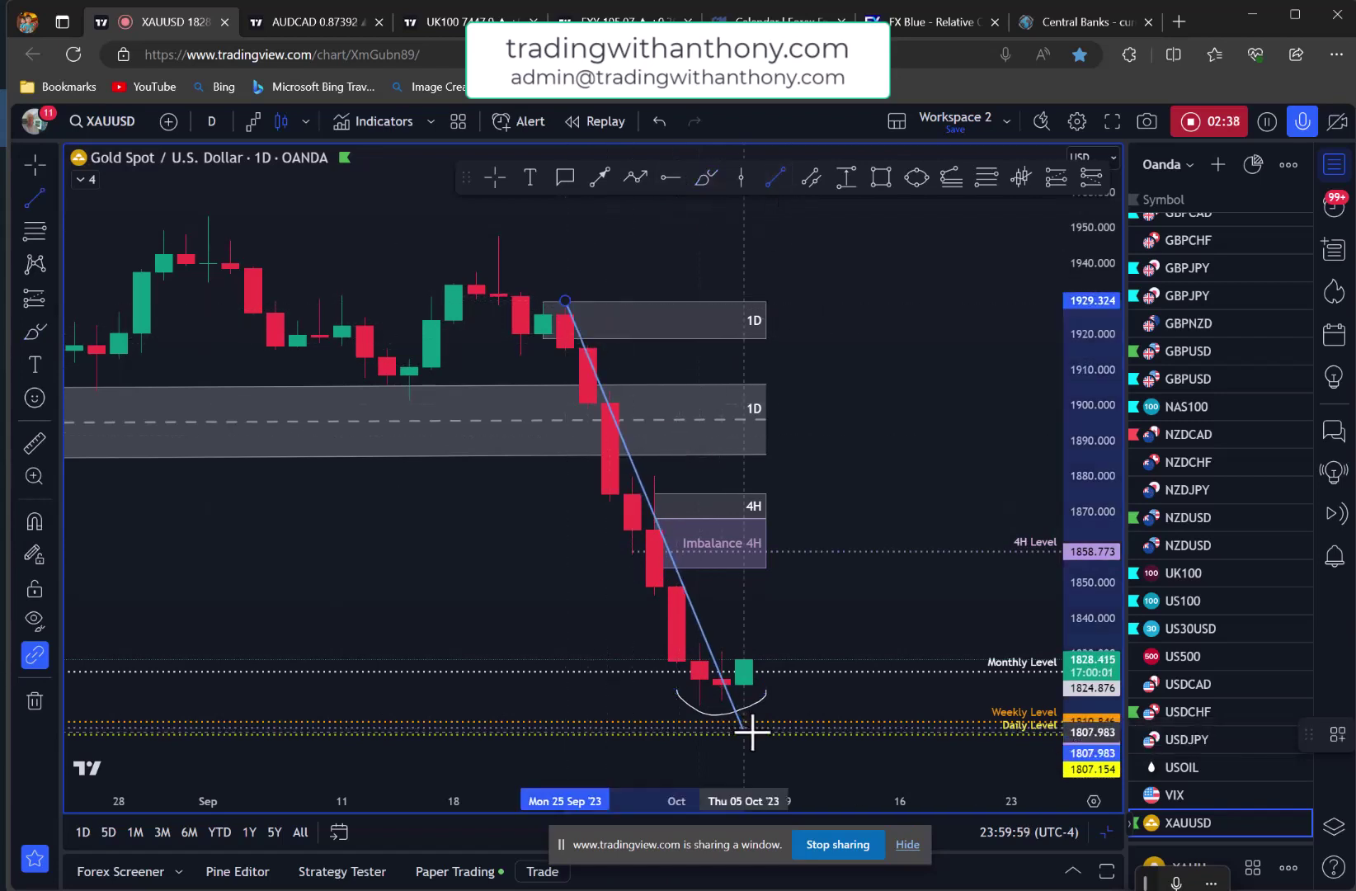
left_click(767, 717)
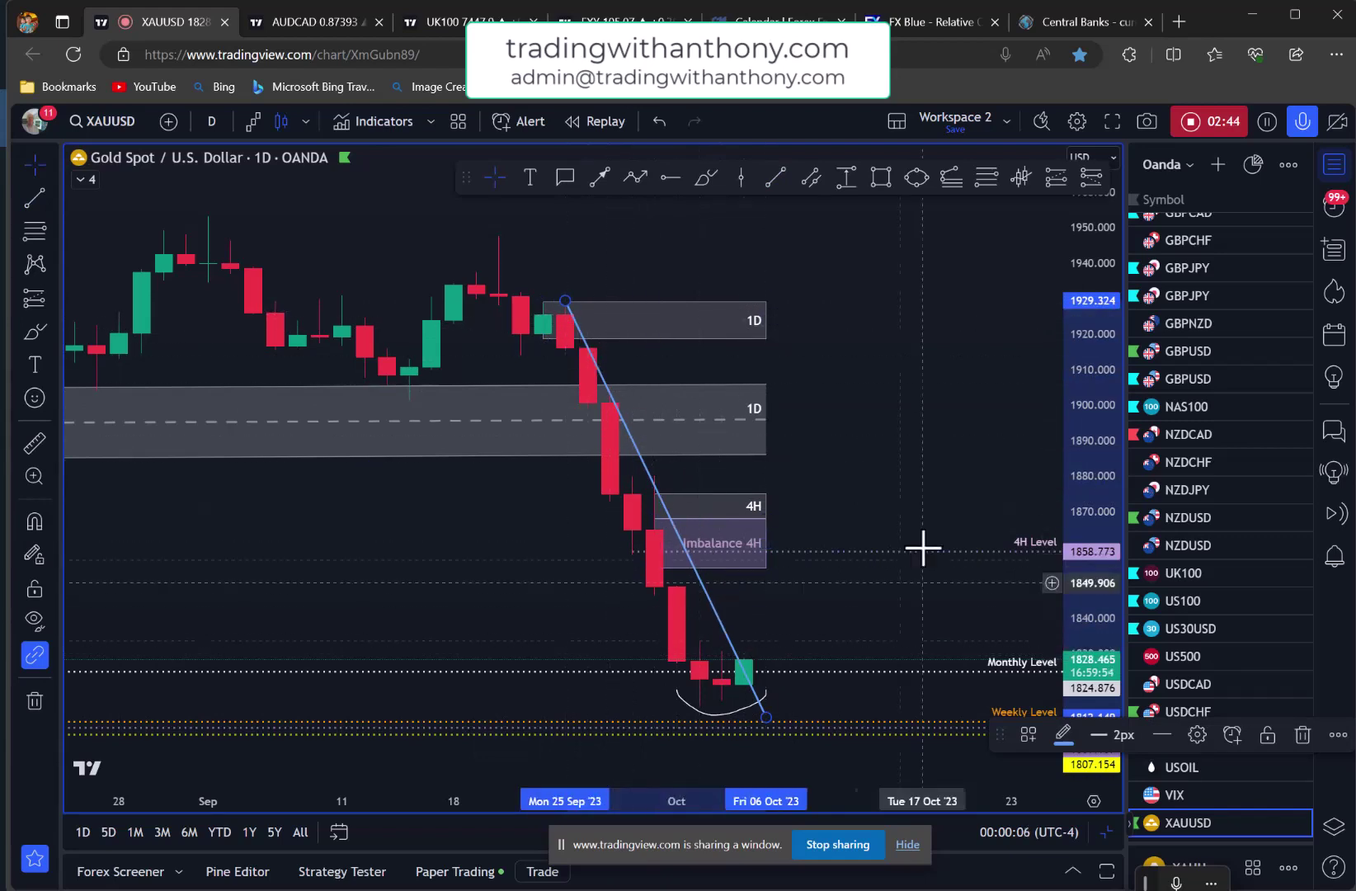
key("Delete")
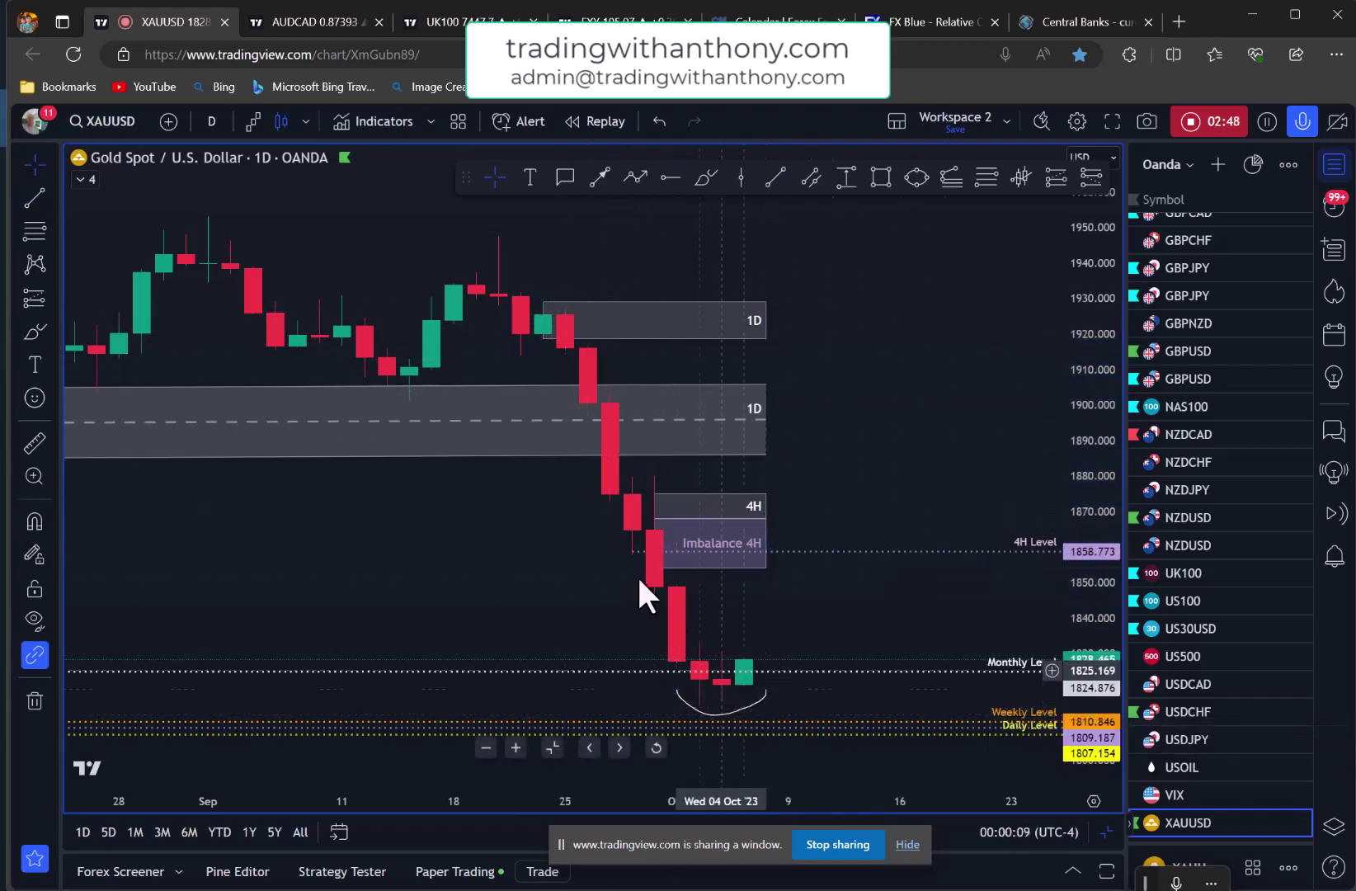
left_click(53, 164)
left_click(86, 167)
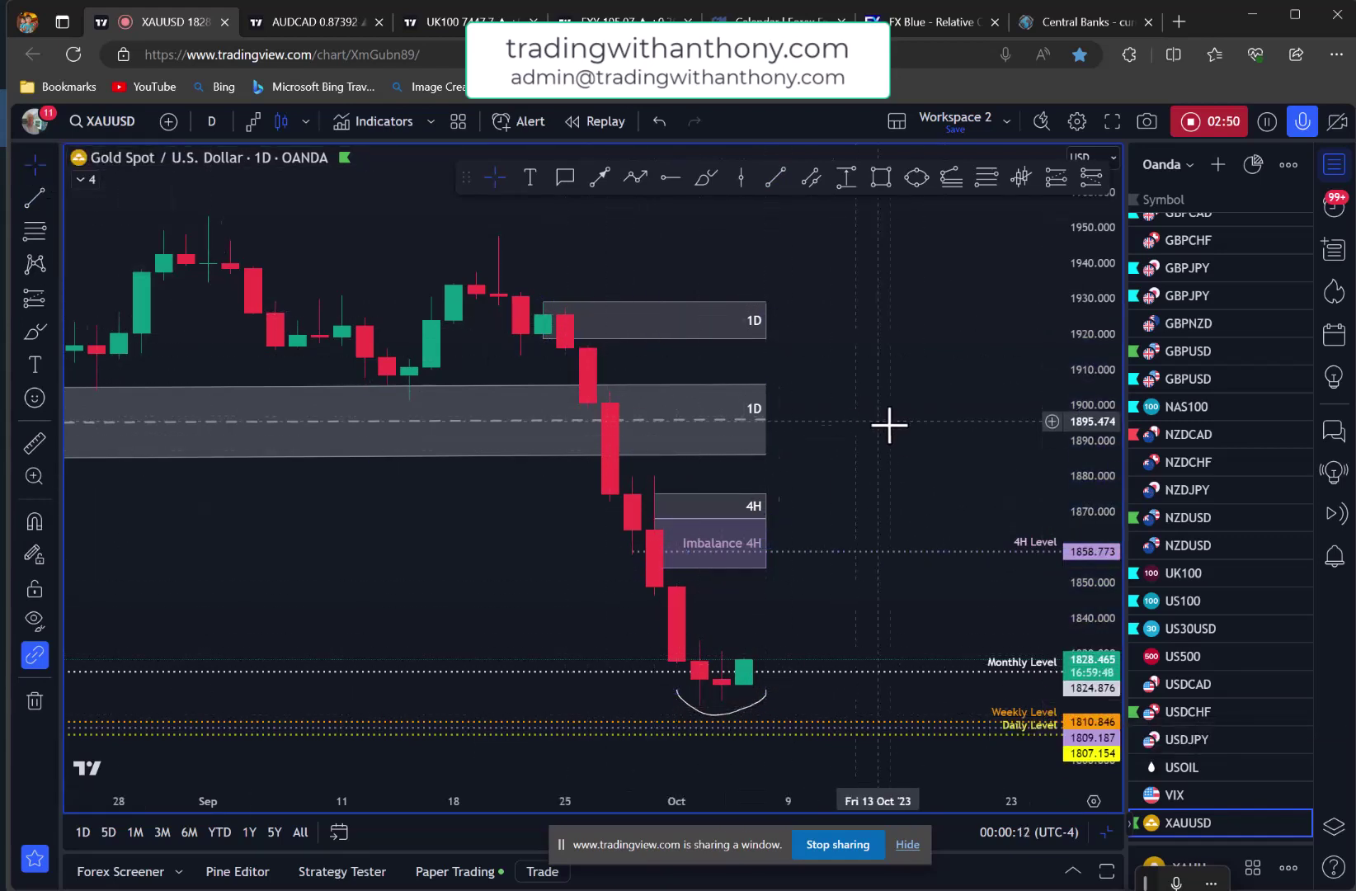
scroll(887, 413, "left", 3)
scroll(889, 392, "down", 1)
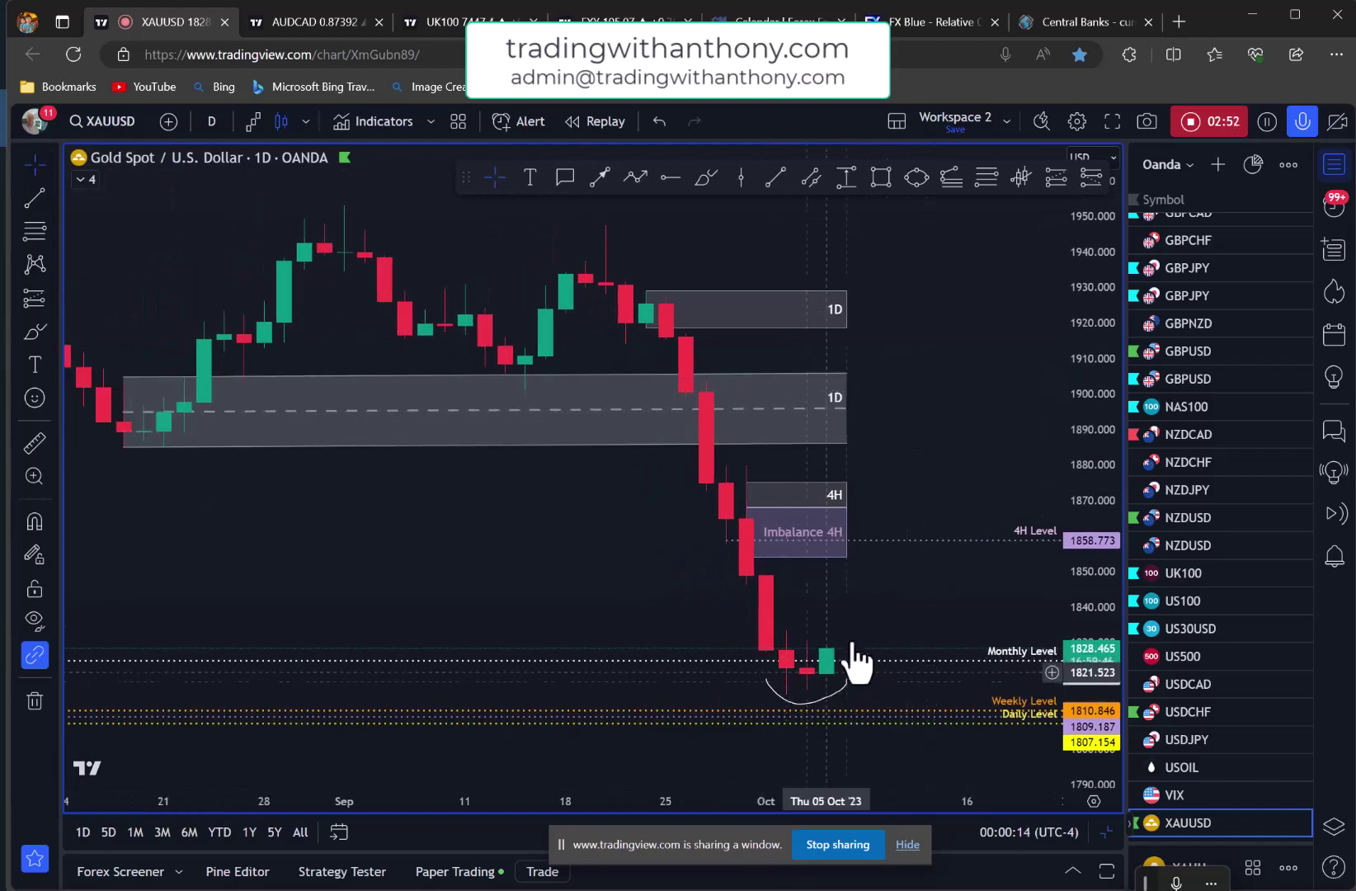
scroll(940, 520, "up", 1)
scroll(910, 534, "up", 1)
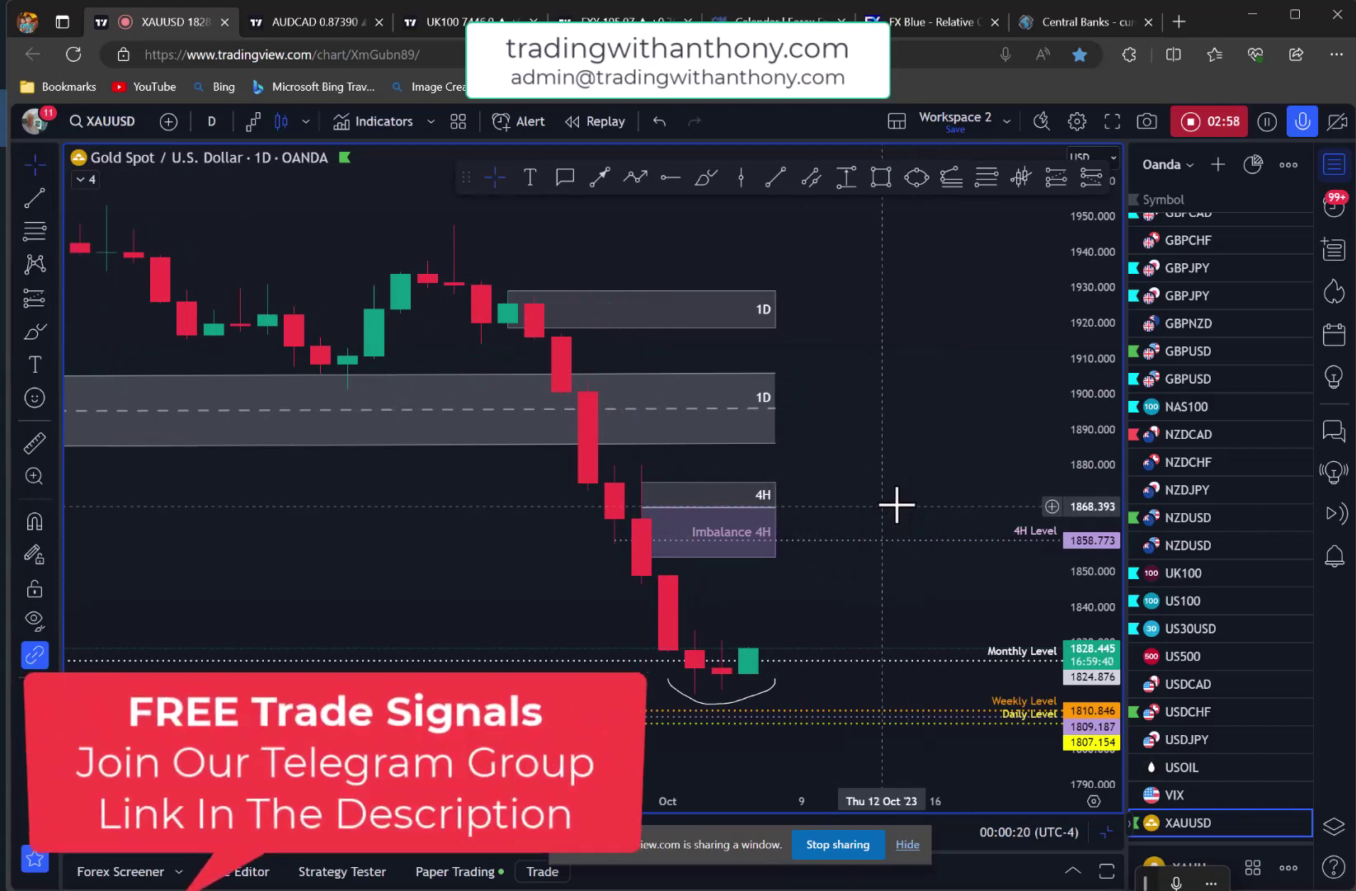
- Draw a rectangle over the 2 October sell-off candle, between about 1845.2 and 1834.0 and ending on 6 October
left_click(881, 176)
left_click_drag(642, 588, 775, 628)
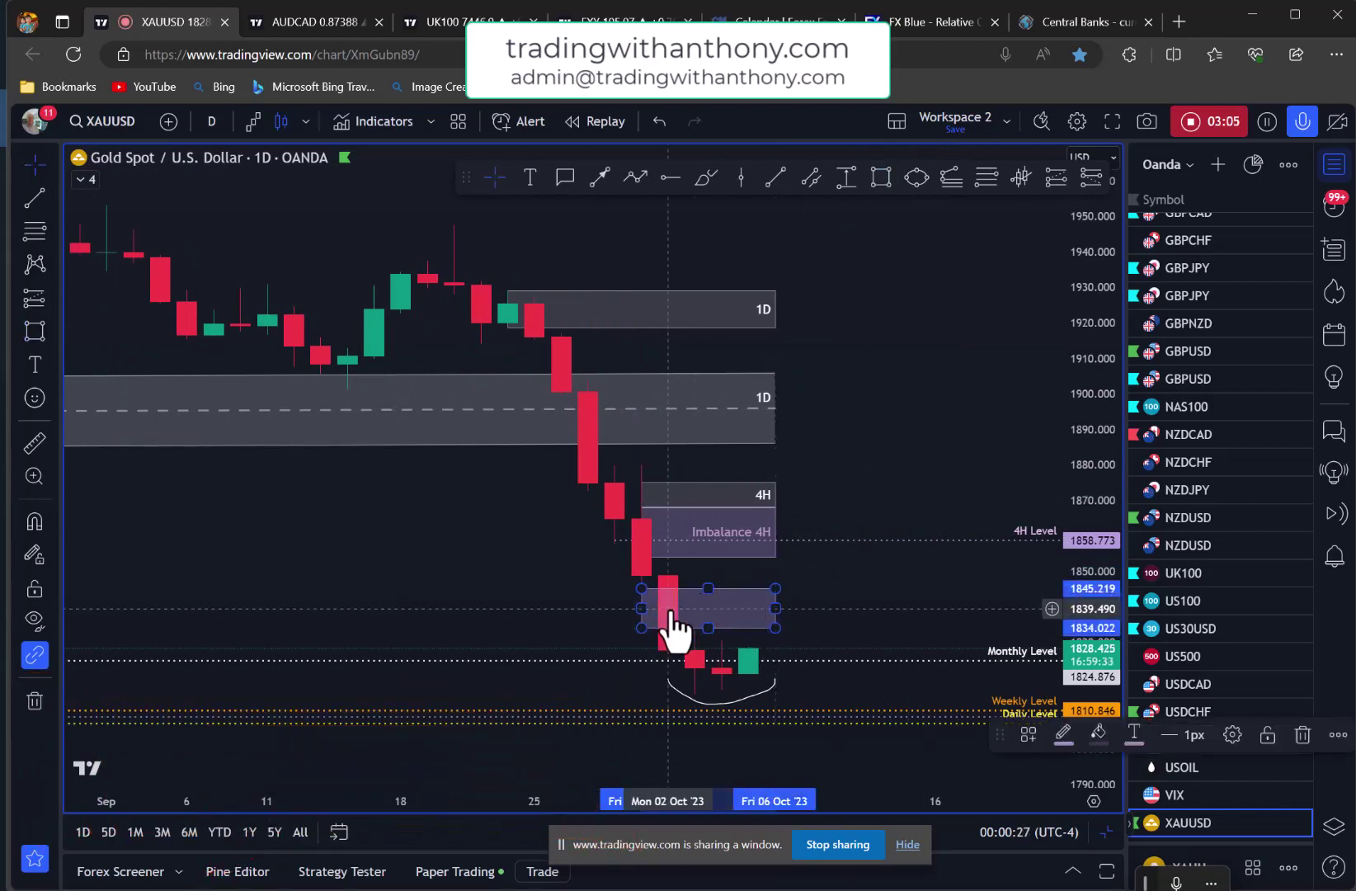
- Draw a rectangle from 28 September to 6 October between about 1858.2 and 1849.4, just under the 4H Level
left_click(877, 180)
left_click_drag(614, 542, 775, 573)
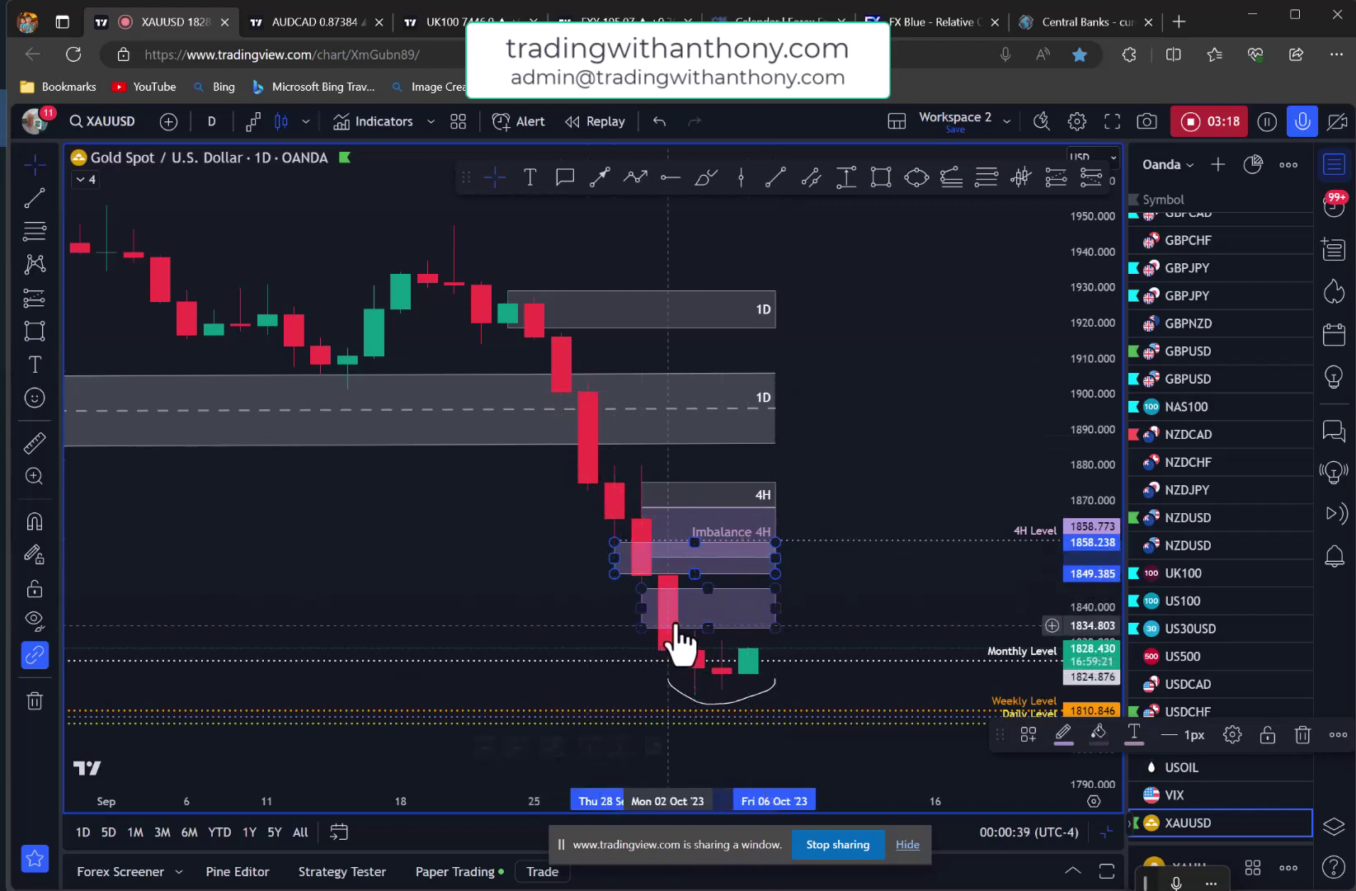
left_click(751, 532)
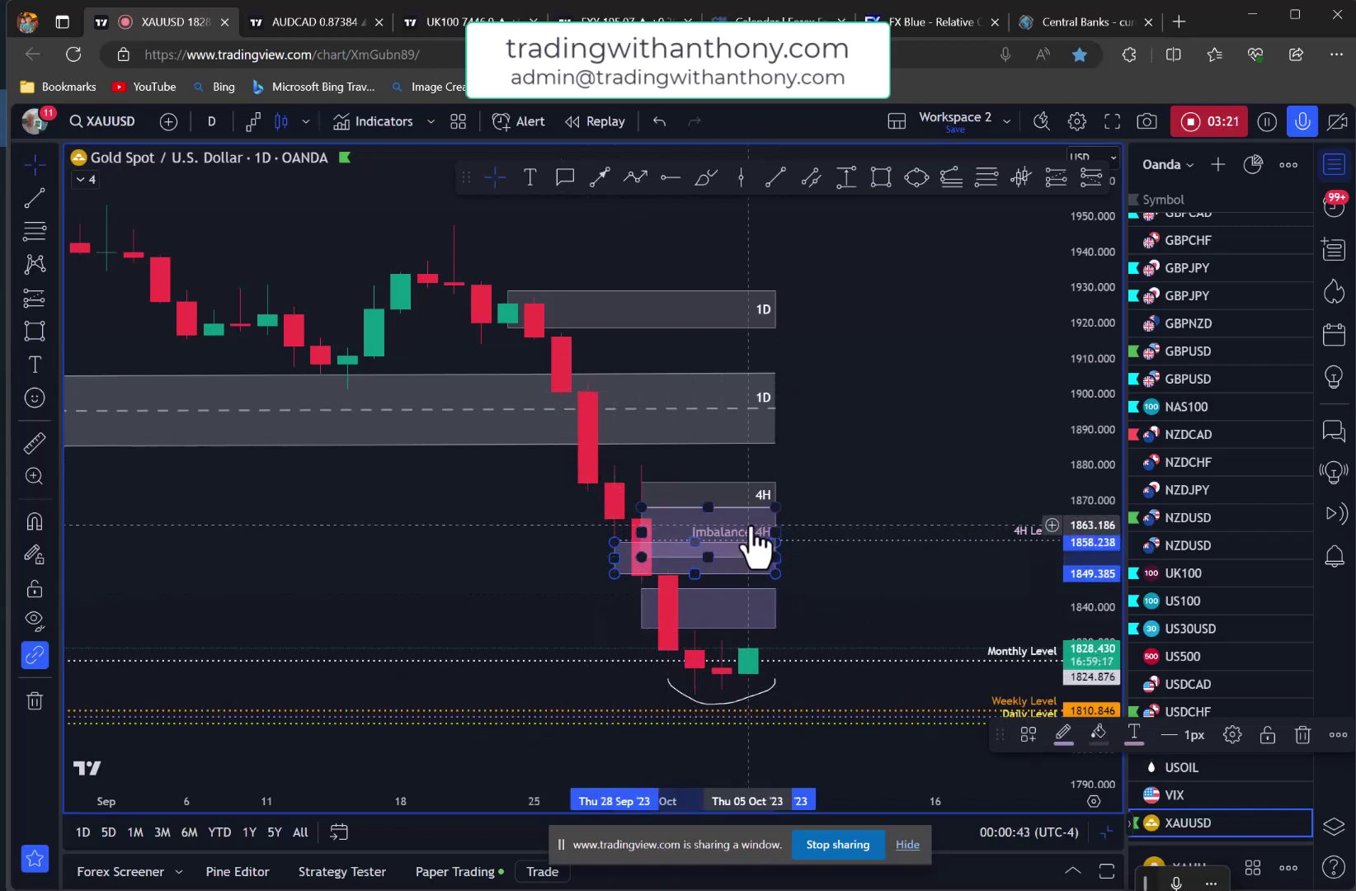
left_click_drag(751, 525, 758, 496)
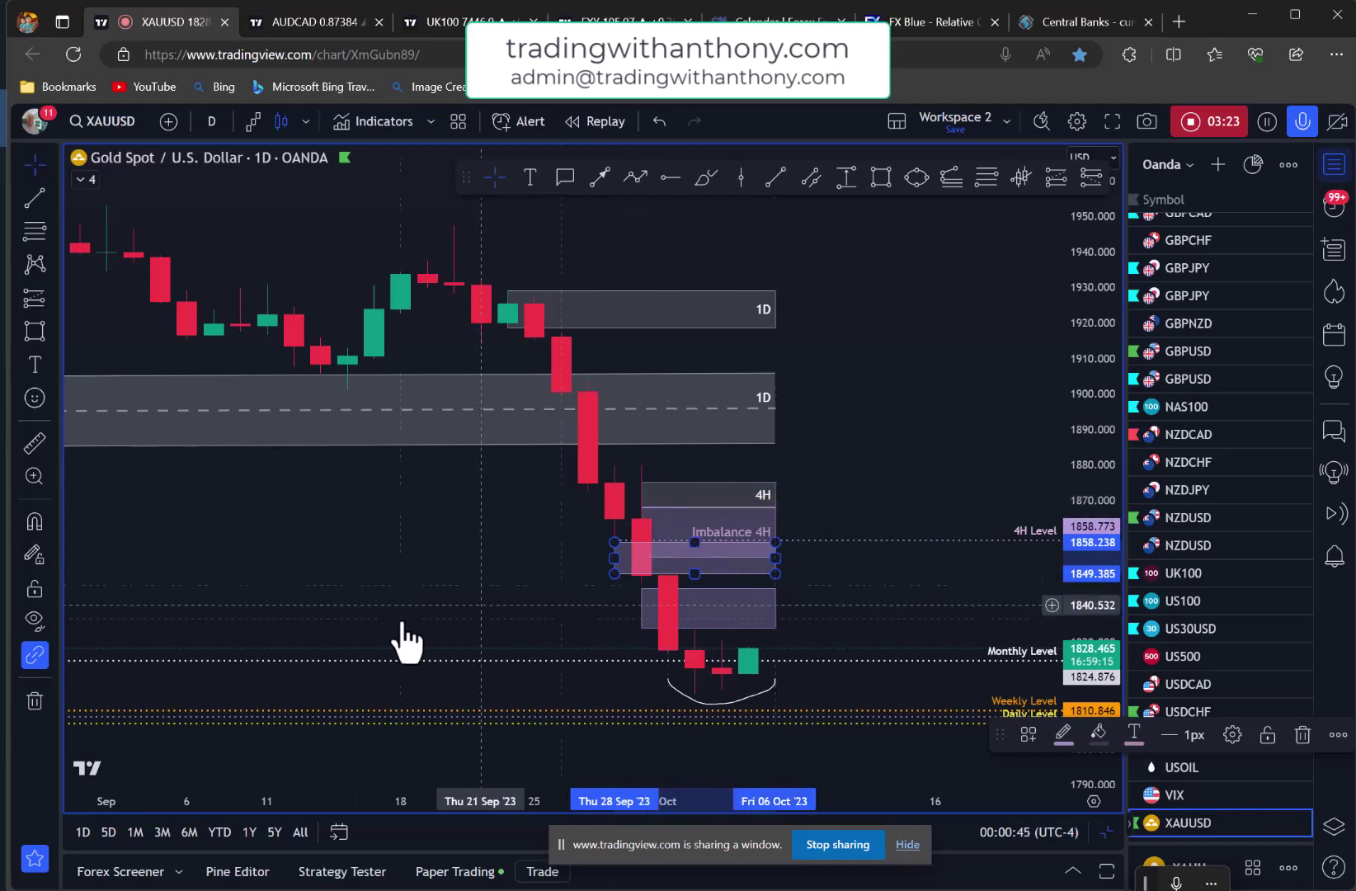
- Delete the lower unlabelled rectangle over the 2 October candle
scroll(578, 568, "down", 6)
scroll(588, 572, "up", 5)
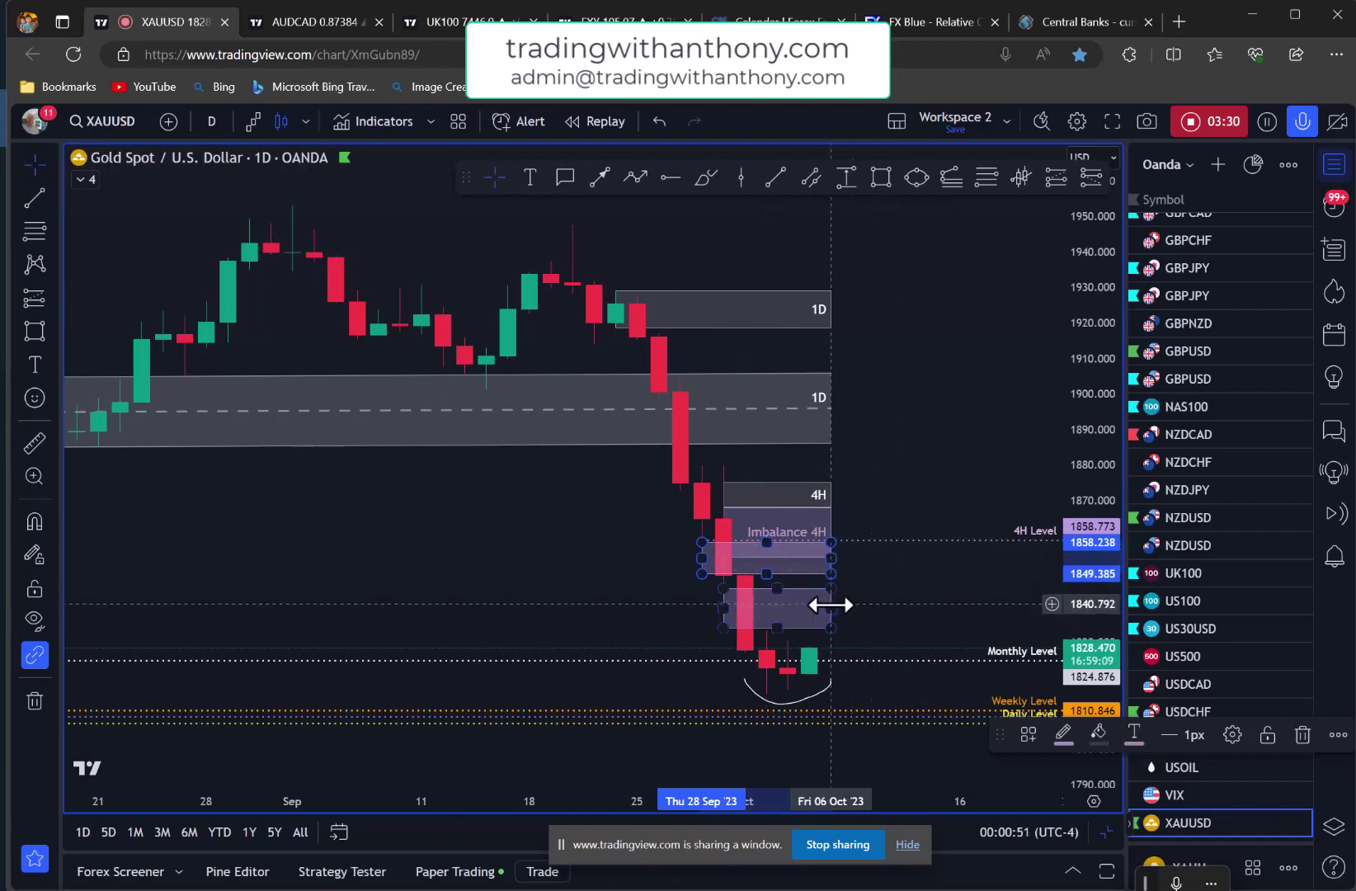
left_click(832, 604)
key("Delete")
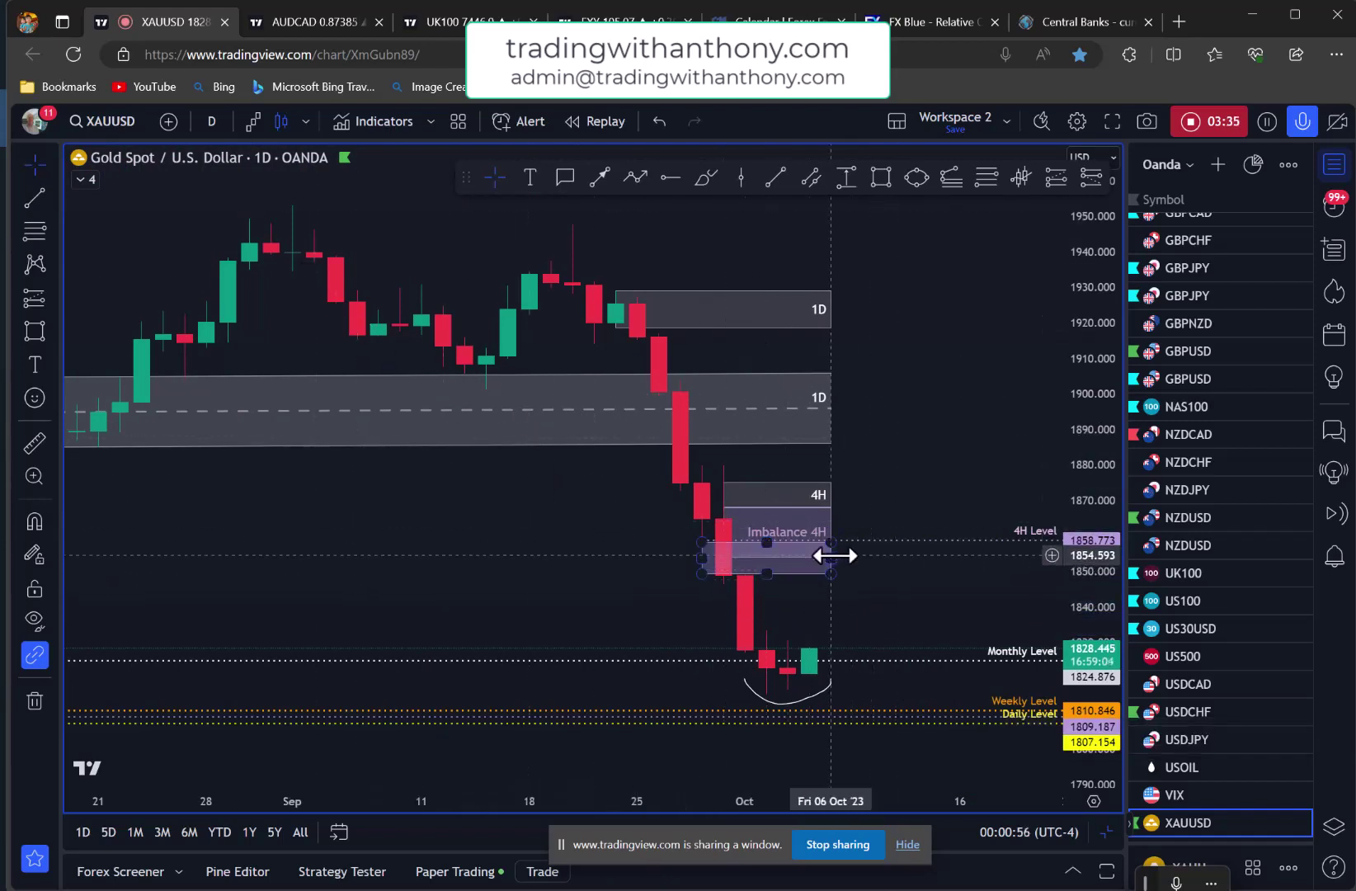
- Apply the saved Imbalance 1D template to the unlabelled rectangle below the 4H Level
left_click(835, 555)
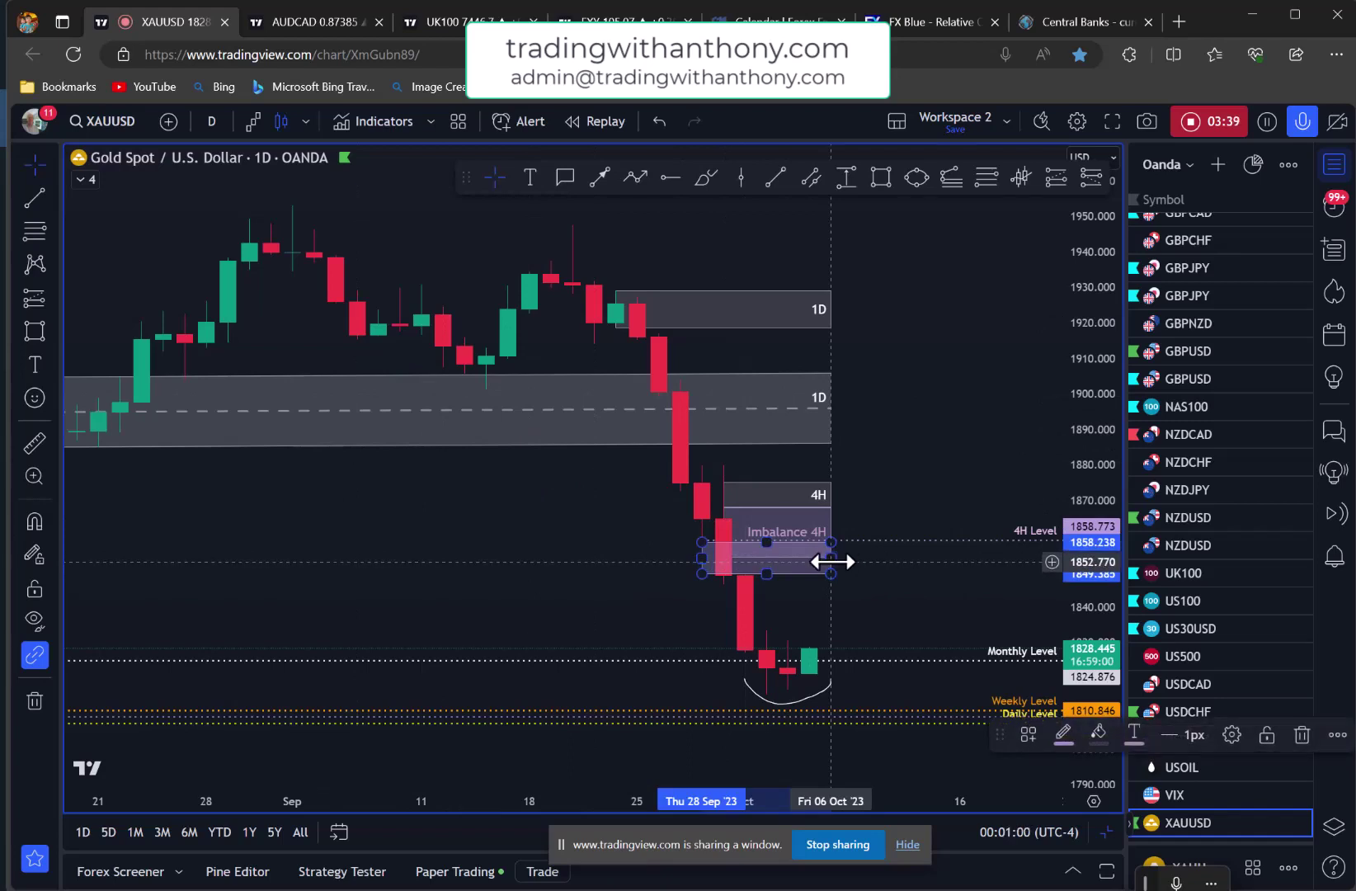
double_click(832, 562)
left_click(571, 658)
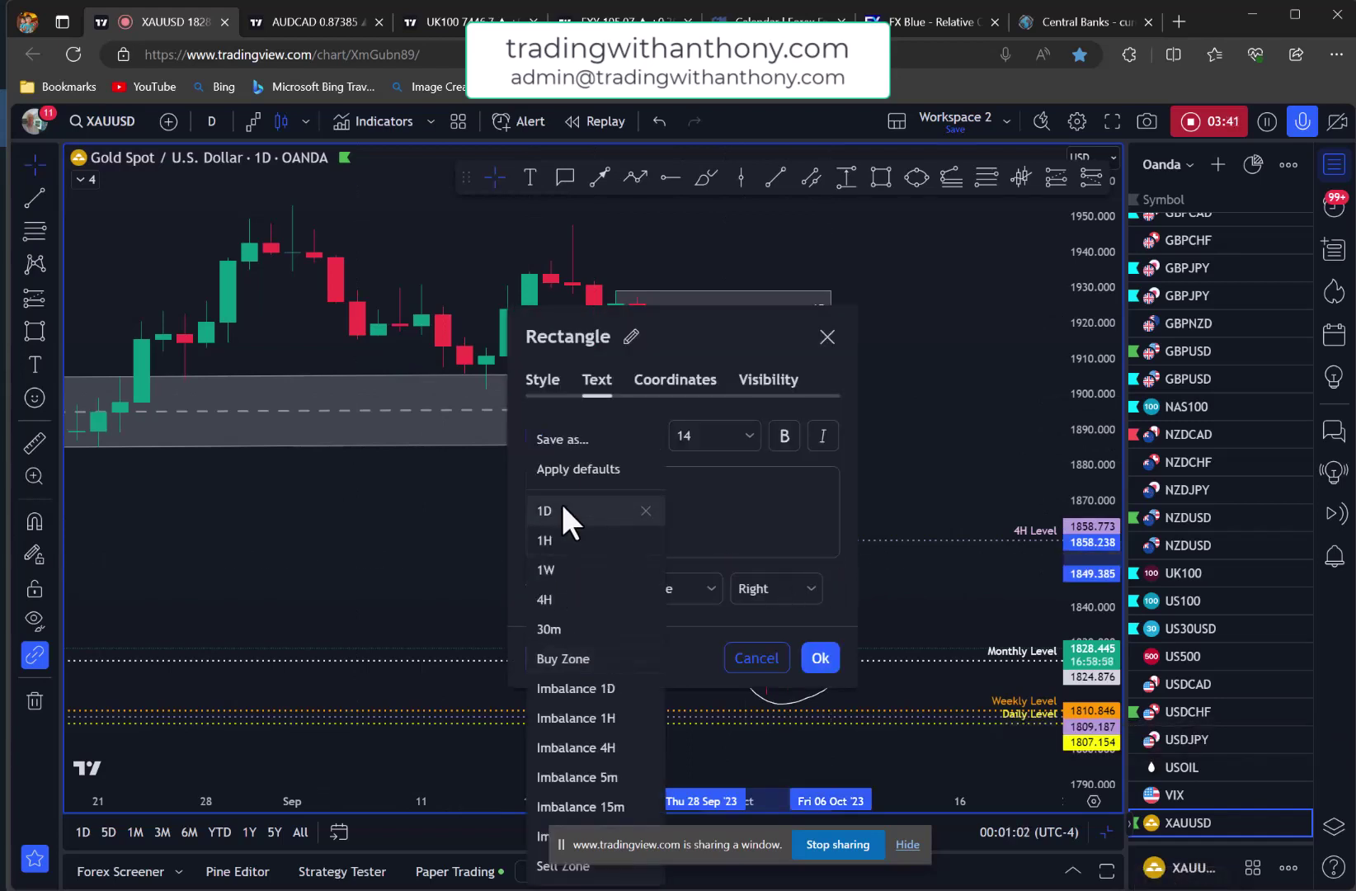
left_click(575, 687)
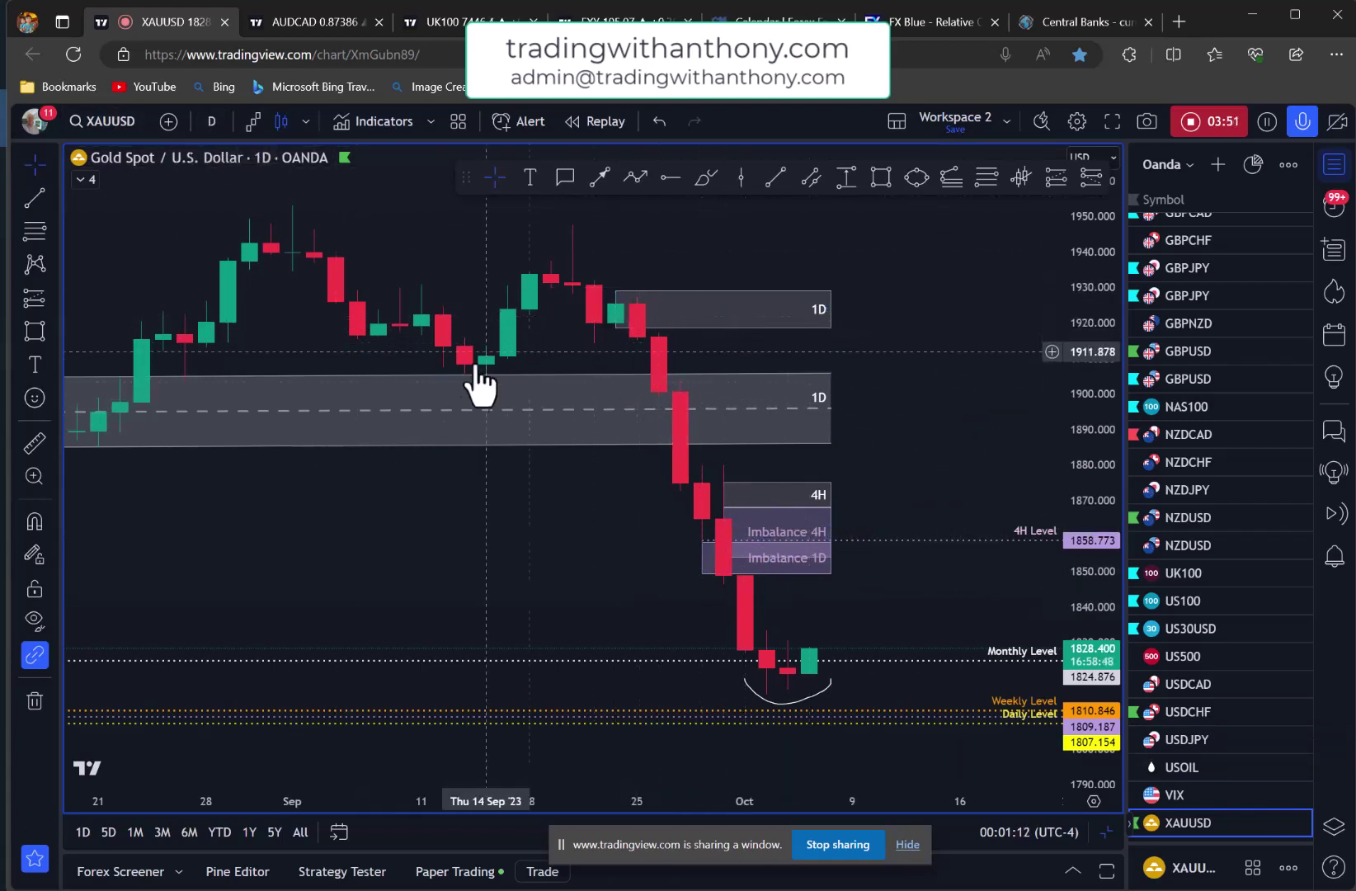
- Lower the October end of the lower 1D channel slightly so its upper edge sits at about 1905.4
scroll(363, 415, "down", 2)
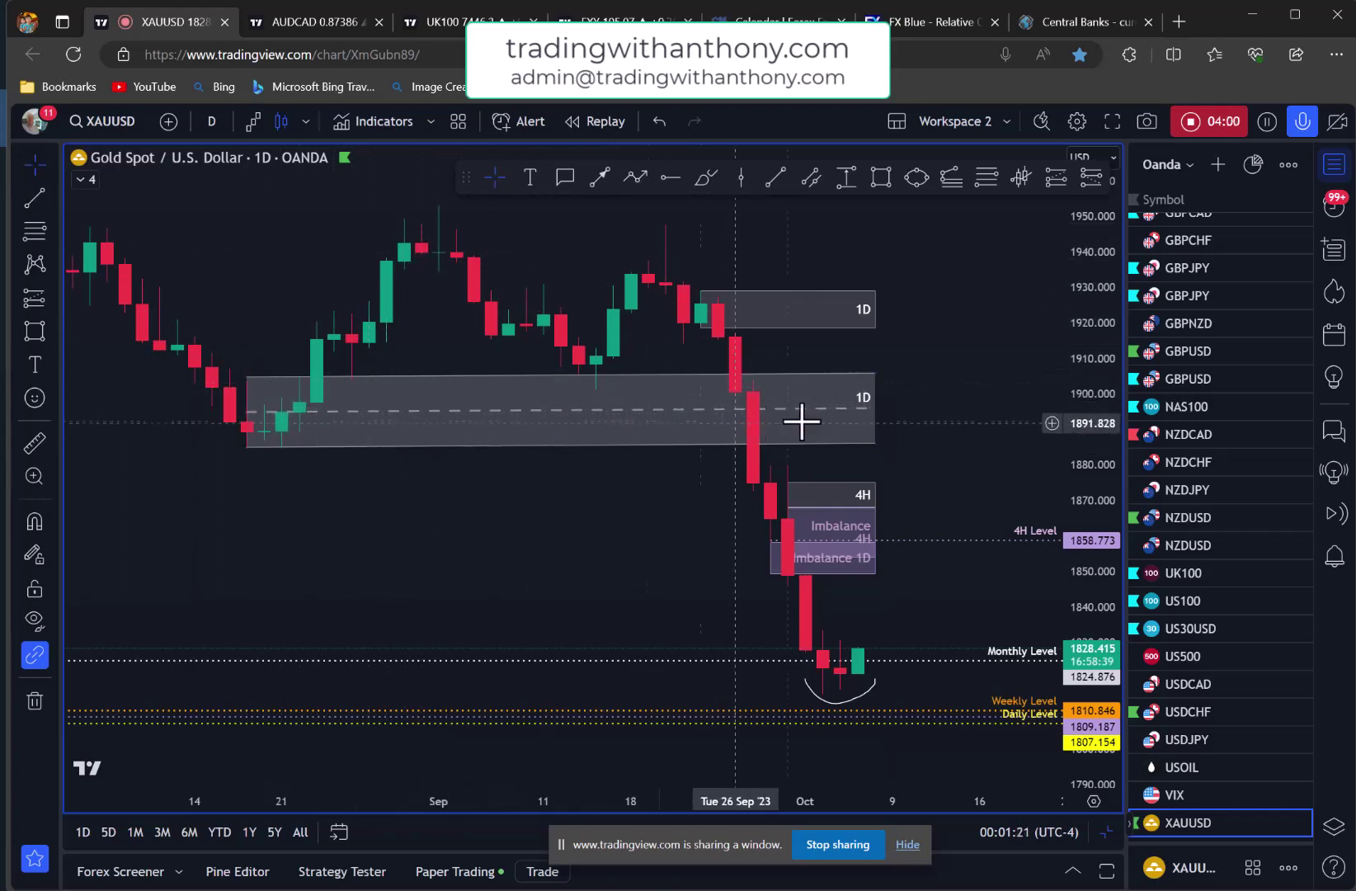
left_click(870, 443)
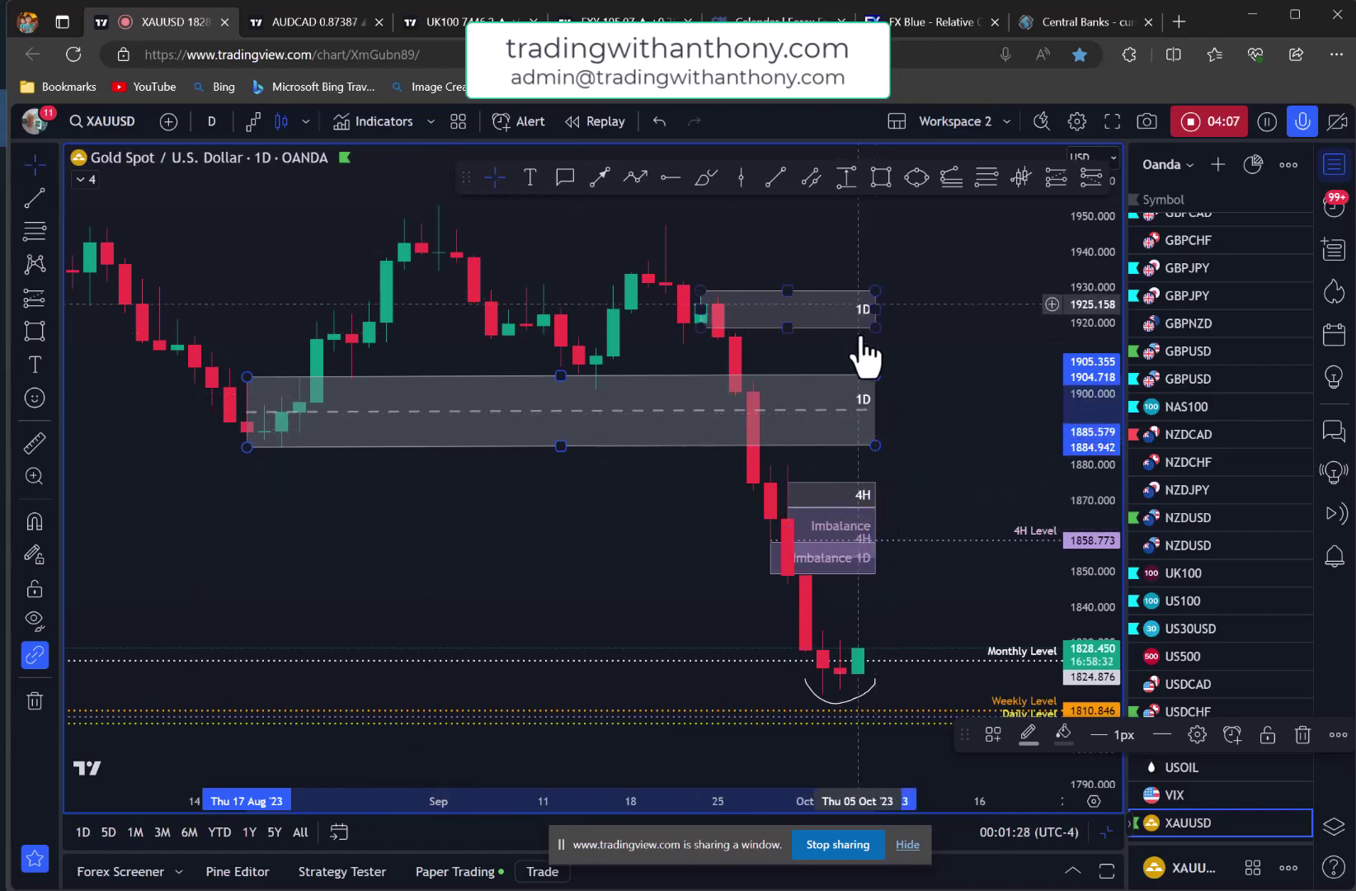
left_click(606, 569)
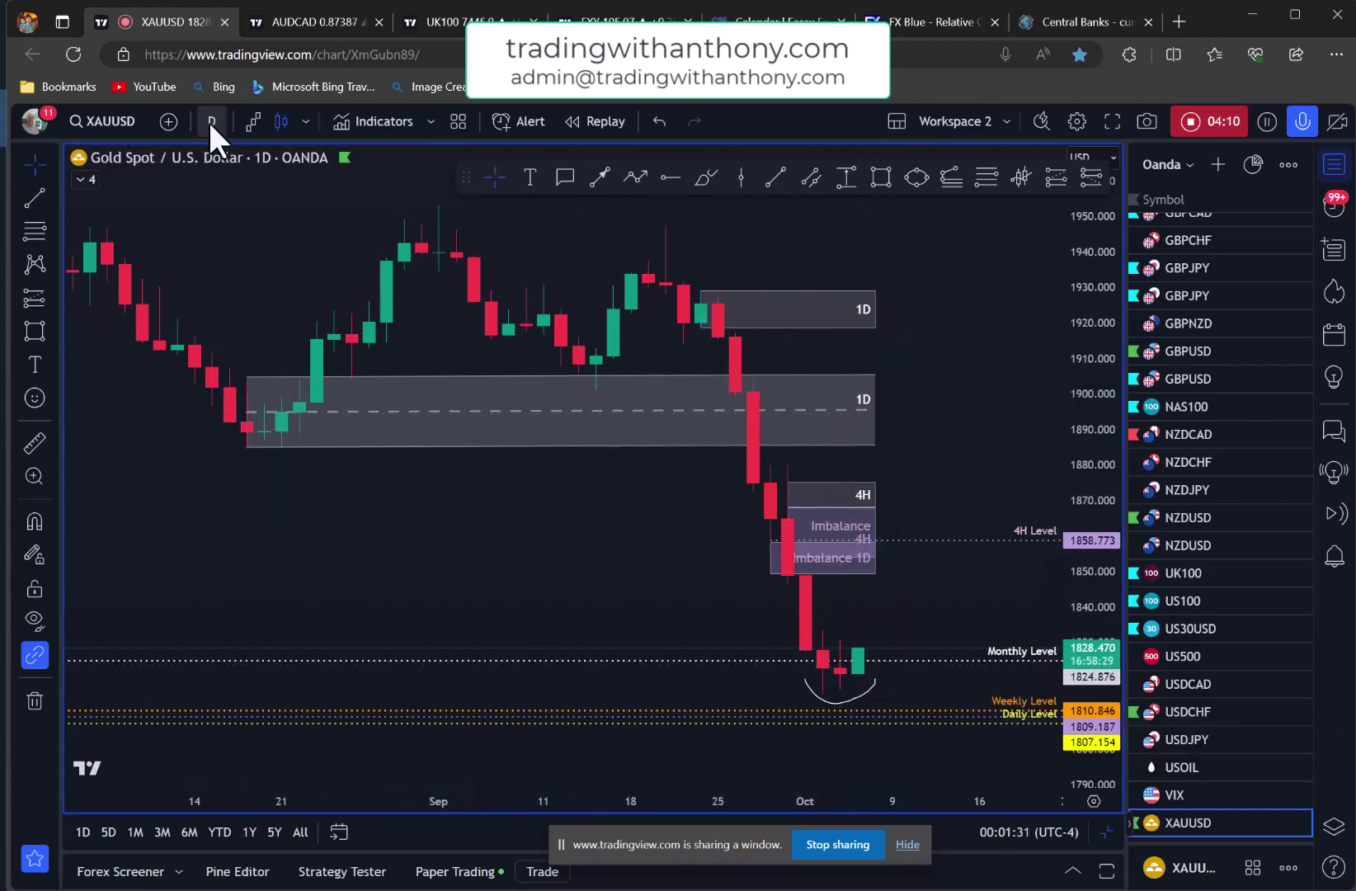
- Switch the gold chart to the 4-hour timeframe
left_click(211, 123)
left_click(226, 478)
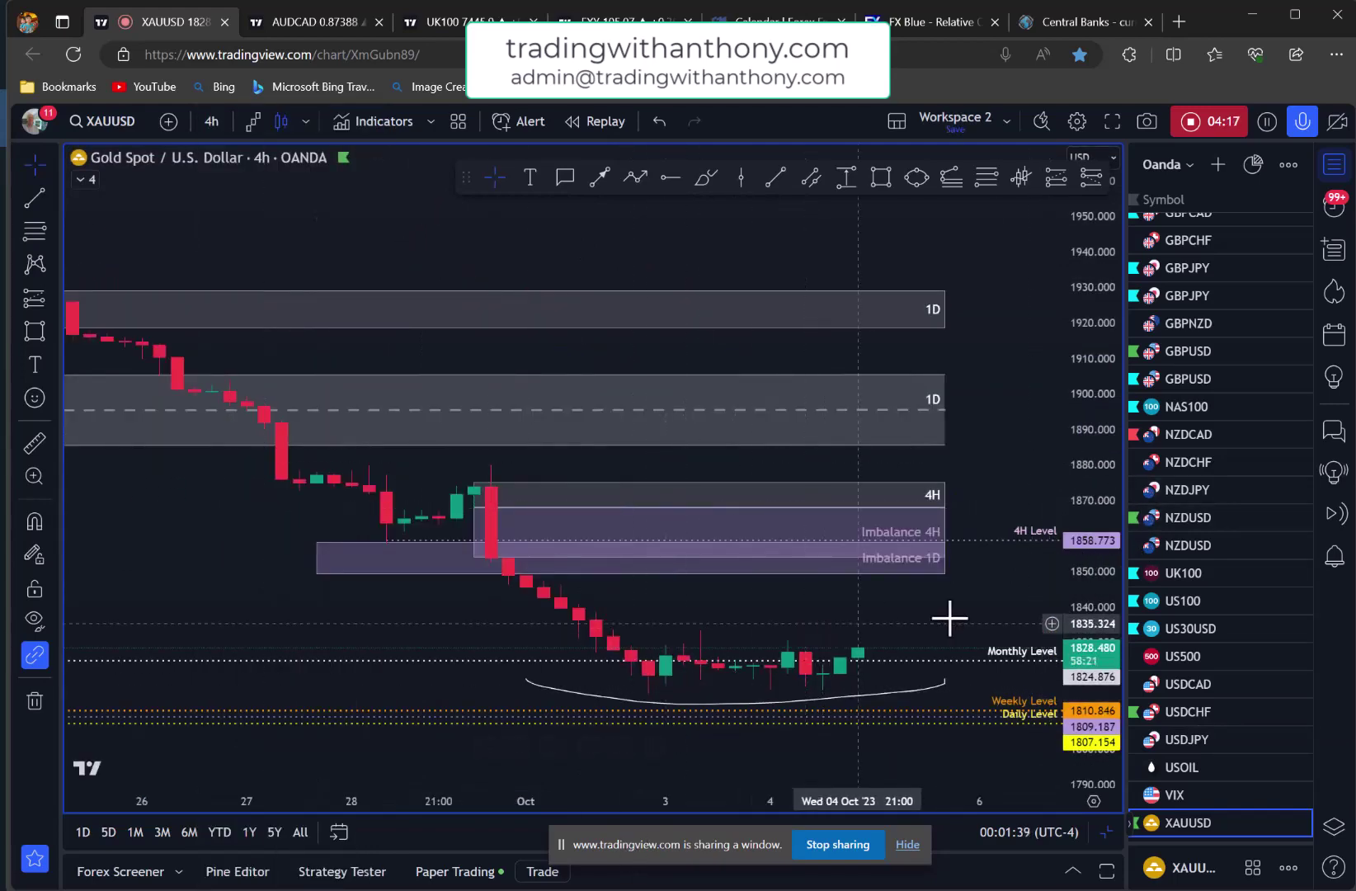
scroll(620, 618, "up", 3)
- Draw a short, nearly flat trend line under the 3–4 October lows, from about 1819.4 to 1819.6
left_click(776, 177)
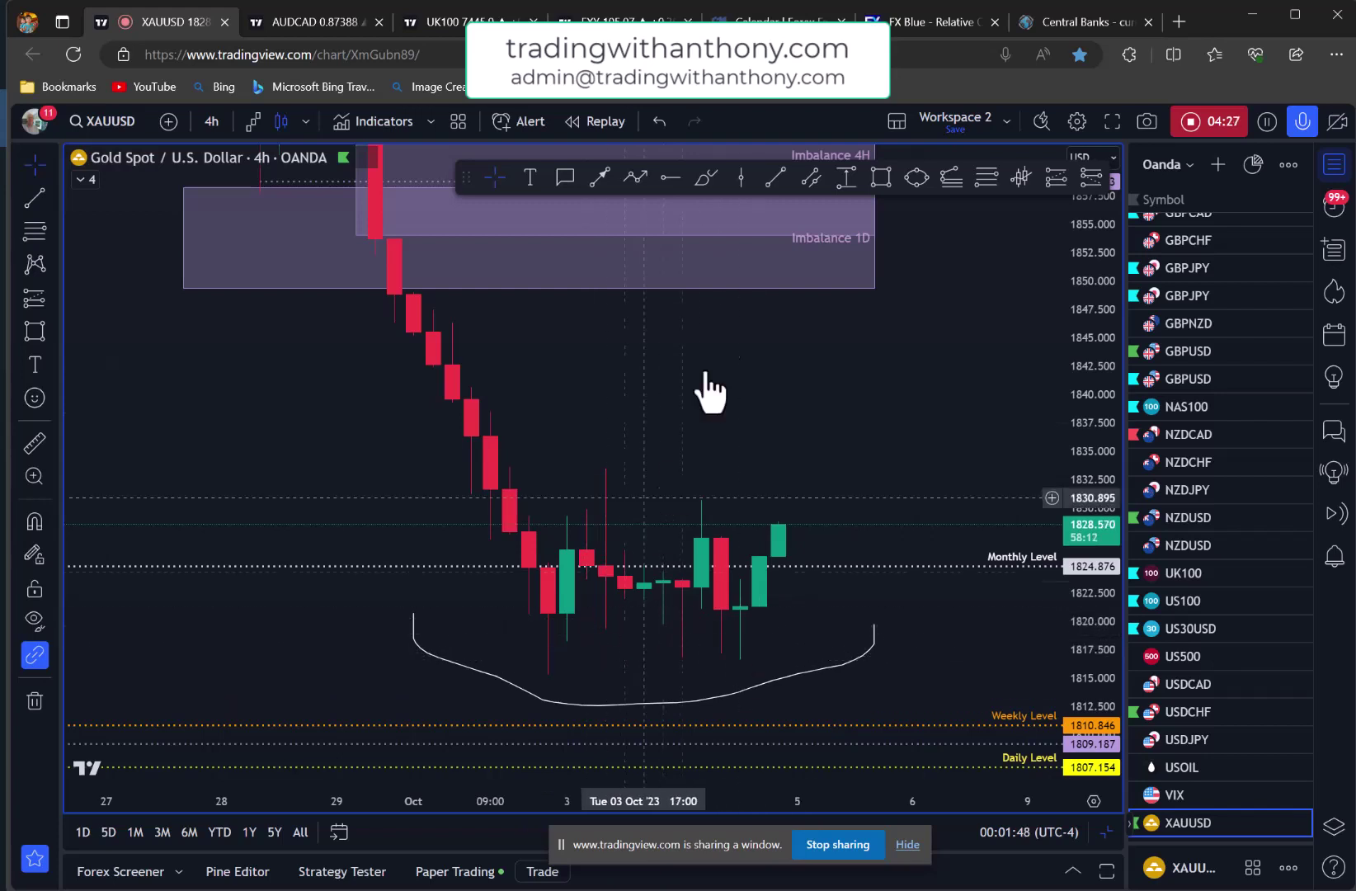
left_click(606, 628)
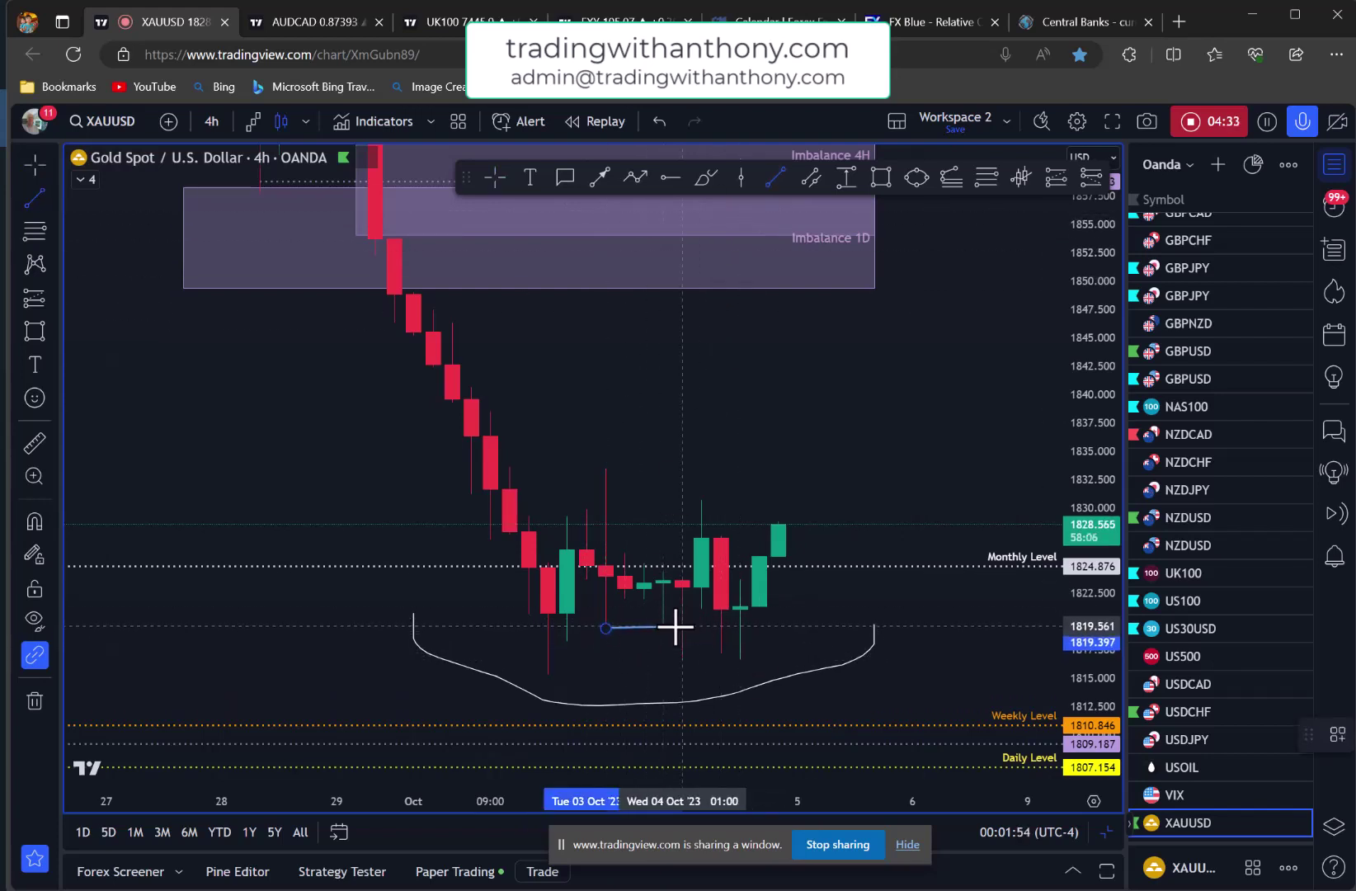
left_click(682, 627)
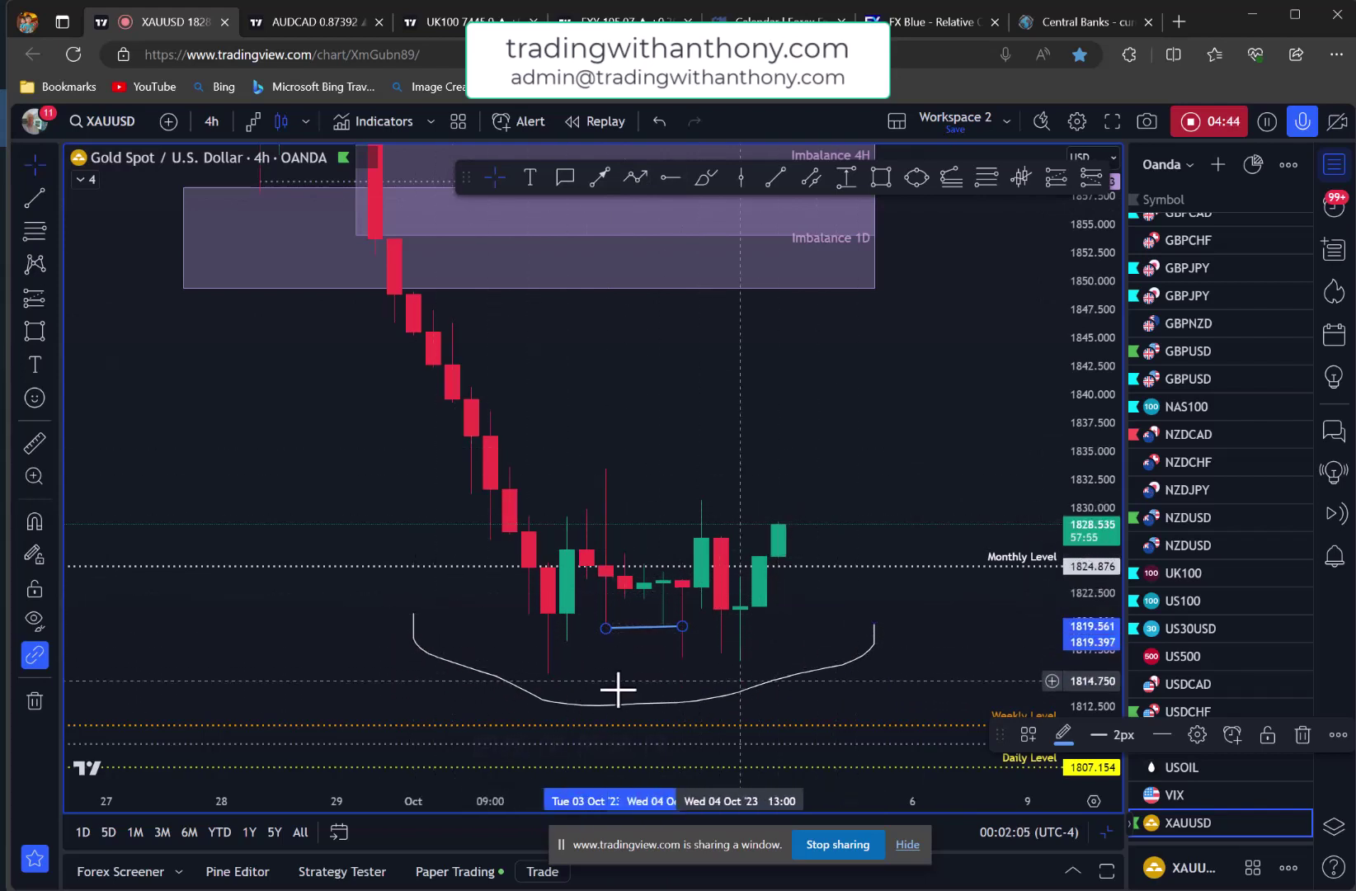
- Extend the end of the Imbalance 4H rectangle to 6 October, beyond the neighbouring zones
mouse_move(293, 410)
left_mouse_down()
mouse_move(357, 554)
mouse_move(335, 657)
left_mouse_up()
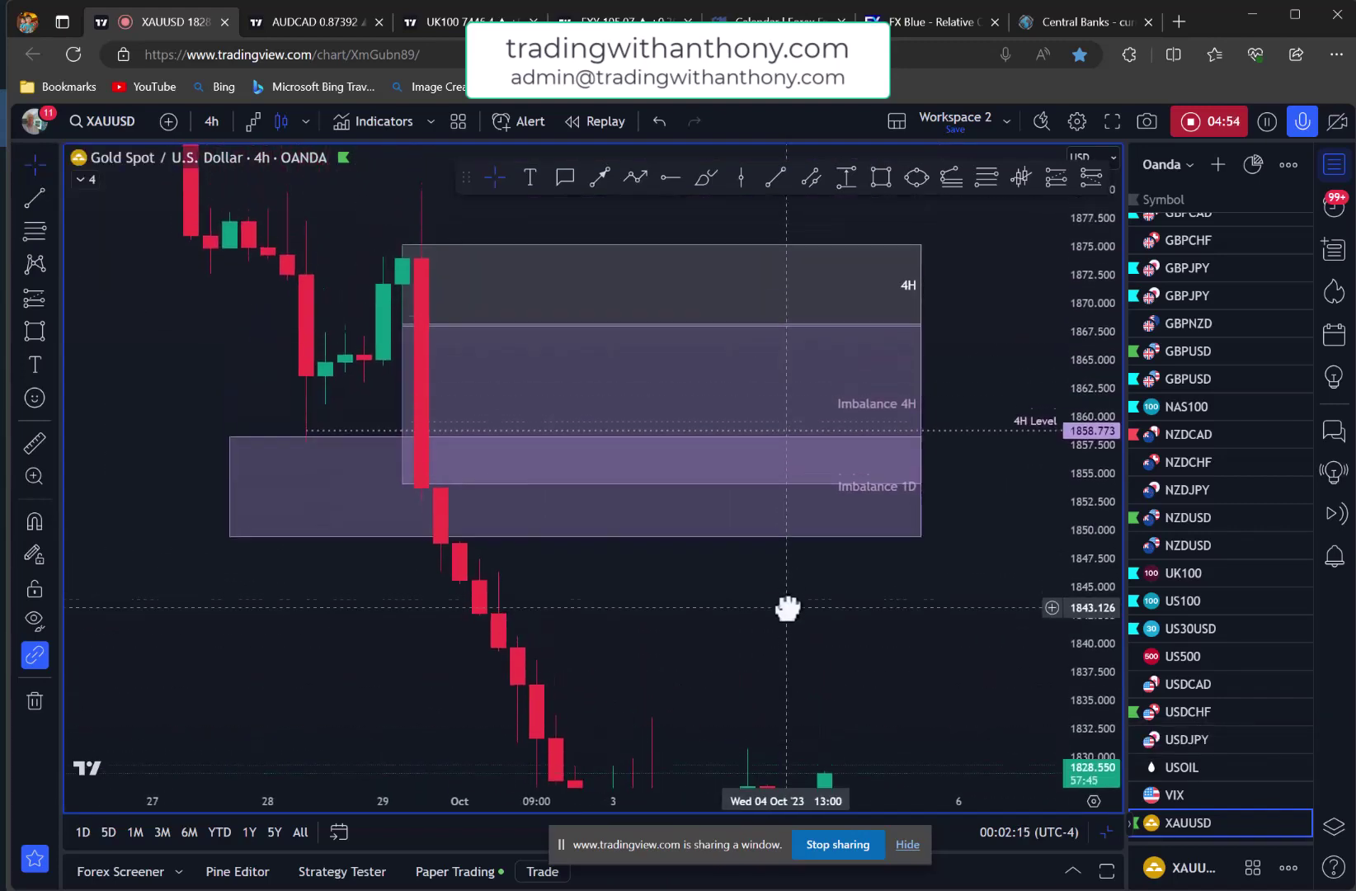
left_click_drag(787, 609, 785, 607)
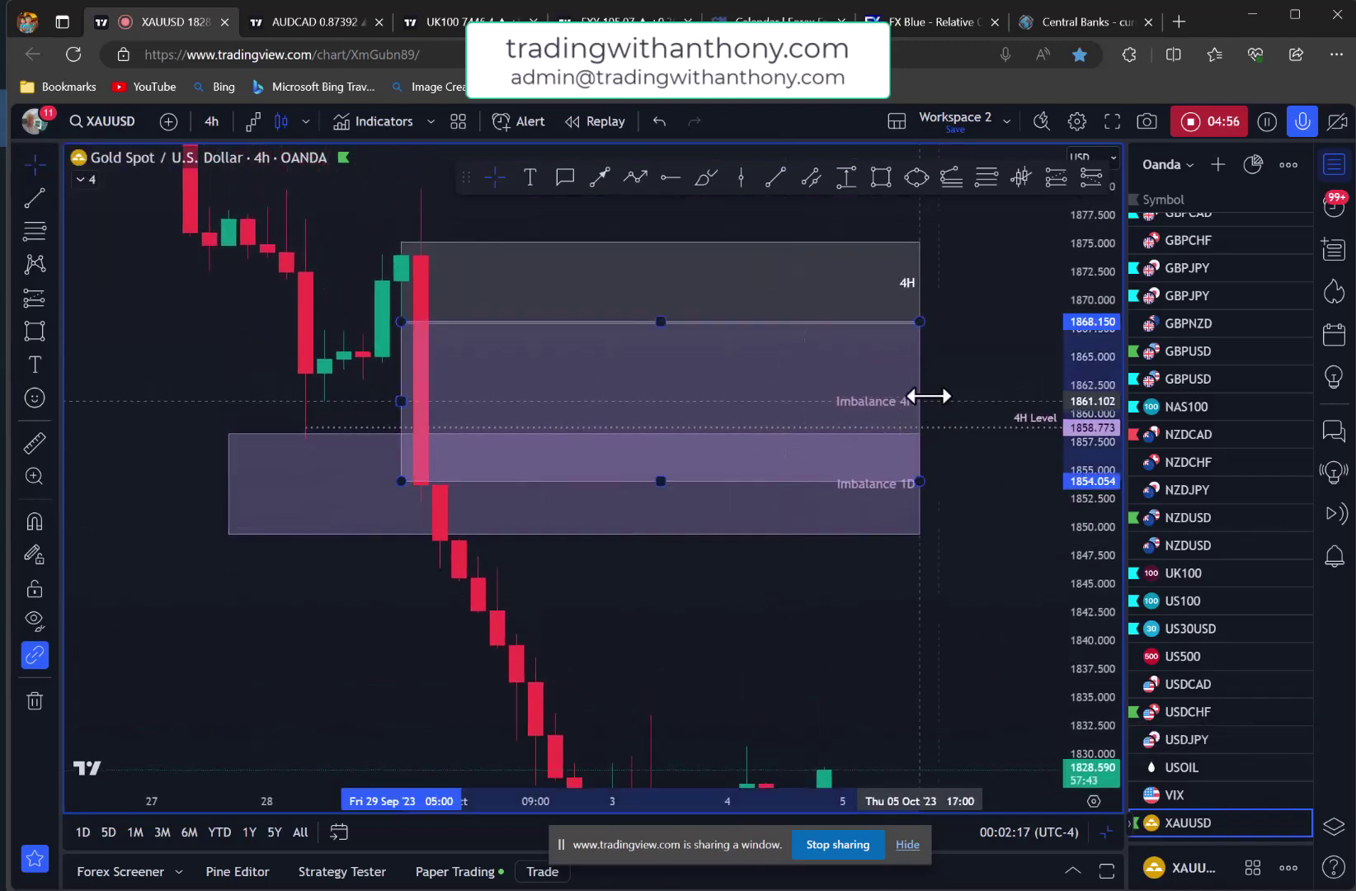
left_click_drag(922, 401, 997, 401)
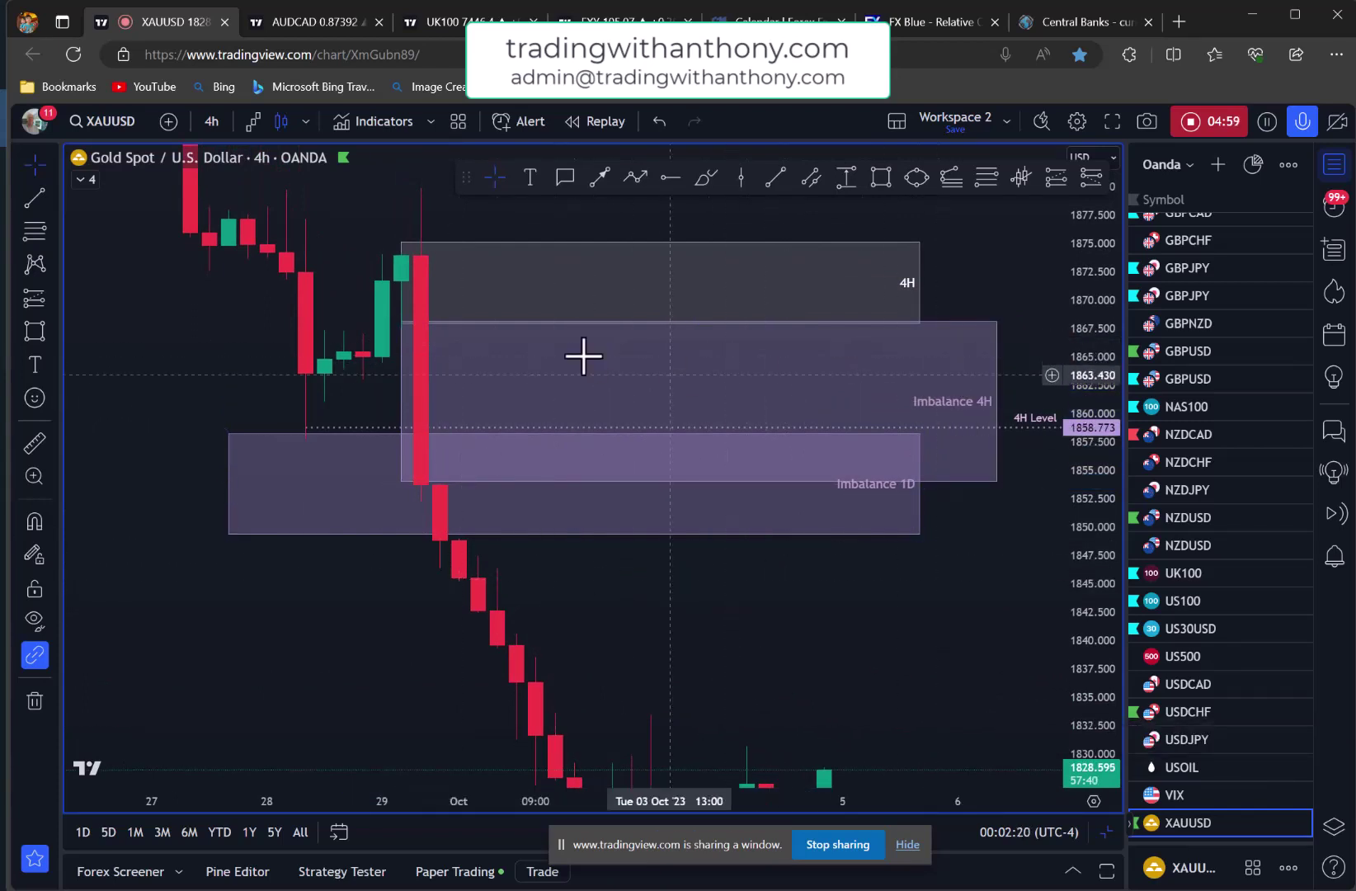
- Examine the 4-hour sell-off from 29 September and the early October lows against the 4H, Imbalance 4H and Imbalance 1D zones
left_click(421, 285)
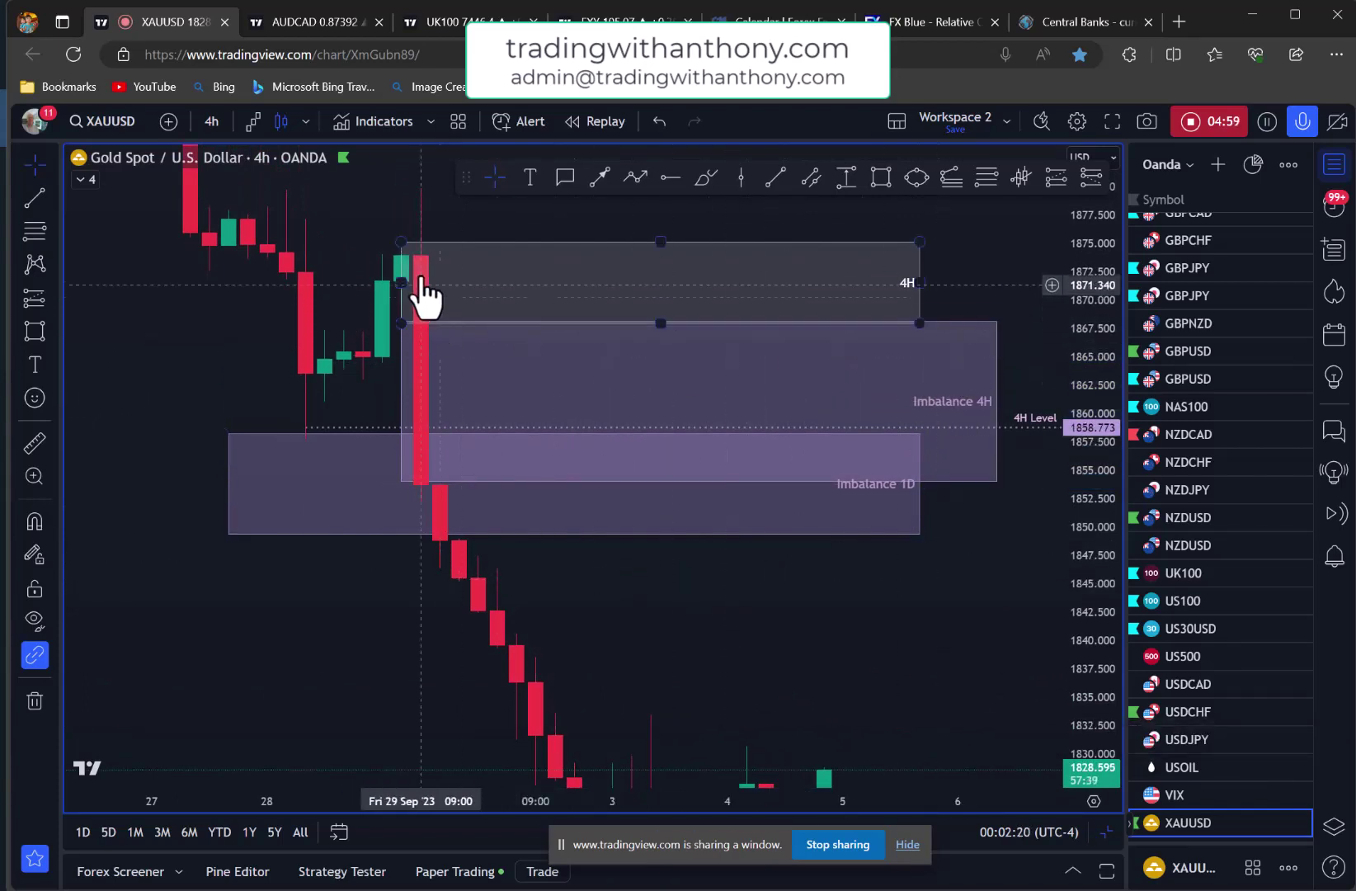
left_click(420, 350)
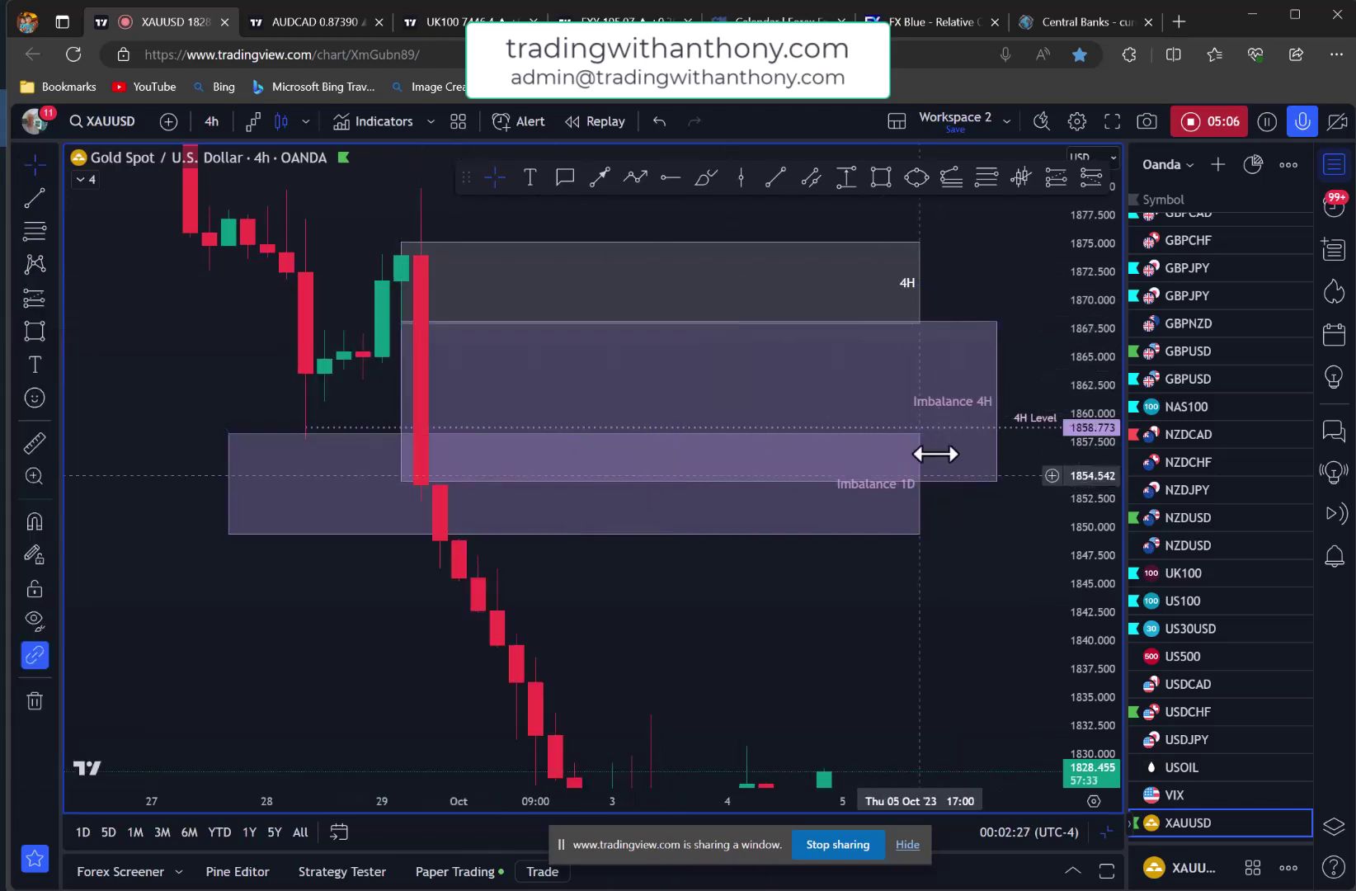
left_click(870, 471)
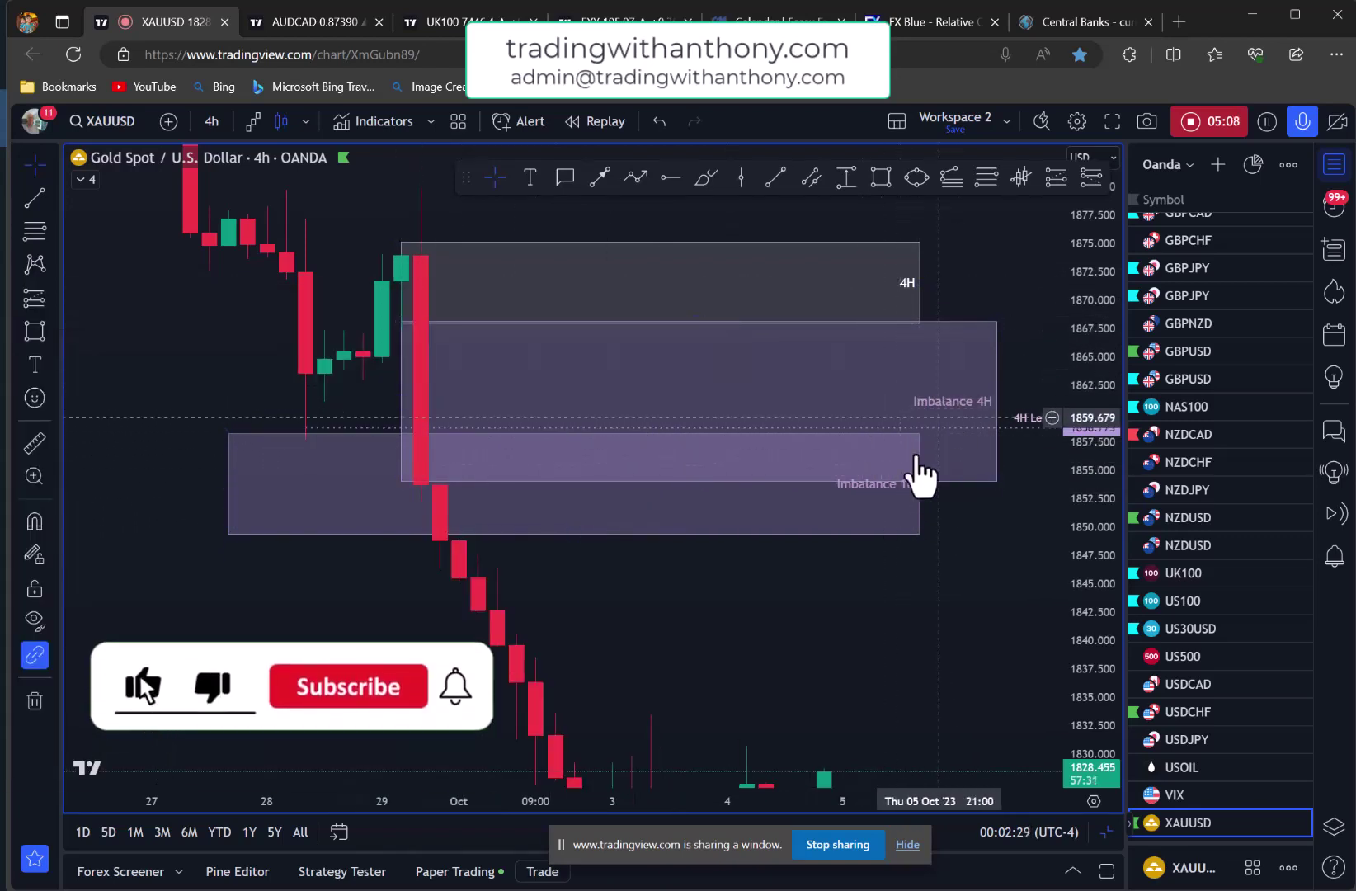
left_click_drag(1094, 460, 1093, 482)
left_click_drag(977, 561, 966, 471)
left_click_drag(1099, 540, 1101, 639)
scroll(927, 512, "down", 4)
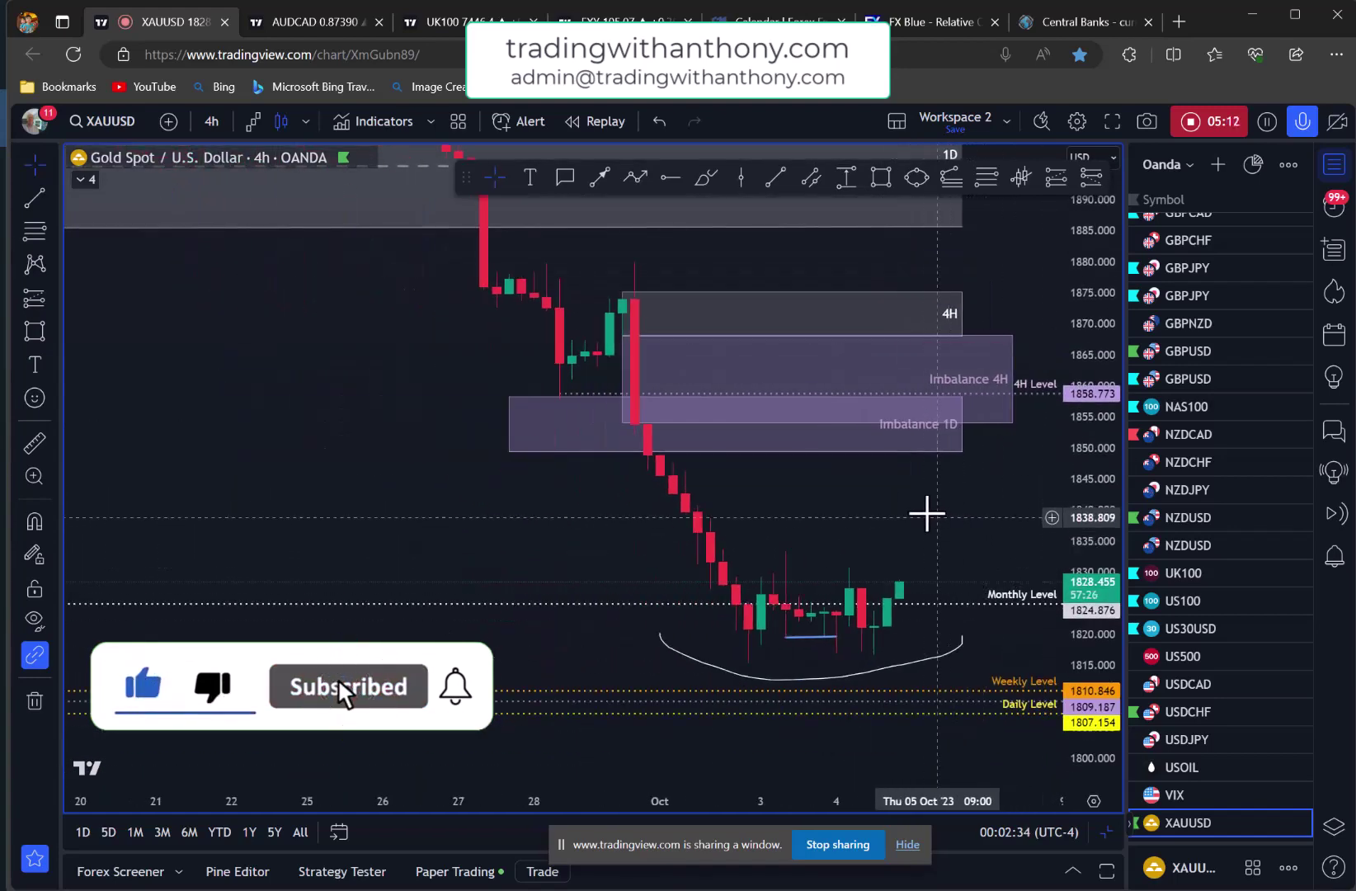
left_click_drag(862, 526, 815, 666)
scroll(305, 569, "up", 2)
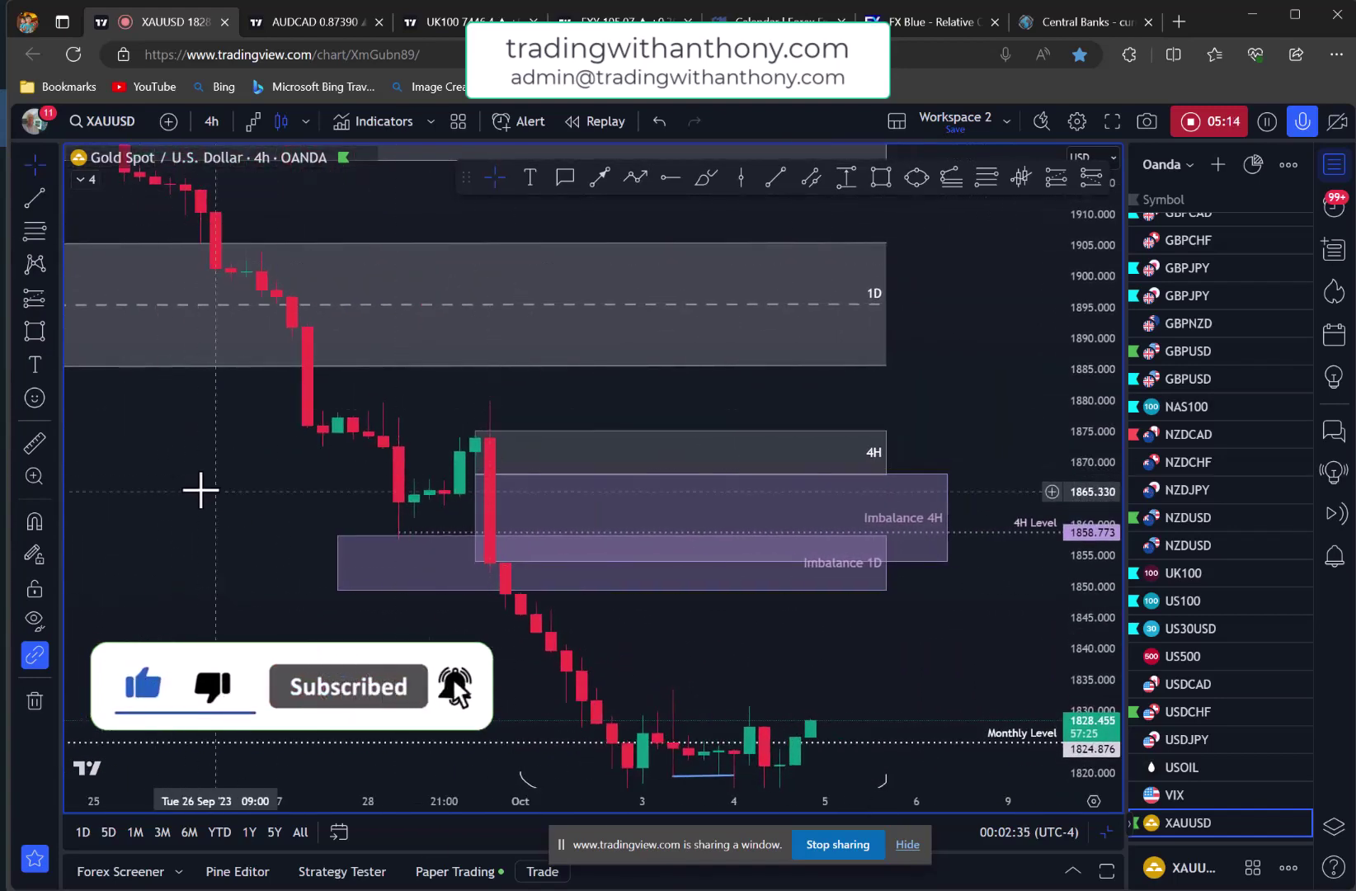
left_click_drag(201, 489, 249, 420)
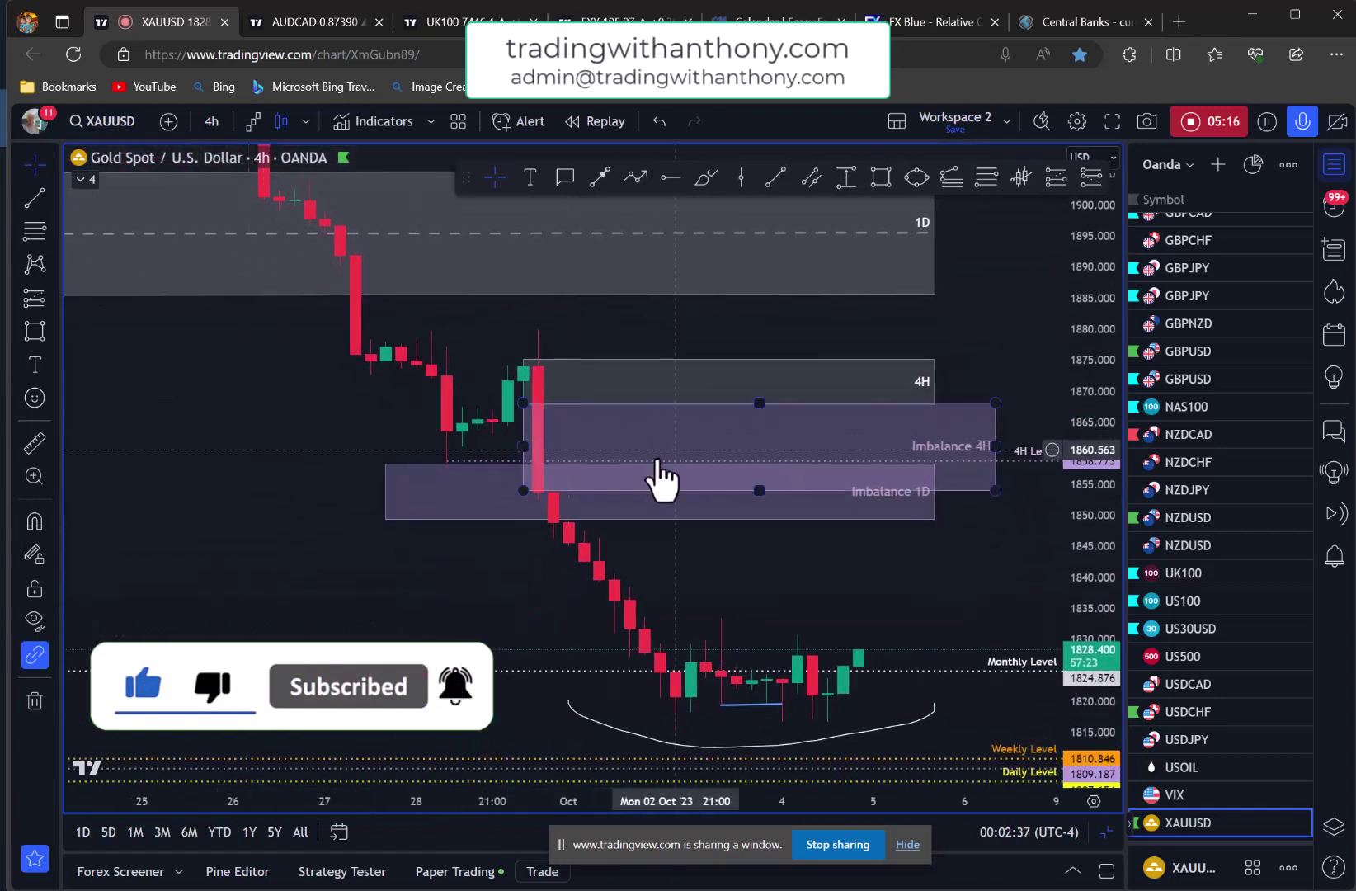
left_click_drag(371, 558, 281, 559)
left_click_drag(1104, 602, 1103, 532)
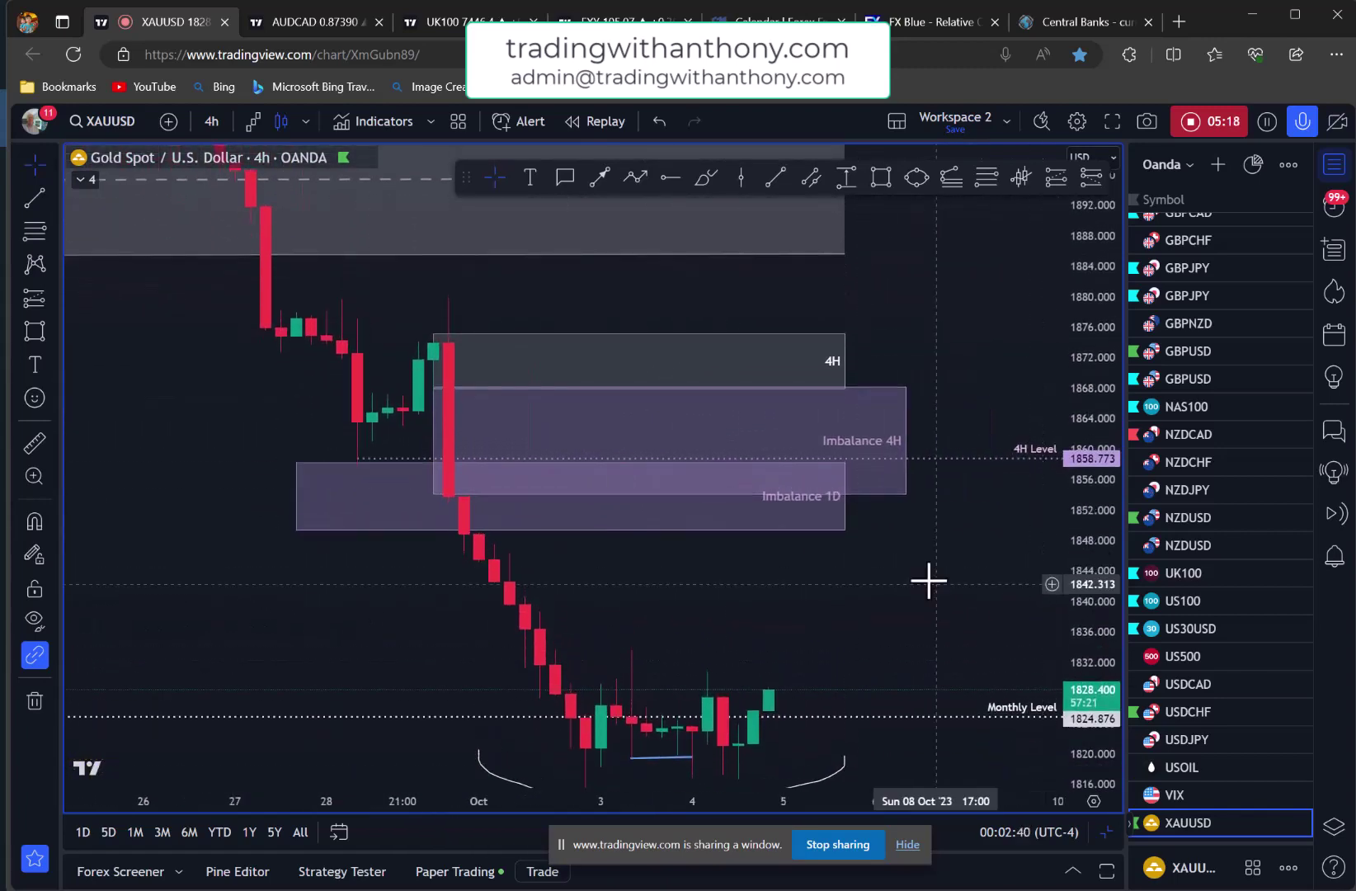
left_click_drag(920, 581, 957, 537)
scroll(957, 538, "up", 2)
left_click_drag(933, 557, 960, 589)
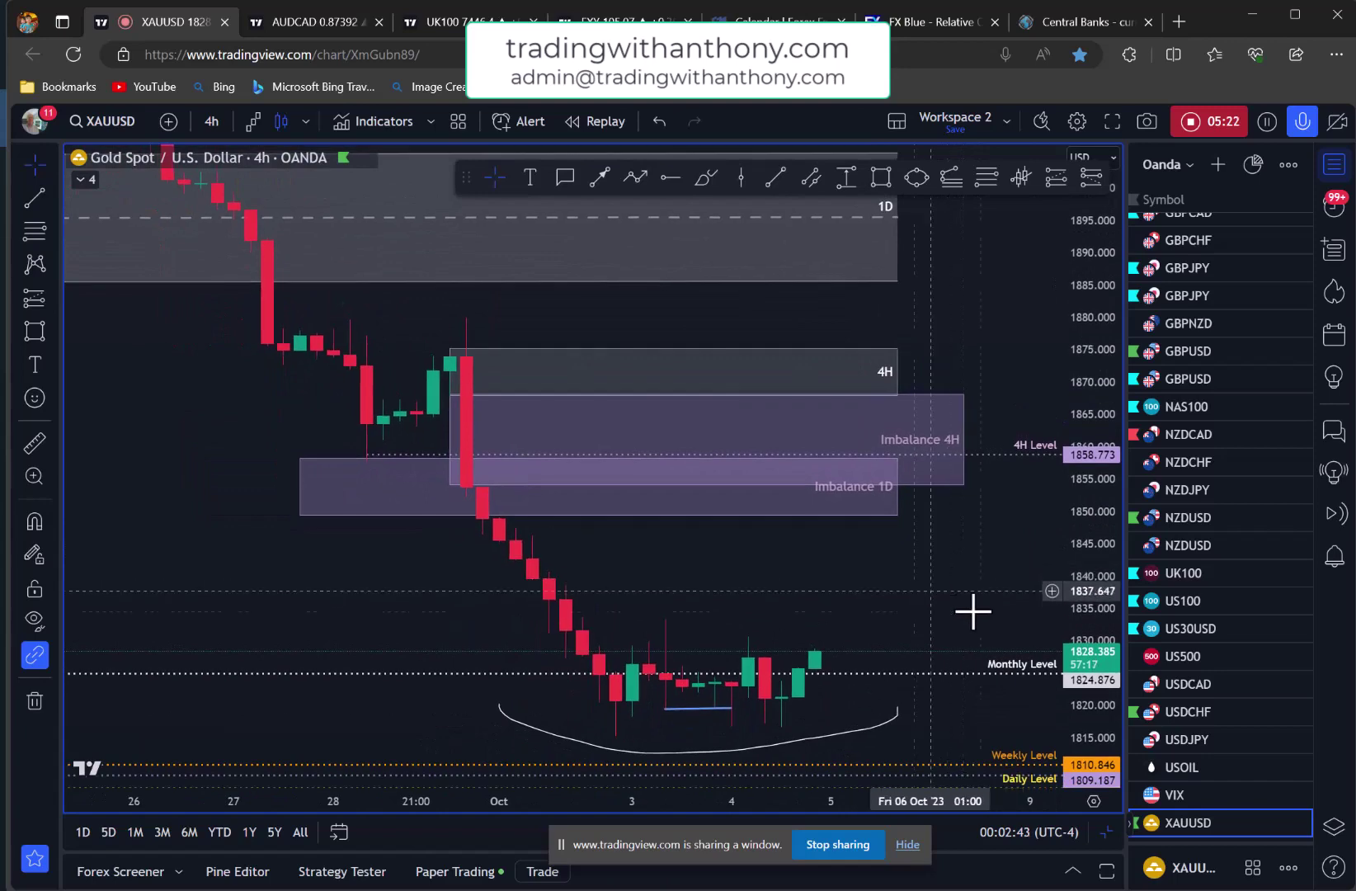
- Draw a Fib Retracement from the 29 September high at about 1880.3 to about 1814.9 on 5 October
left_click(986, 176)
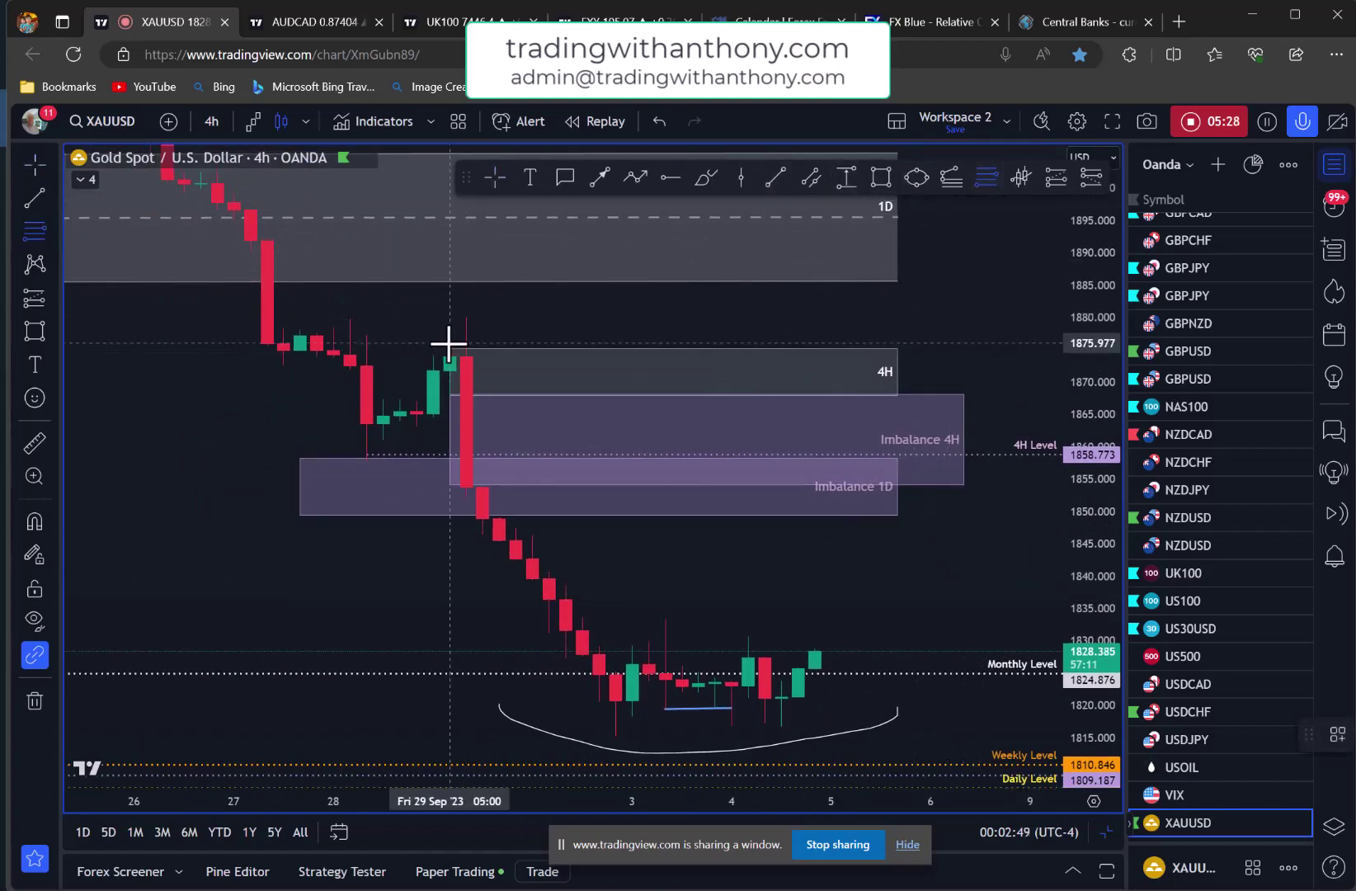
left_click(466, 315)
left_click(881, 737)
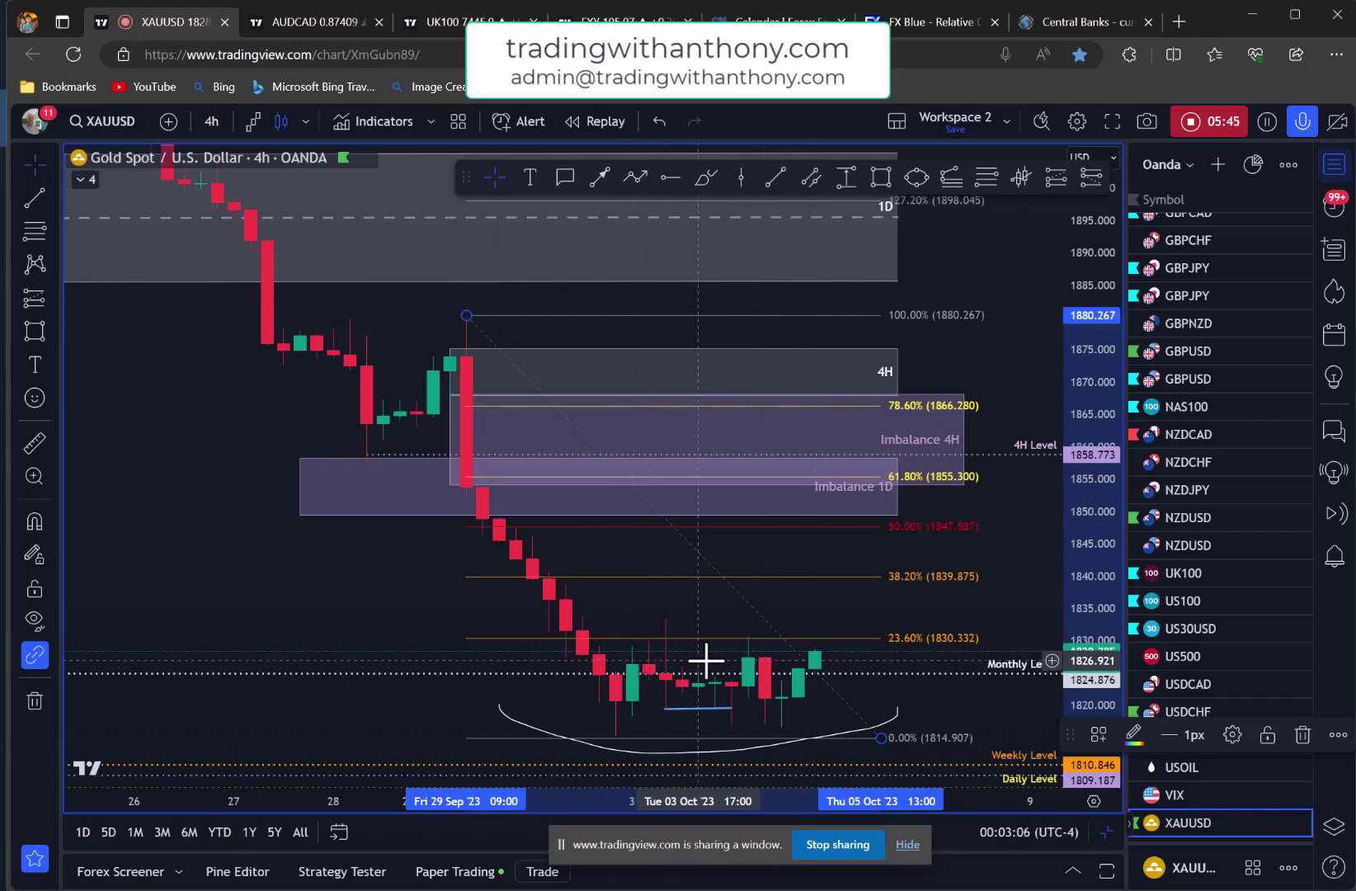
- Draw a projected zigzag path from about 1842 up to 1858, down to 1844, up to 1852 and down to 1833
left_click(635, 177)
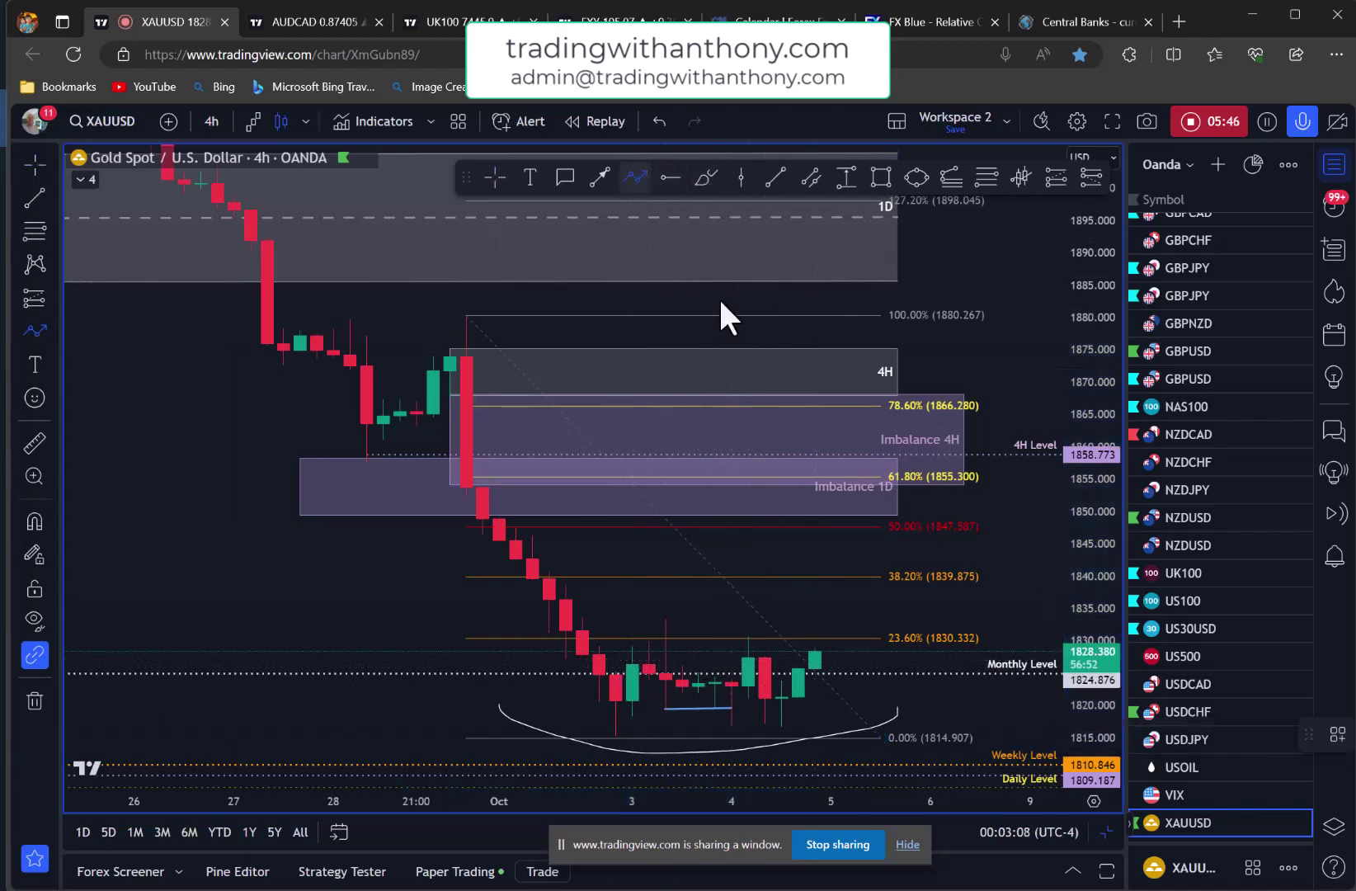
left_click(831, 563)
left_click(848, 459)
left_click(897, 548)
left_click(931, 498)
double_click(997, 619)
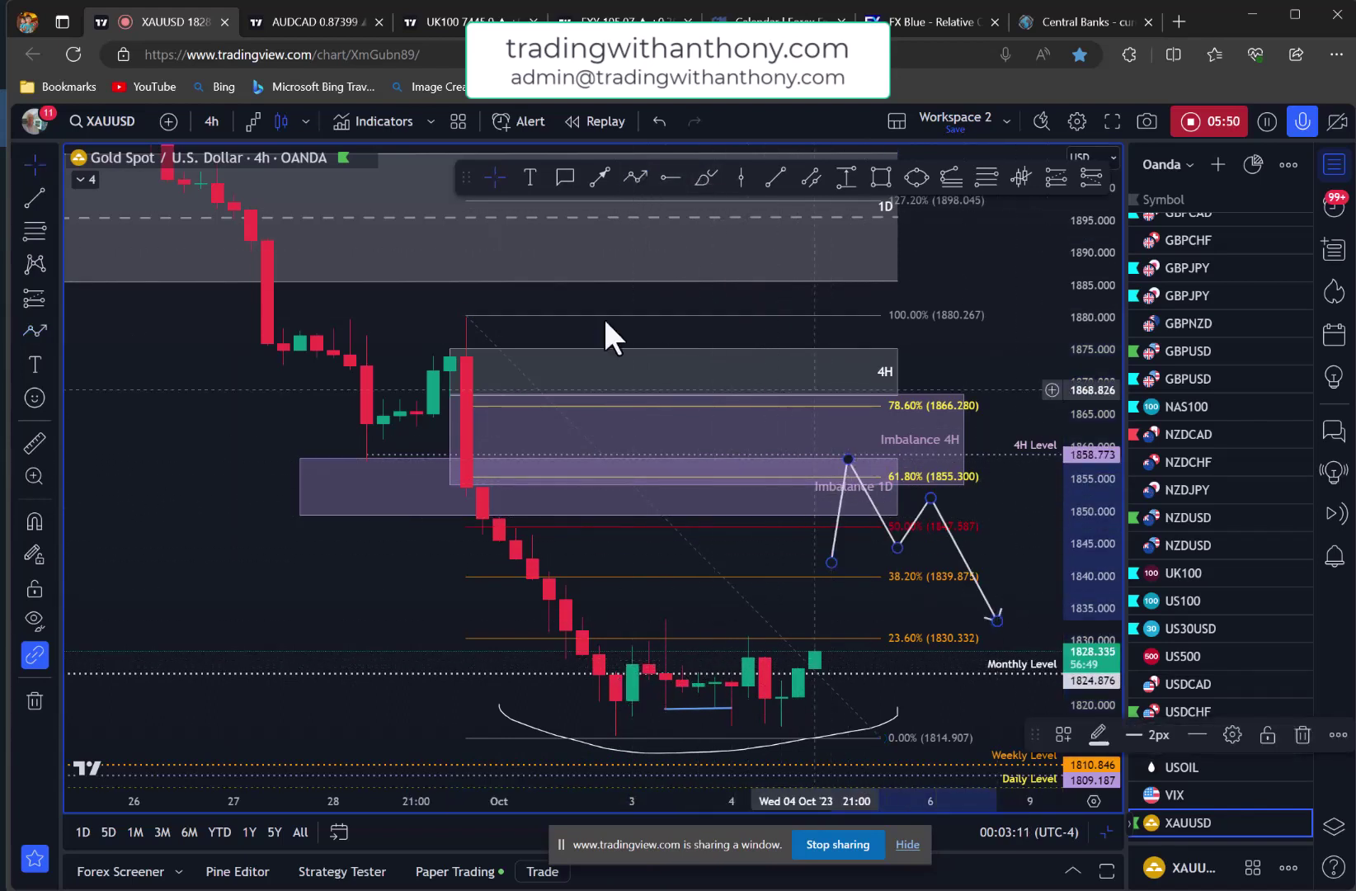
- Reshape the projected path with its first peak at about 1861, its second at about 1854 and its arrowhead near 1832
left_click(854, 450)
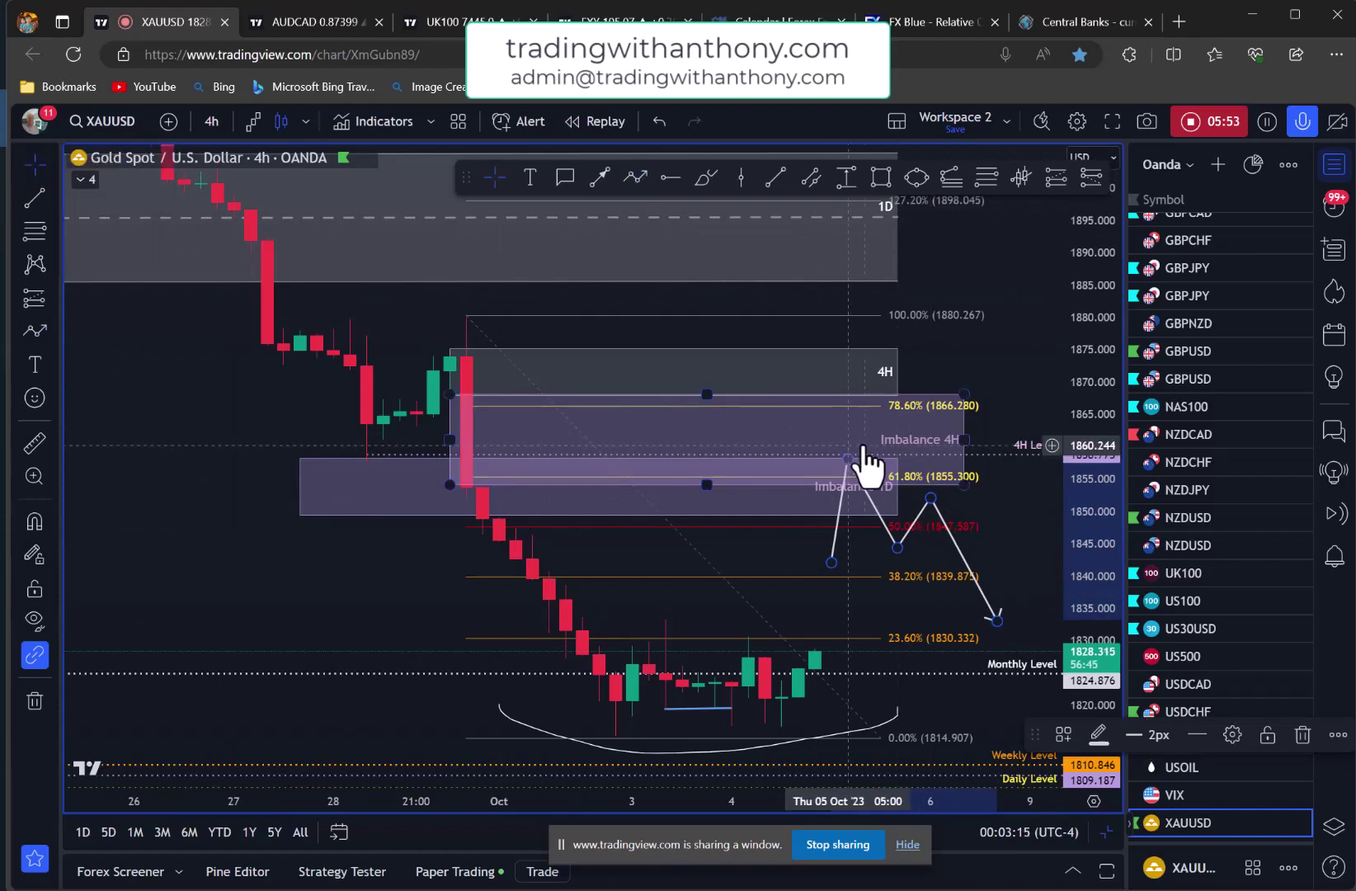
left_click_drag(994, 356, 992, 370)
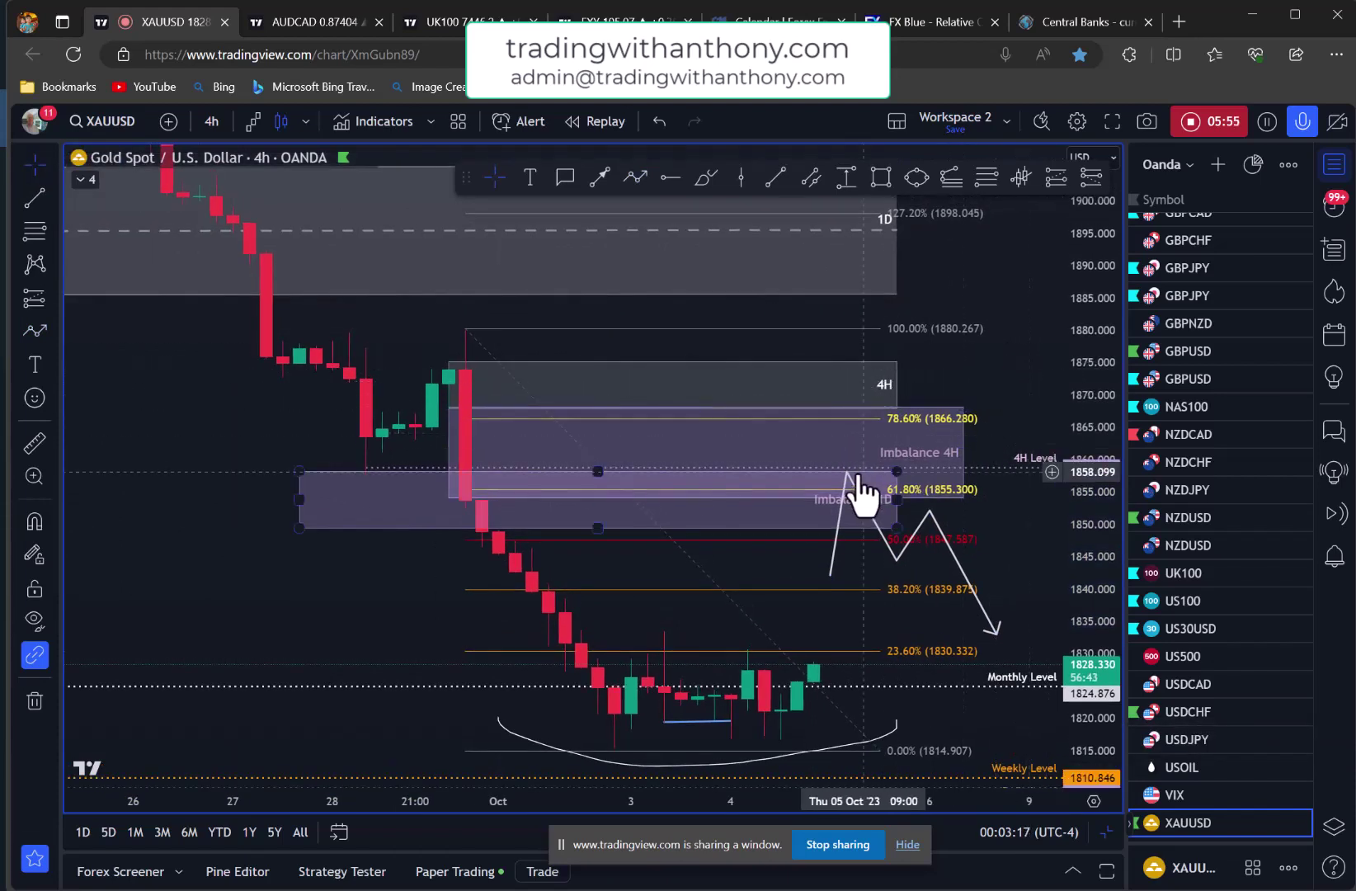
left_click_drag(846, 468, 863, 450)
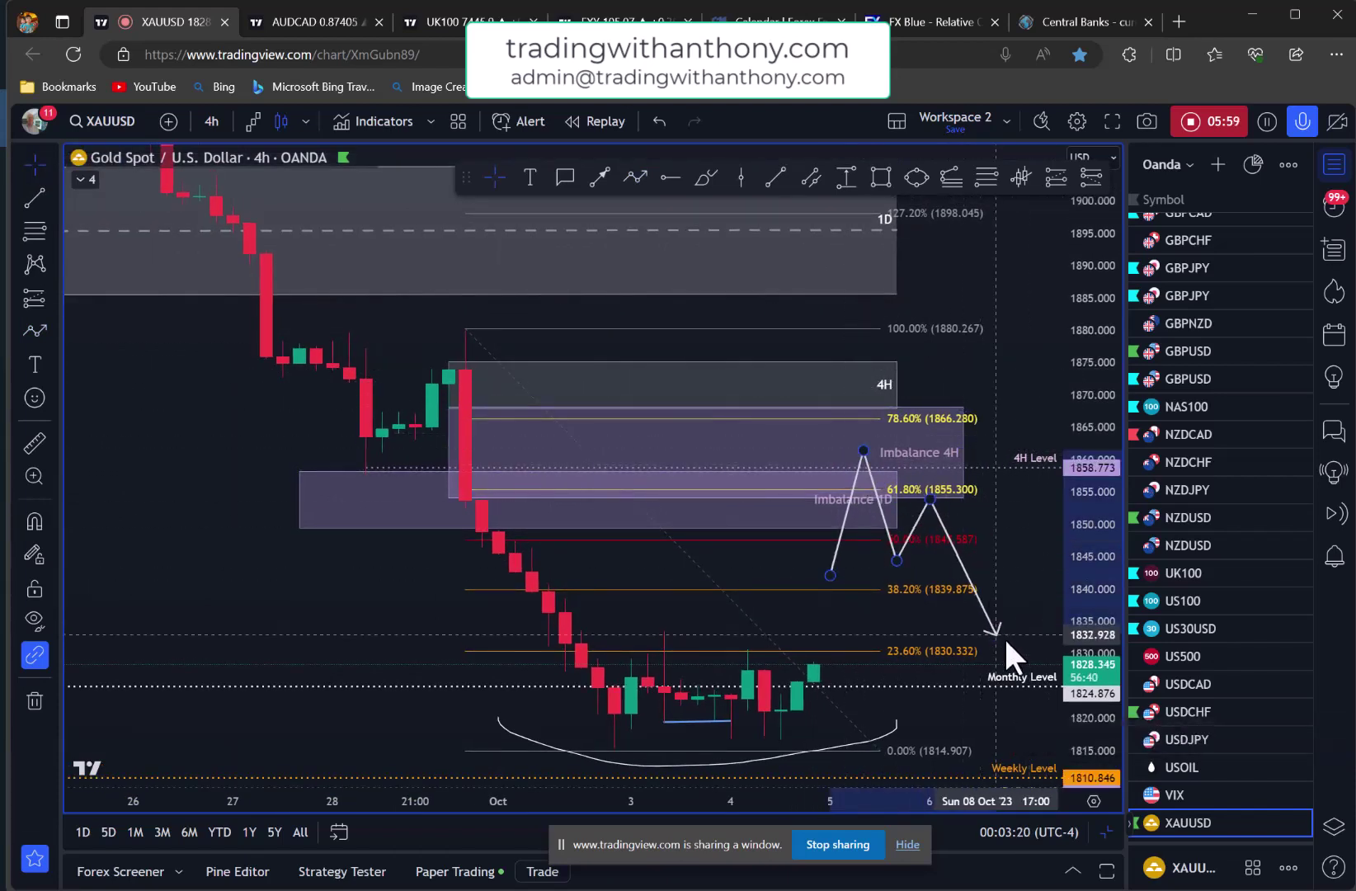
left_click_drag(1005, 638, 1013, 640)
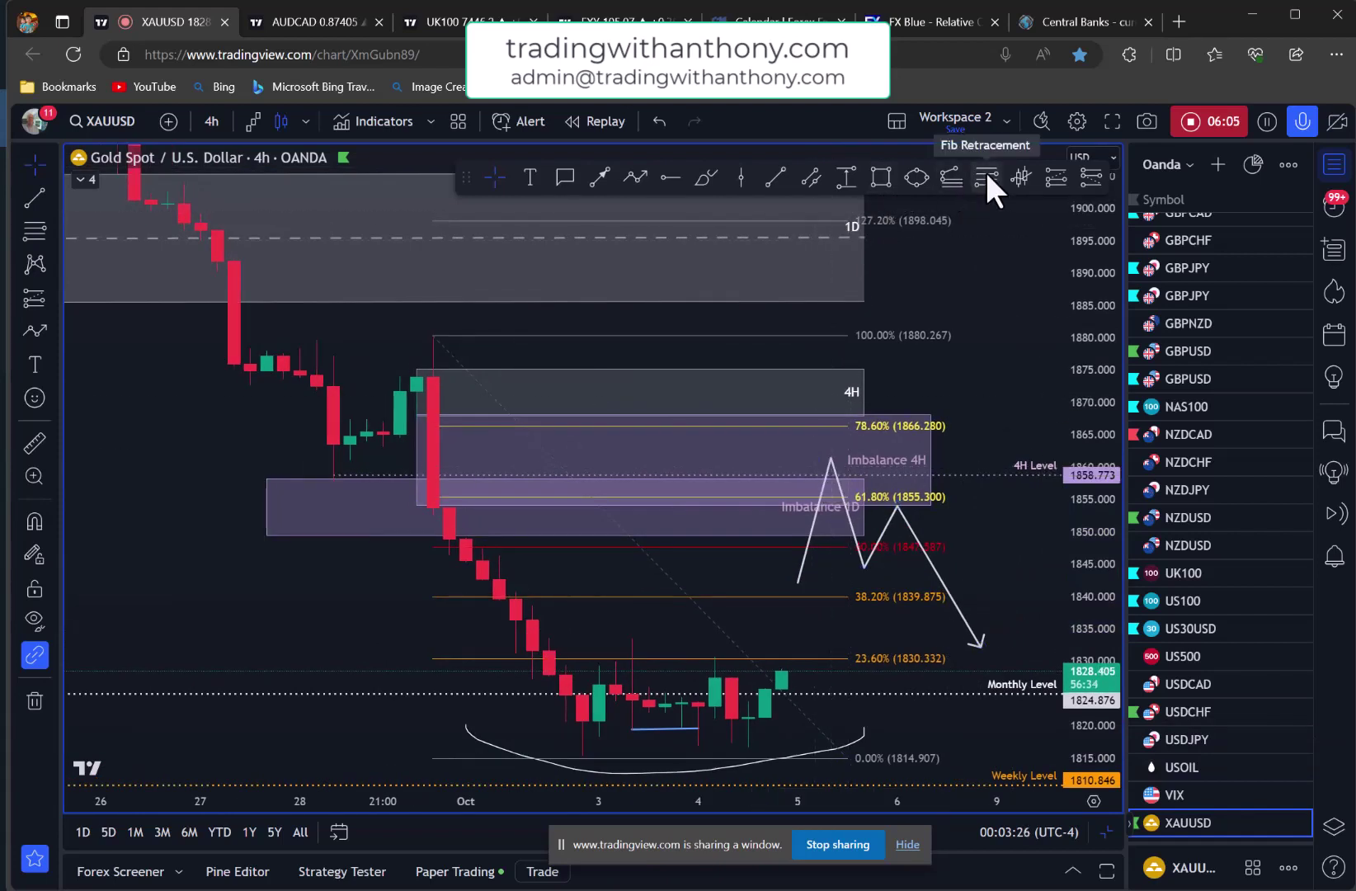
- Place a Short Position starting 4 October 21:00 with its entry at about 1856.7 and its stop at about 1881.6
left_click(1089, 176)
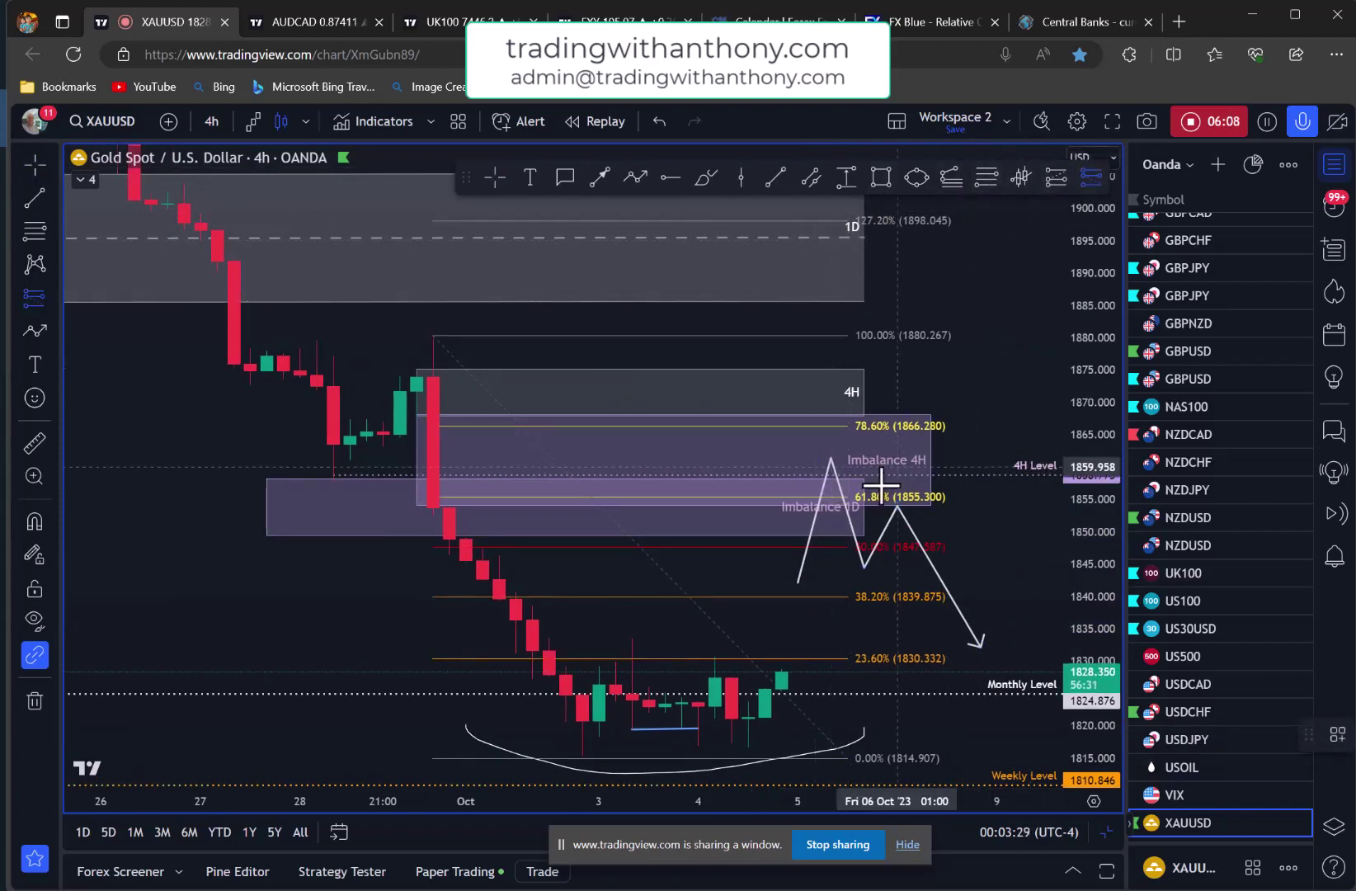
left_click(788, 487)
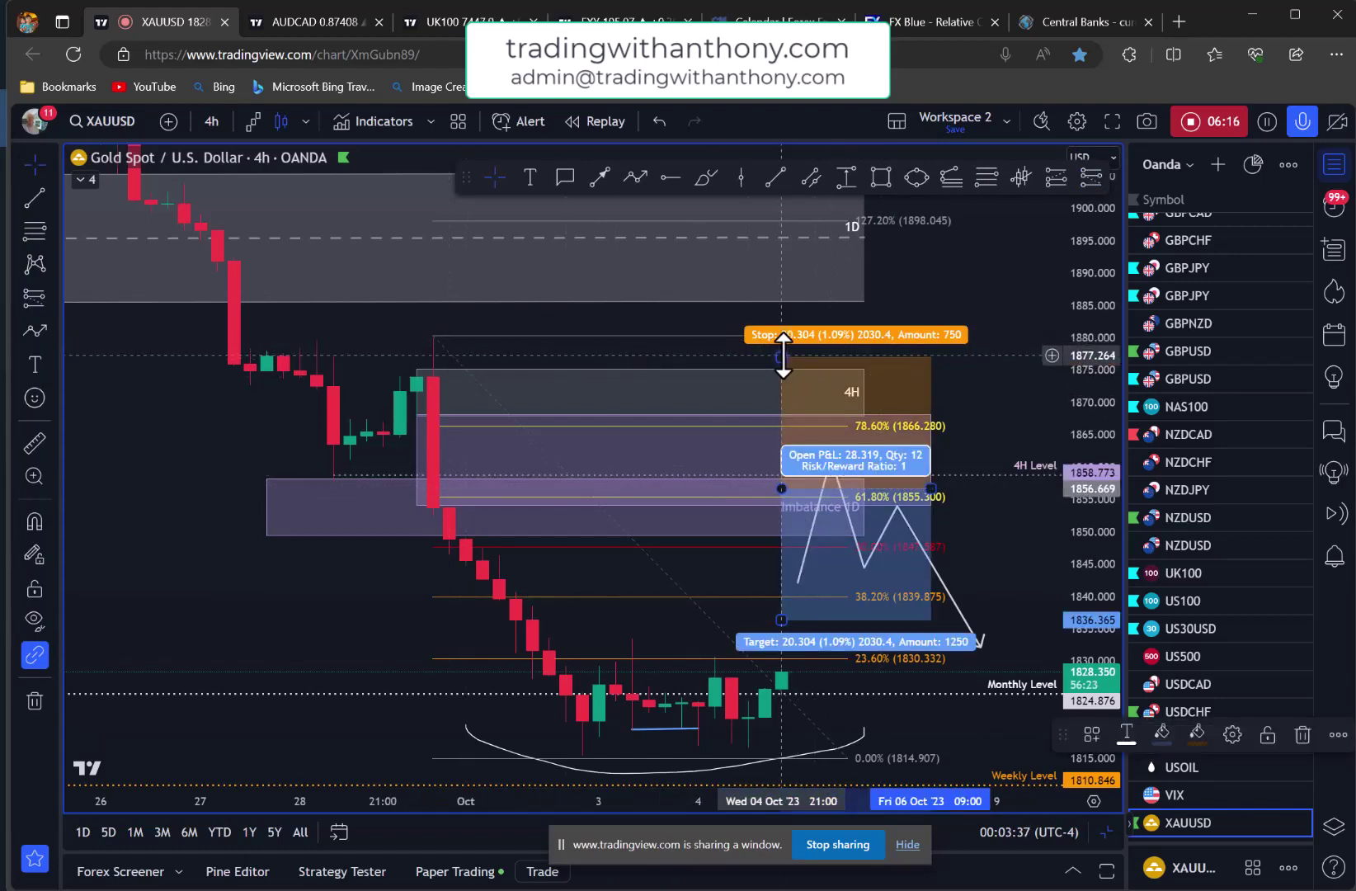
left_click_drag(779, 357, 776, 327)
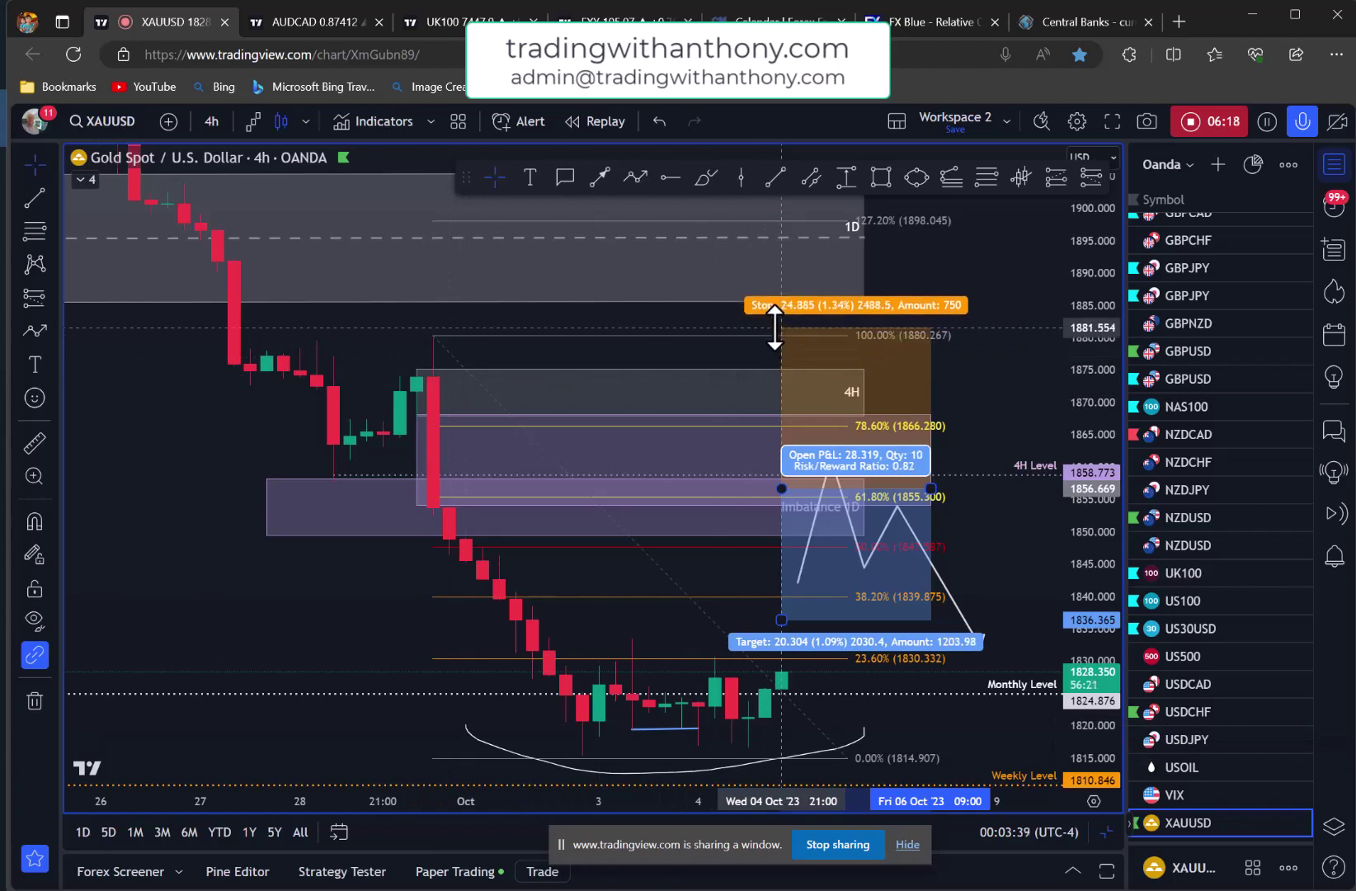
- Extend the short position's target below the −61.80% Fib level to a 3.87 risk/reward ratio and widen the box to 8 October
left_click_drag(781, 620, 777, 783)
left_click_drag(937, 671, 830, 452)
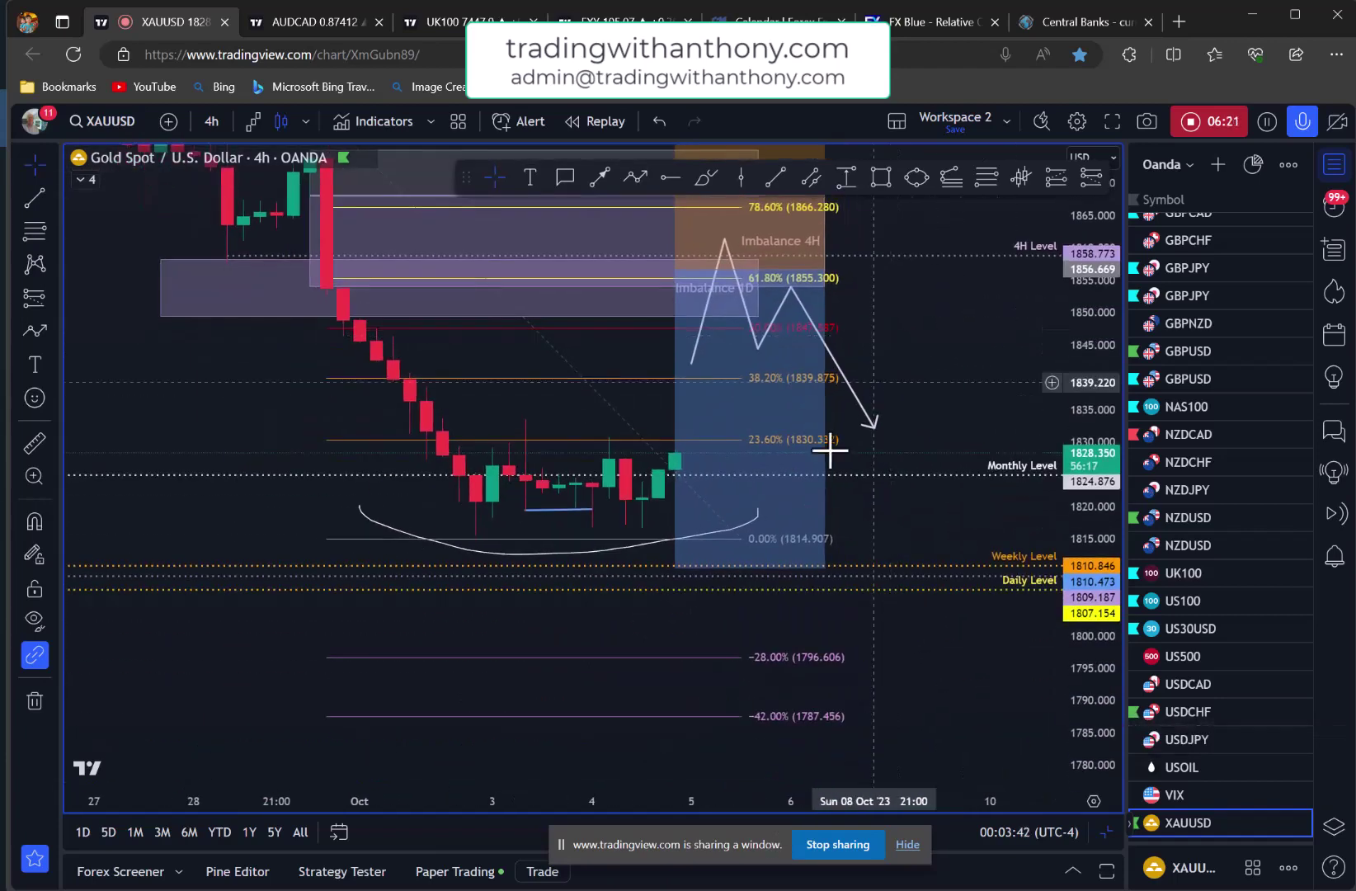
left_click_drag(680, 567, 680, 788)
left_click_drag(854, 759, 871, 655)
left_click_drag(693, 684, 694, 786)
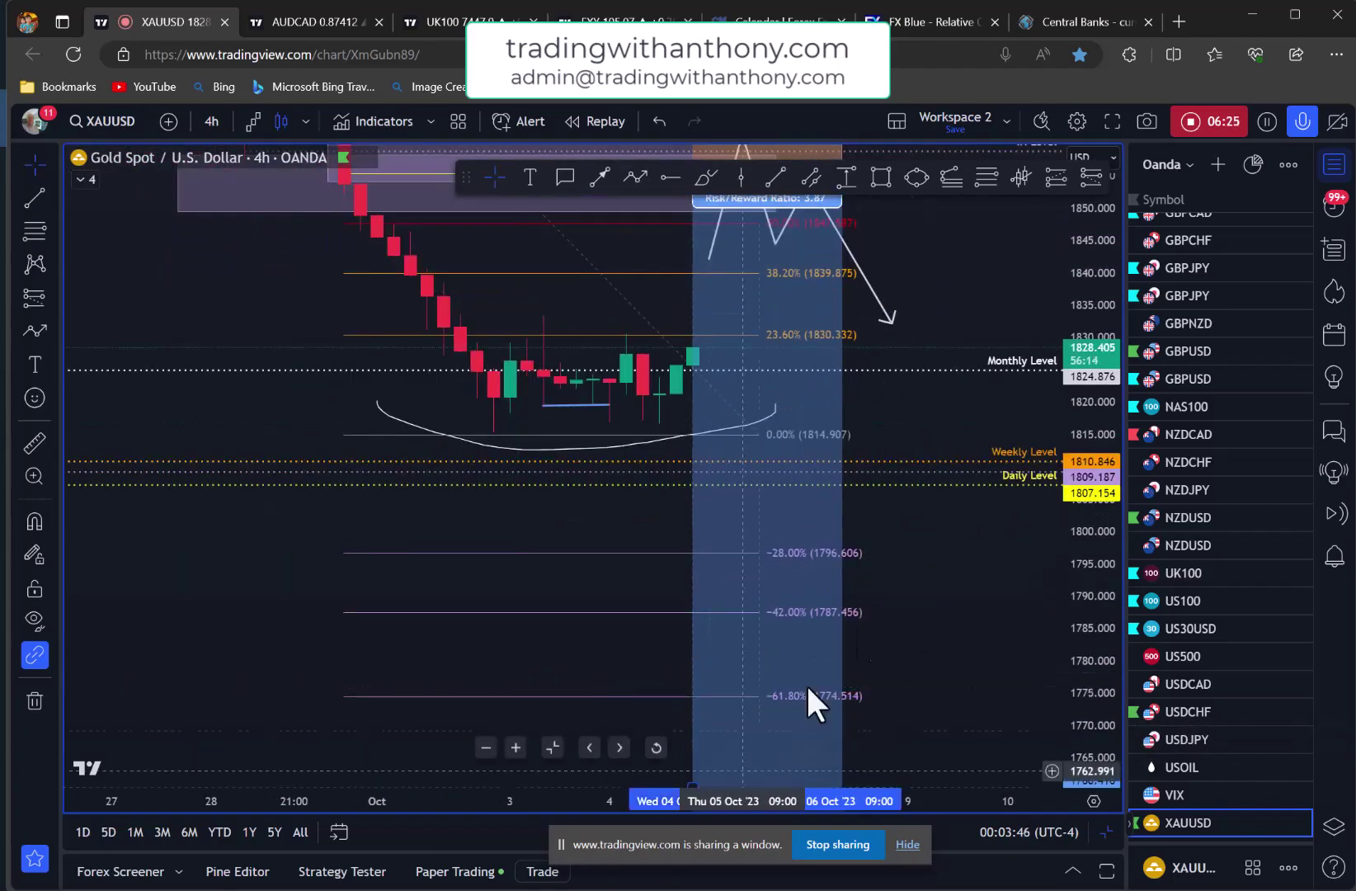
left_click_drag(960, 303, 902, 575)
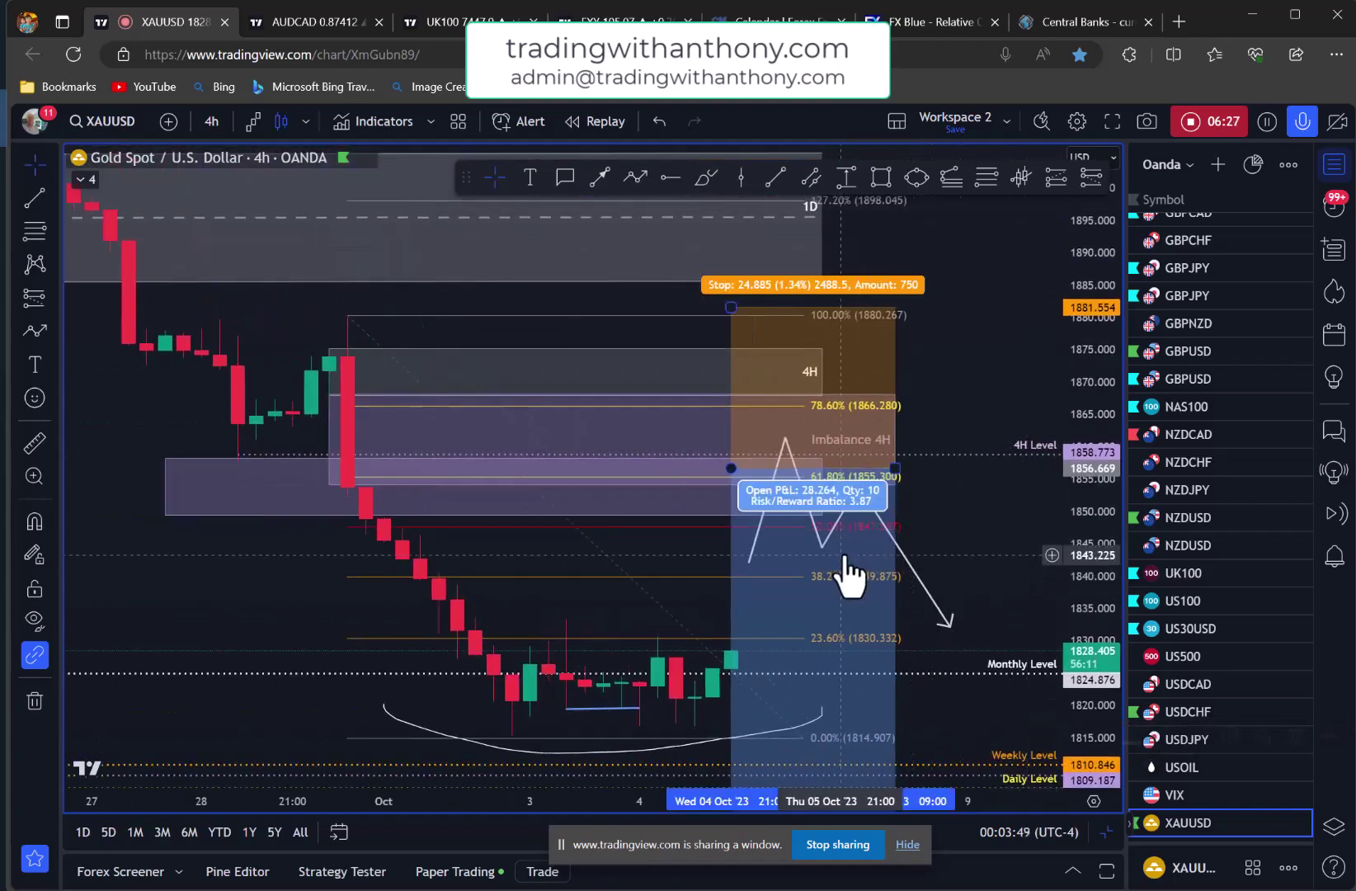
left_click_drag(896, 467, 956, 499)
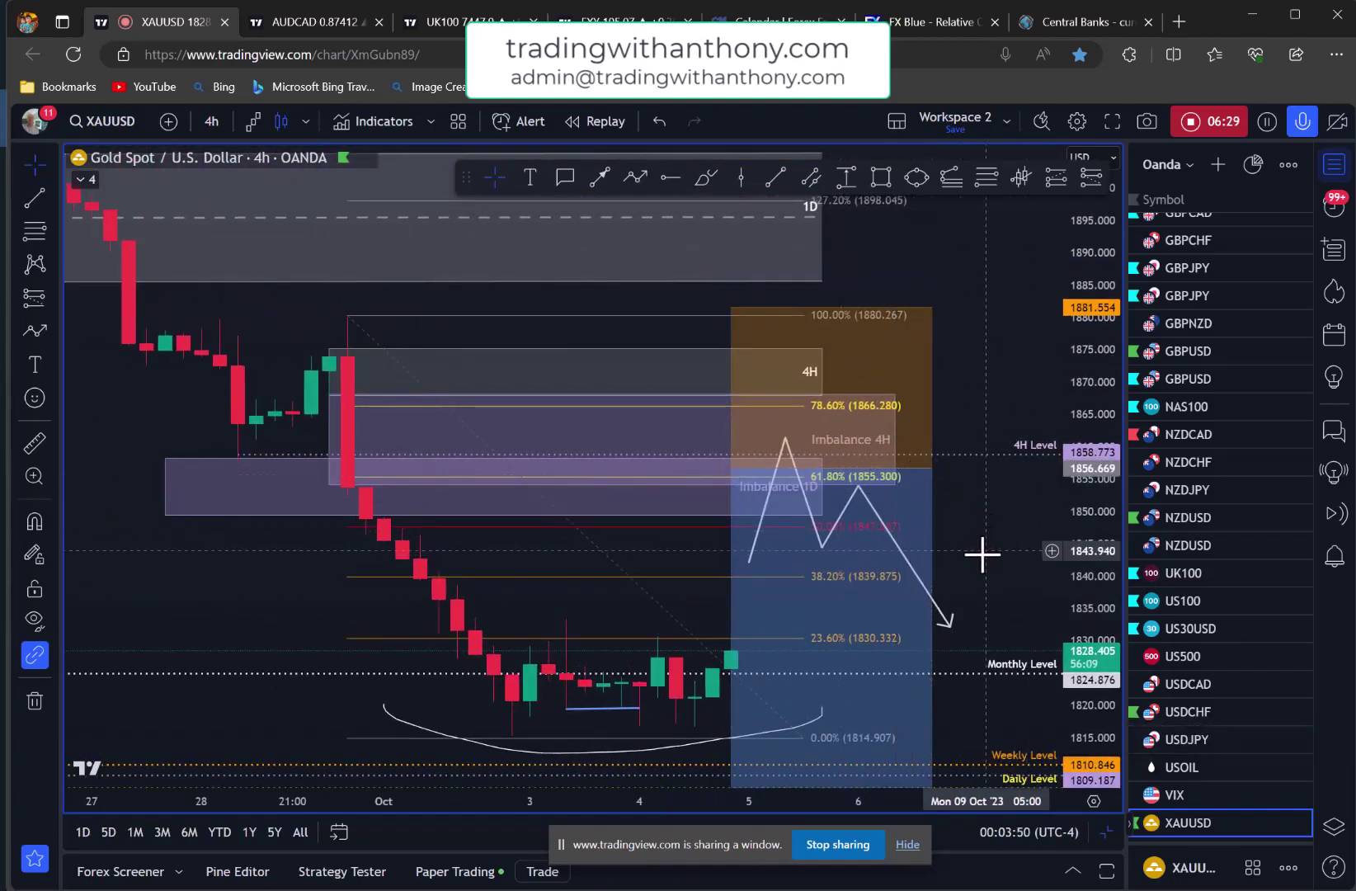
left_click_drag(982, 554, 931, 558)
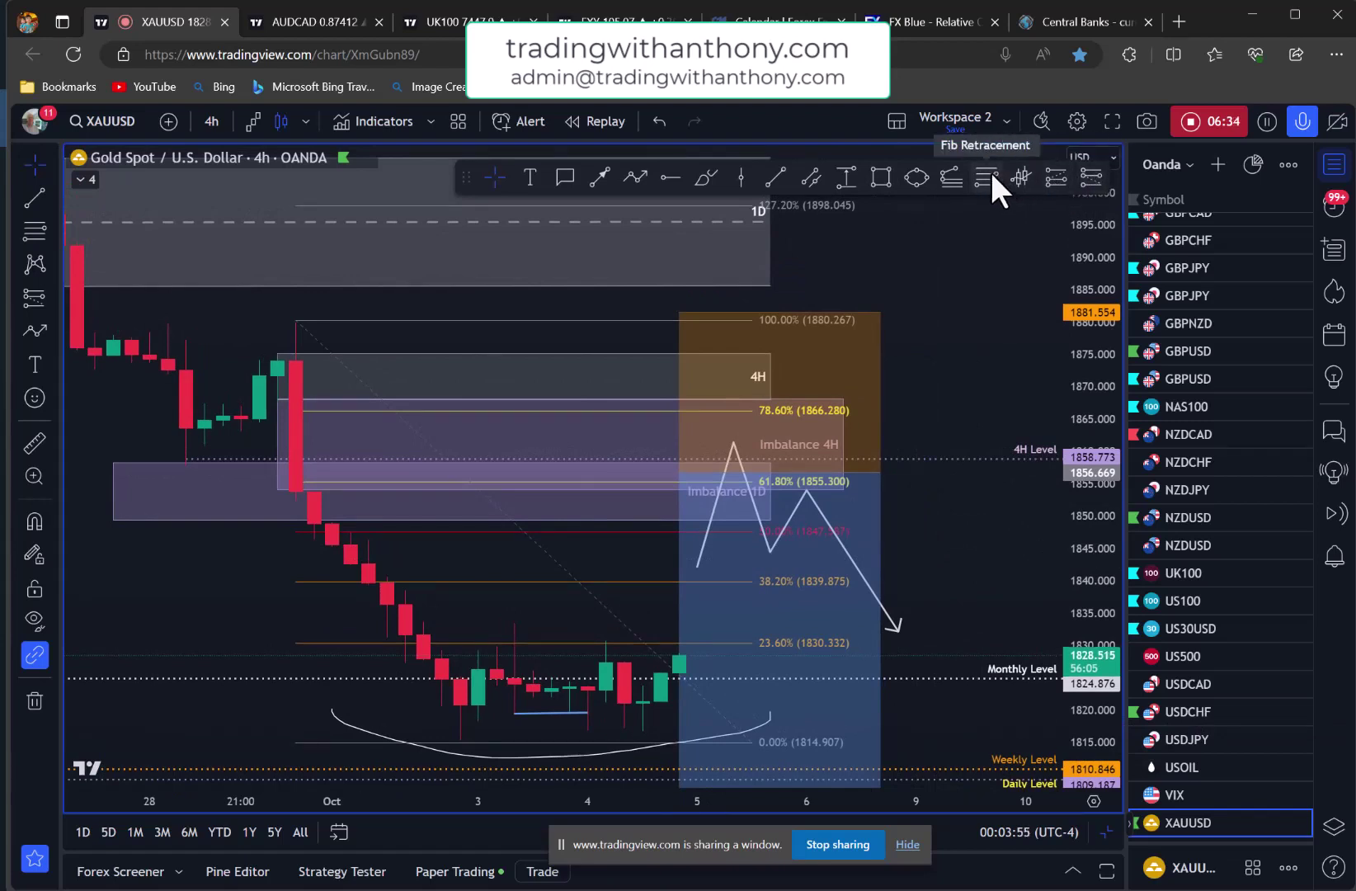
- Draw a Trend-Based Fib Extension across the short position with level 0 at the entry, -1 at the stop and 1 at about 1831.4
left_click(951, 176)
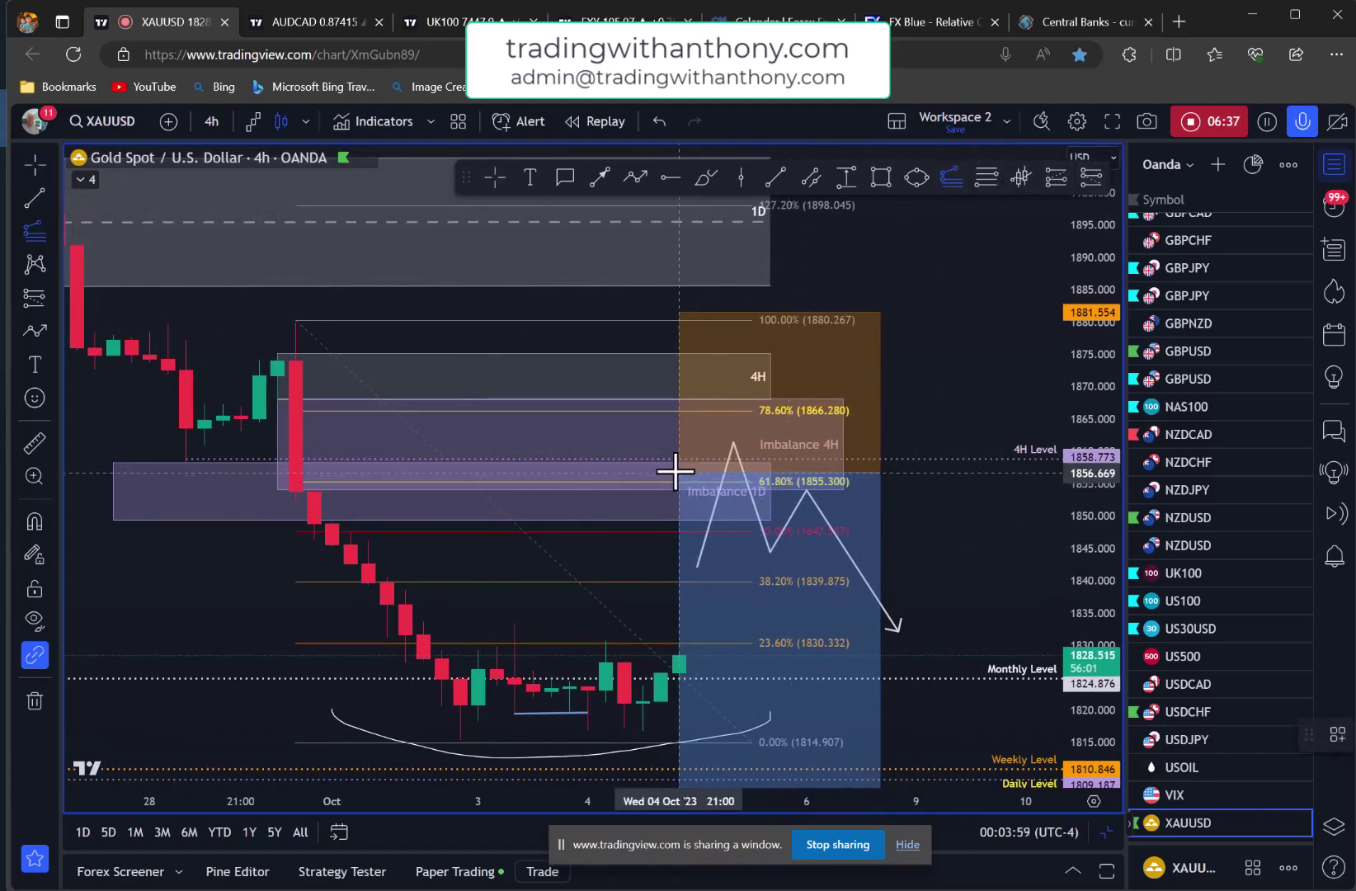
left_click_drag(677, 514, 877, 484)
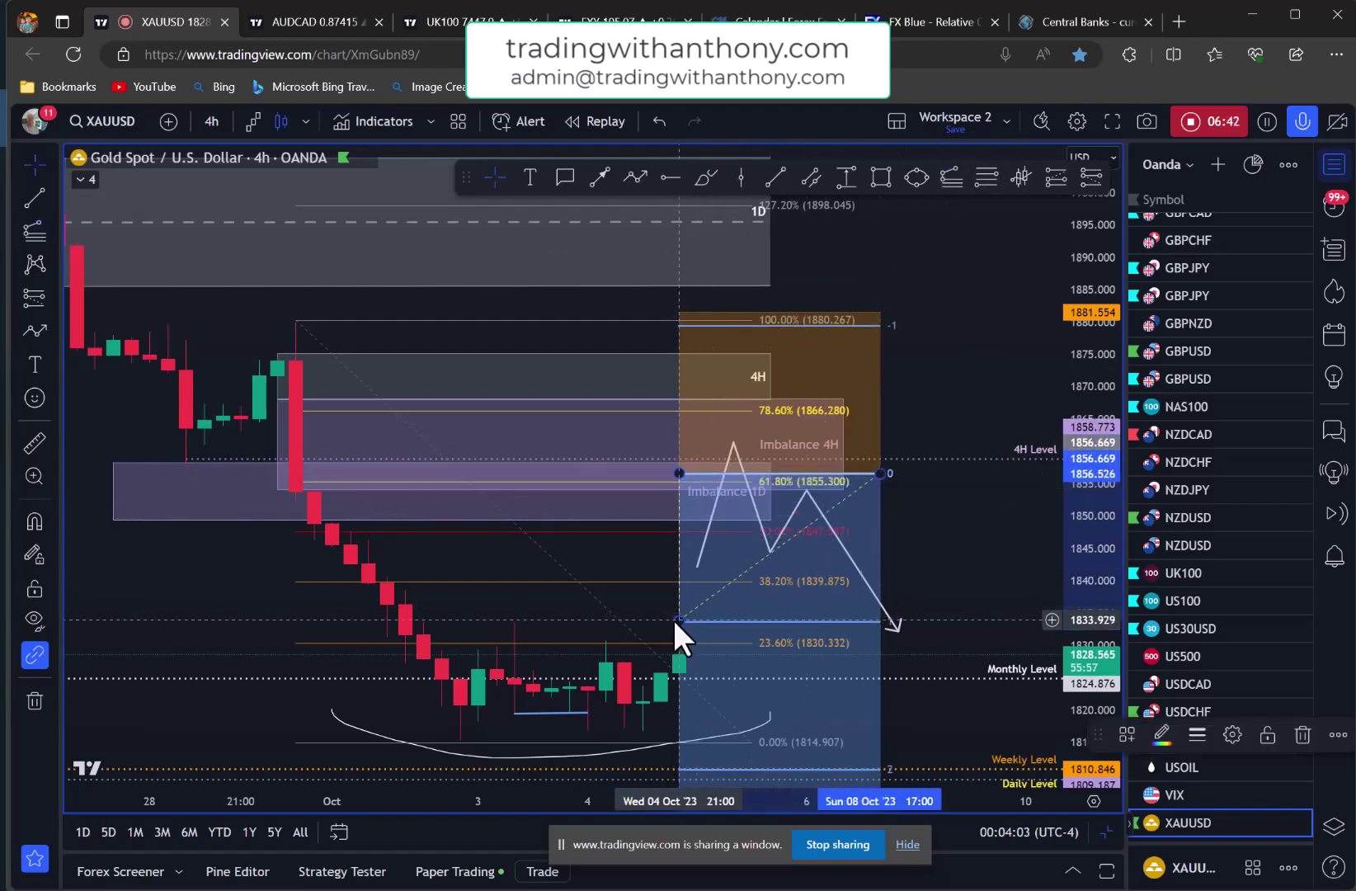
left_click_drag(675, 620, 684, 636)
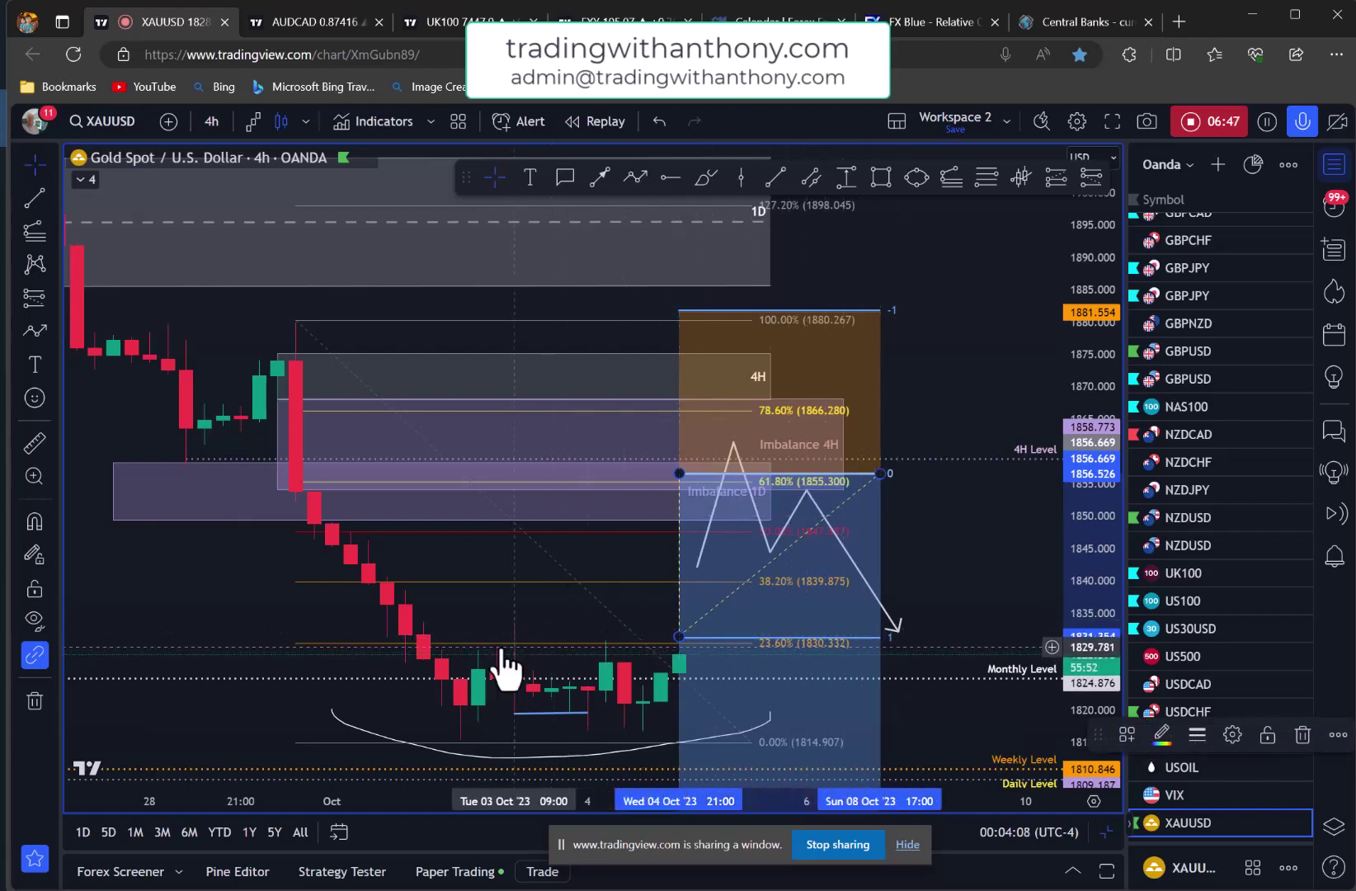
left_click(969, 528)
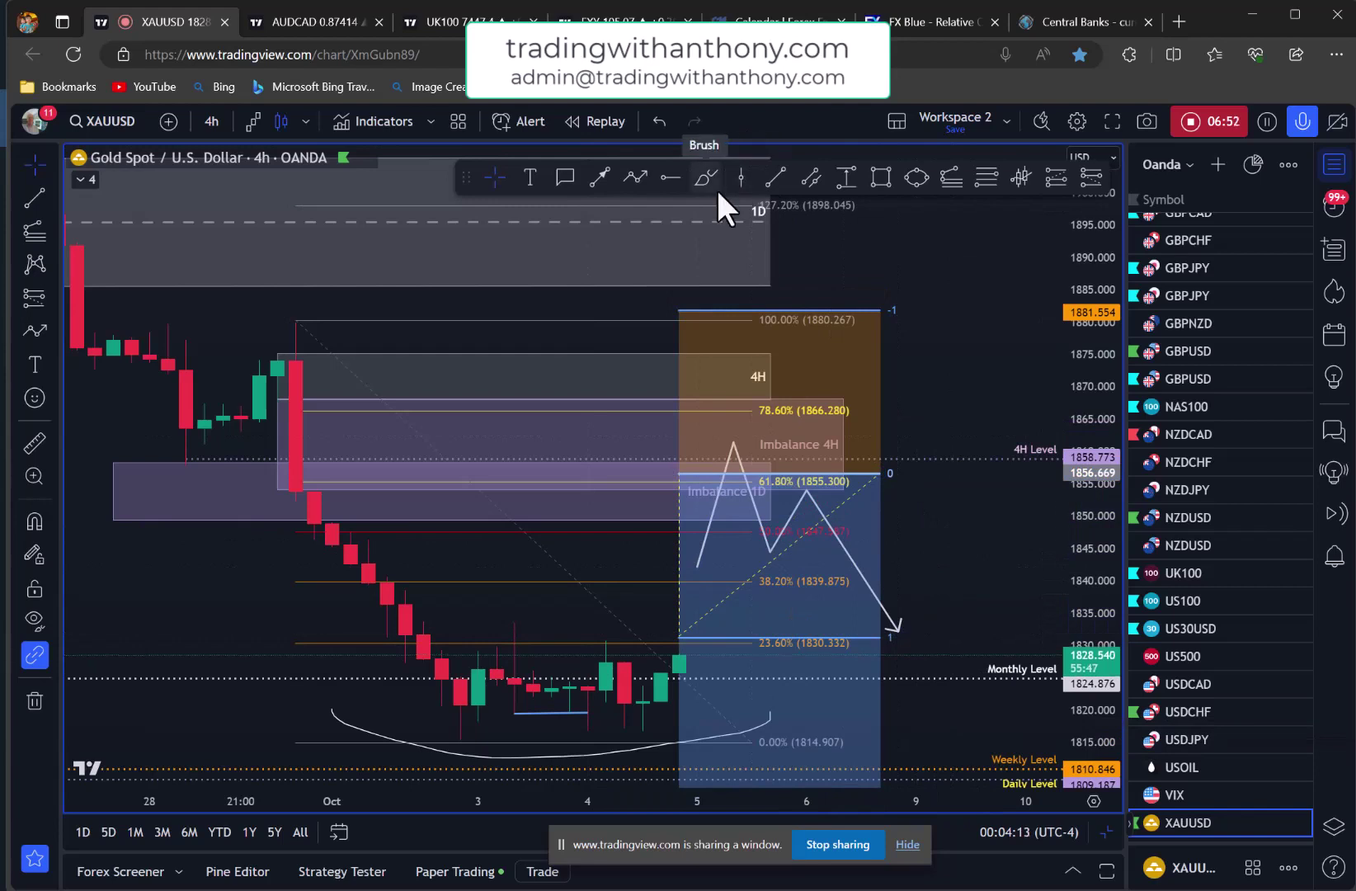
- Place a Horizontal Ray at about 1831.5 from 4 October 21:00 and apply a saved template labelled T1 2/3
left_click(670, 177)
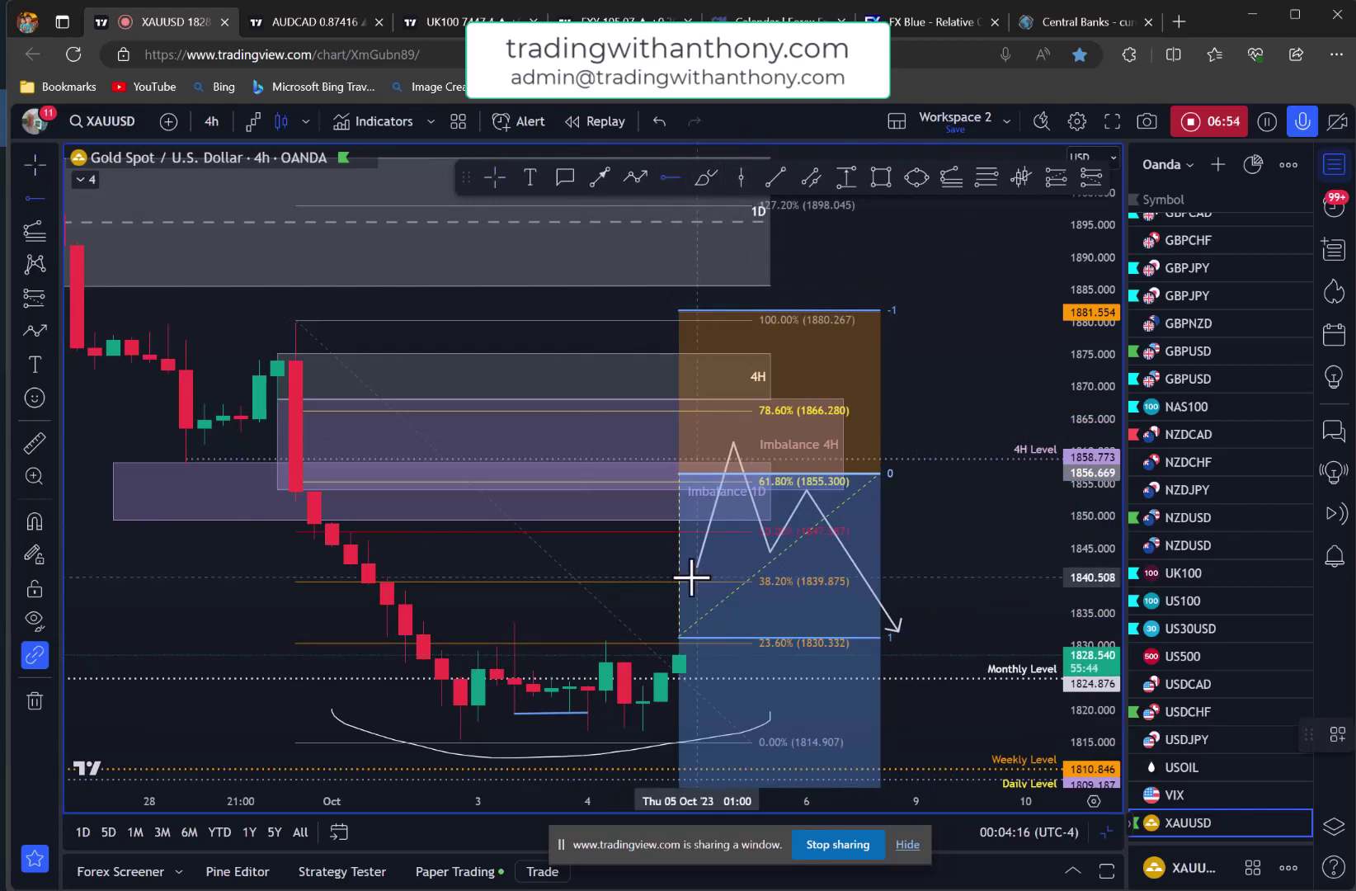
left_click(681, 636)
double_click(681, 636)
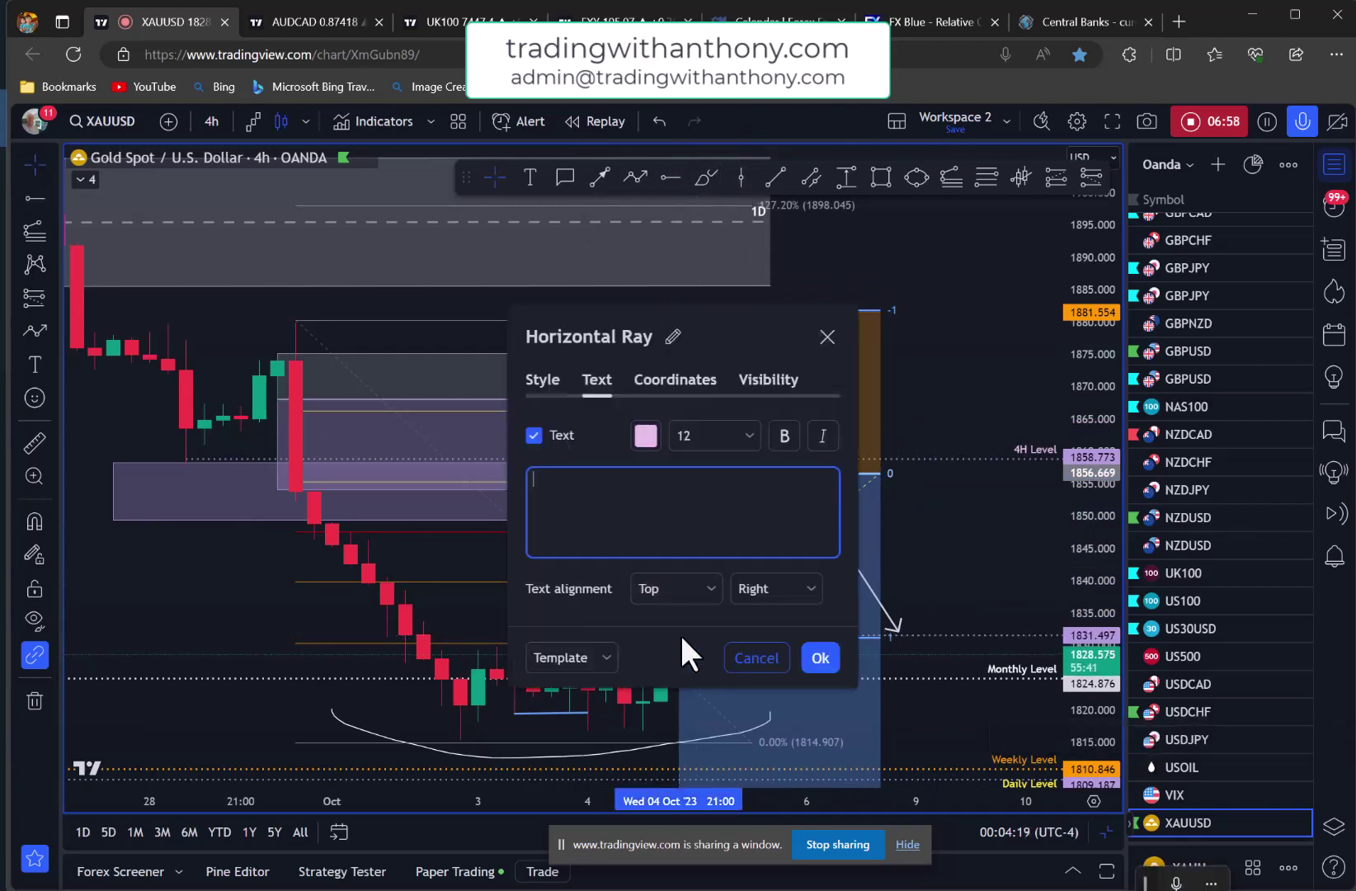
left_click(516, 656)
left_click(553, 742)
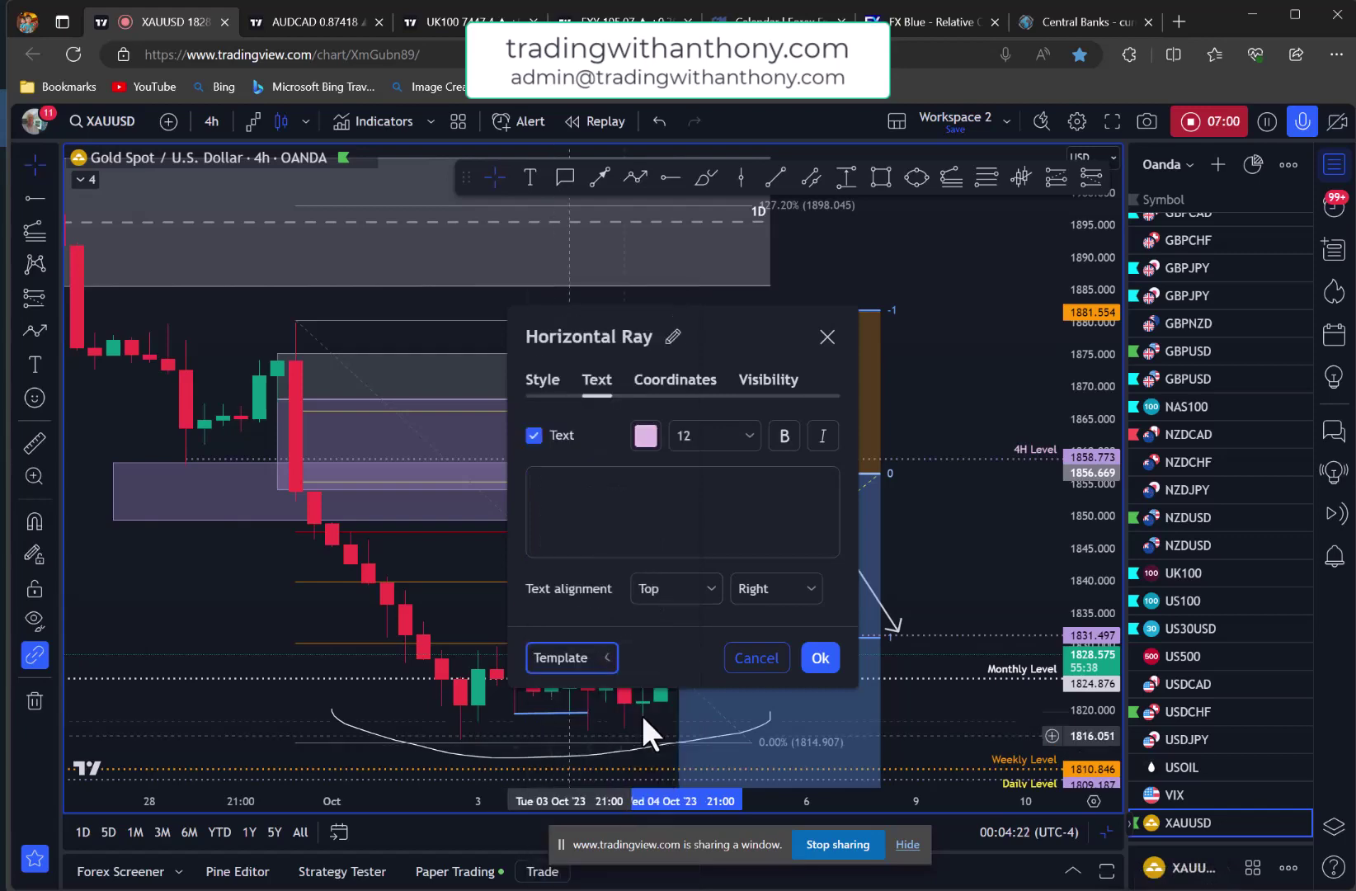
left_click(816, 656)
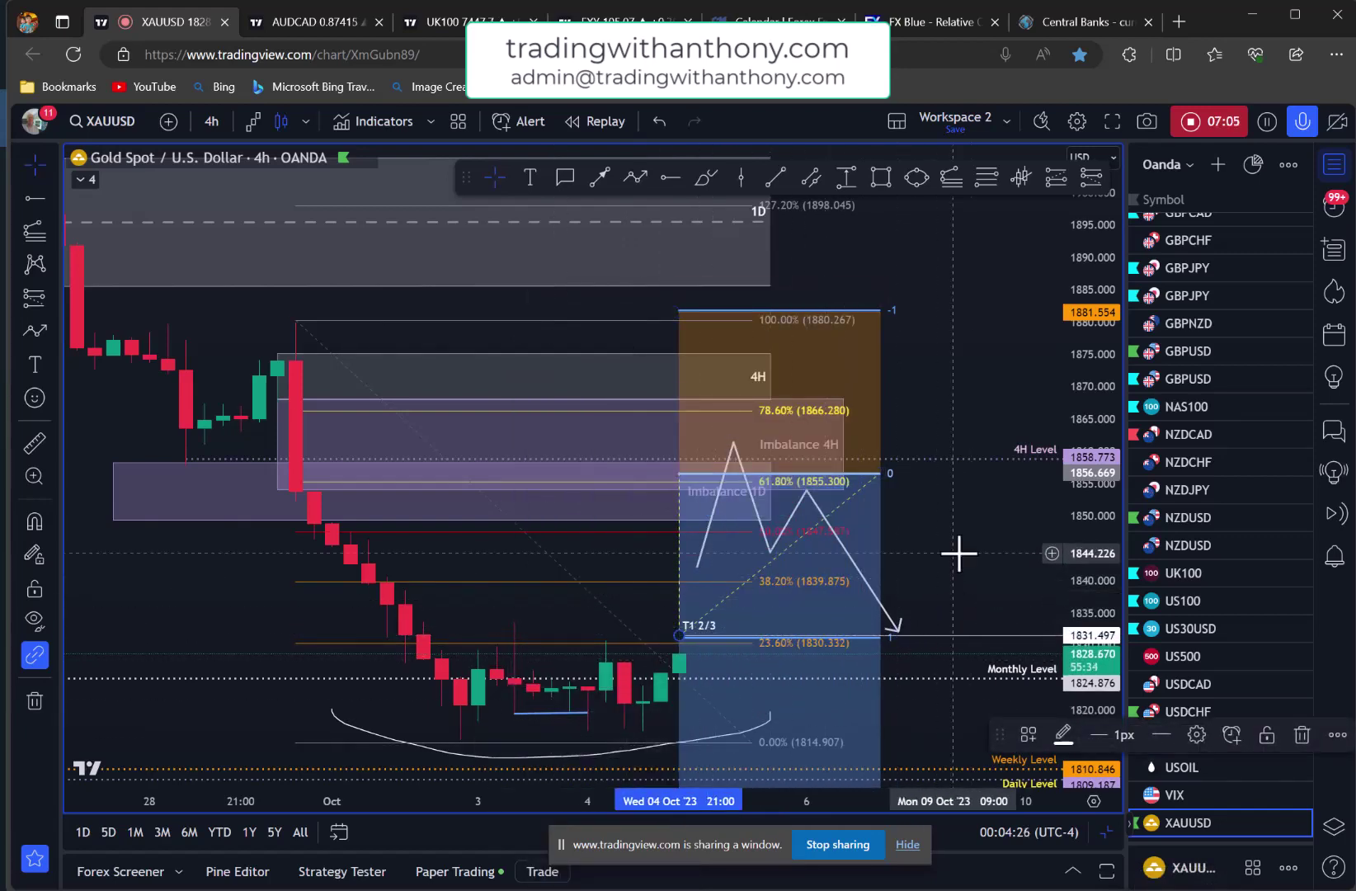
- Examine the short setup against the 4H and imbalance zones, the Fib levels and the preceding sell-off
left_click_drag(959, 549, 966, 500)
scroll(1017, 493, "down", 1)
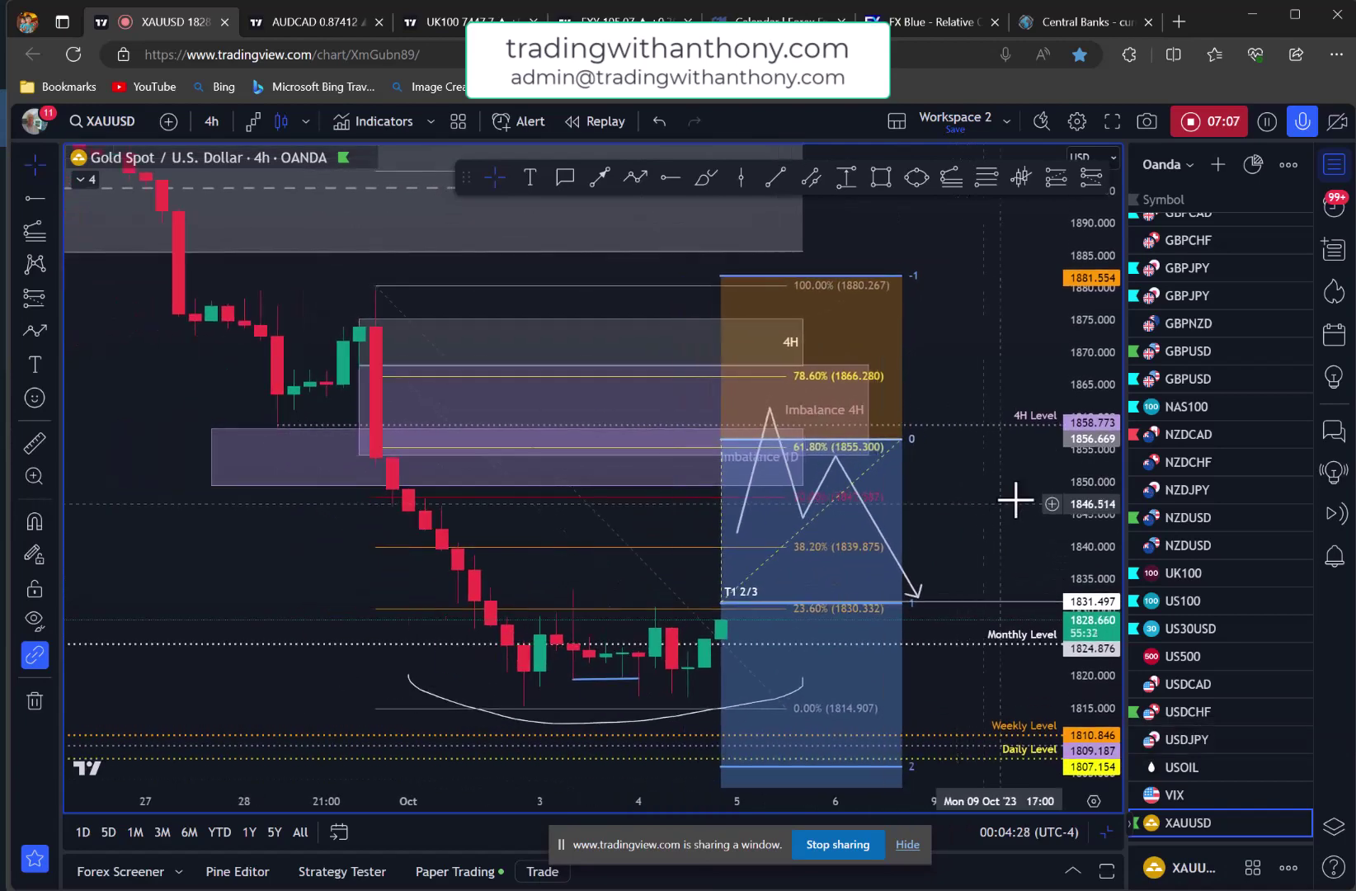
left_click_drag(1100, 404, 1102, 466)
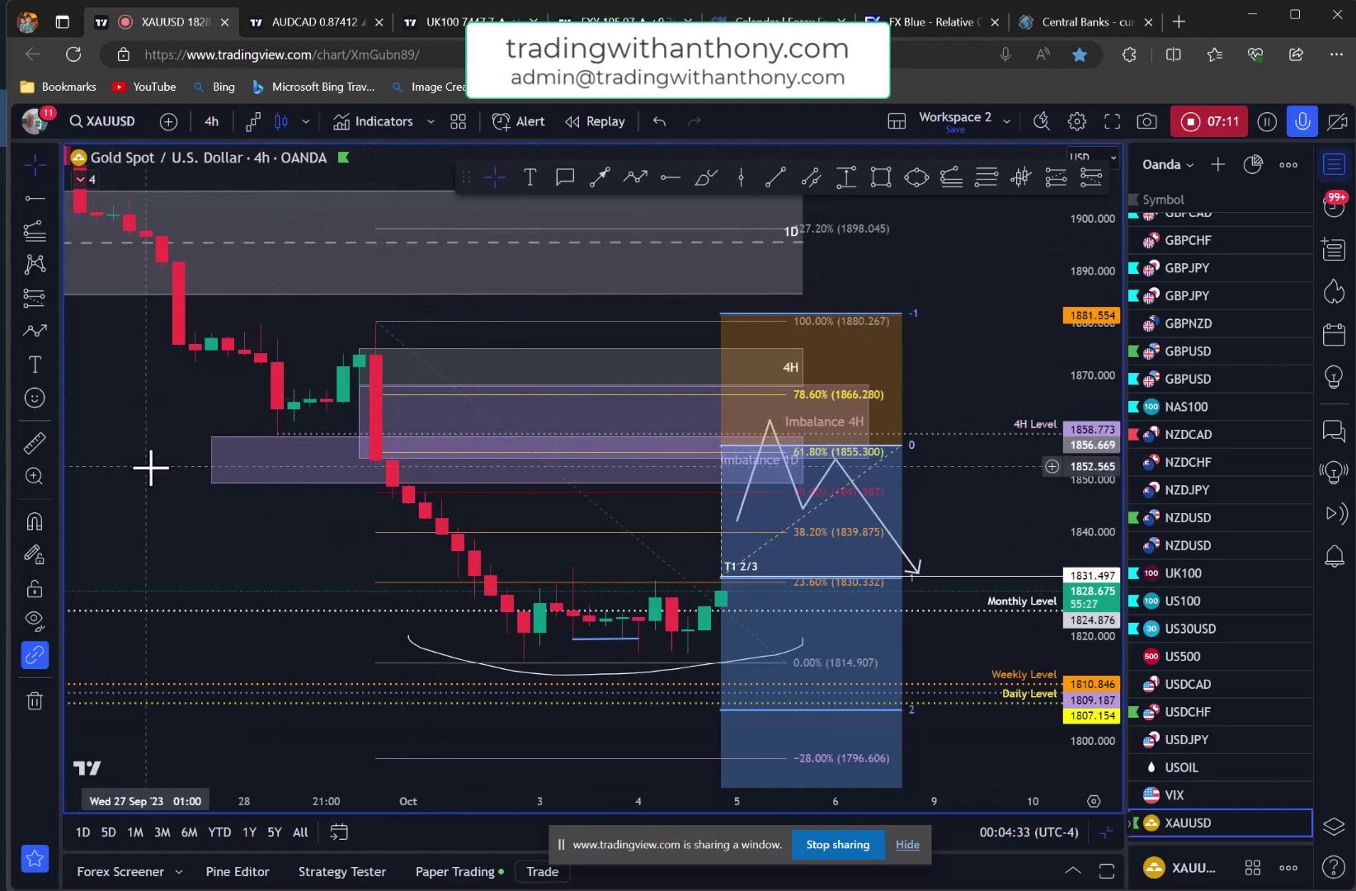
scroll(190, 478, "down", 3)
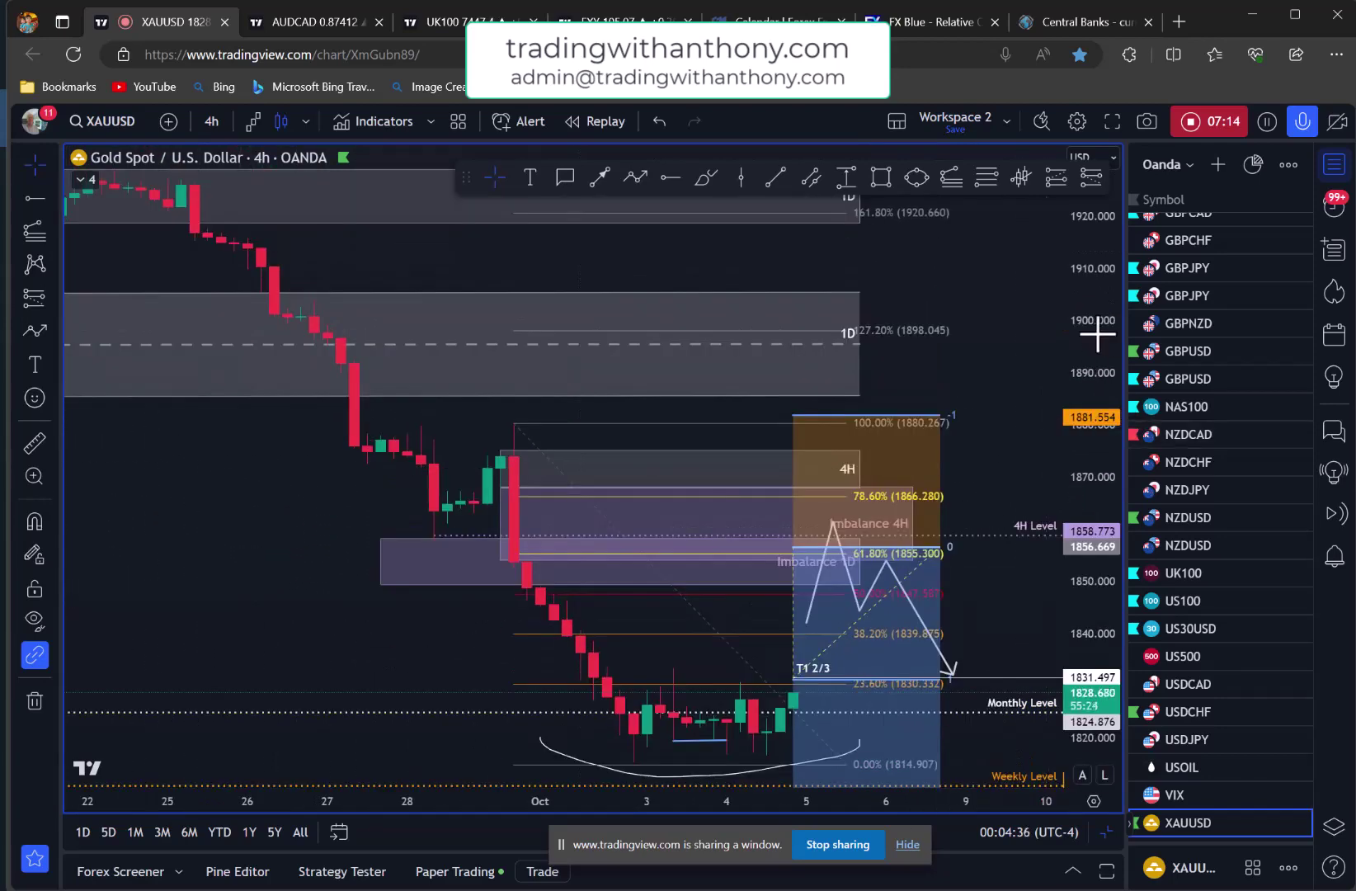
scroll(412, 556, "down", 2)
left_click_drag(202, 521, 272, 533)
scroll(289, 535, "up", 4)
left_click_drag(1090, 571, 1141, 389)
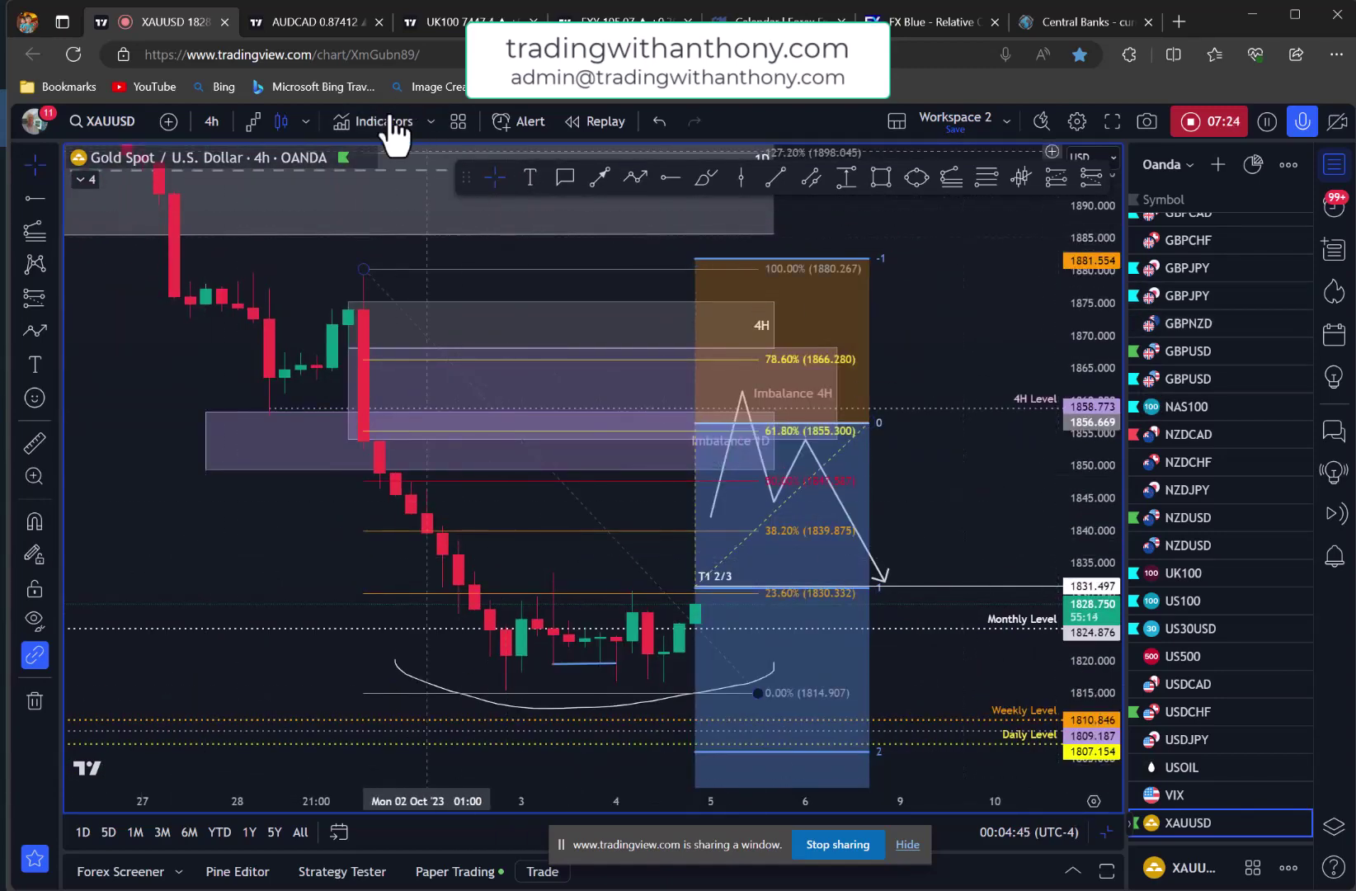
scroll(747, 470, "up", 1)
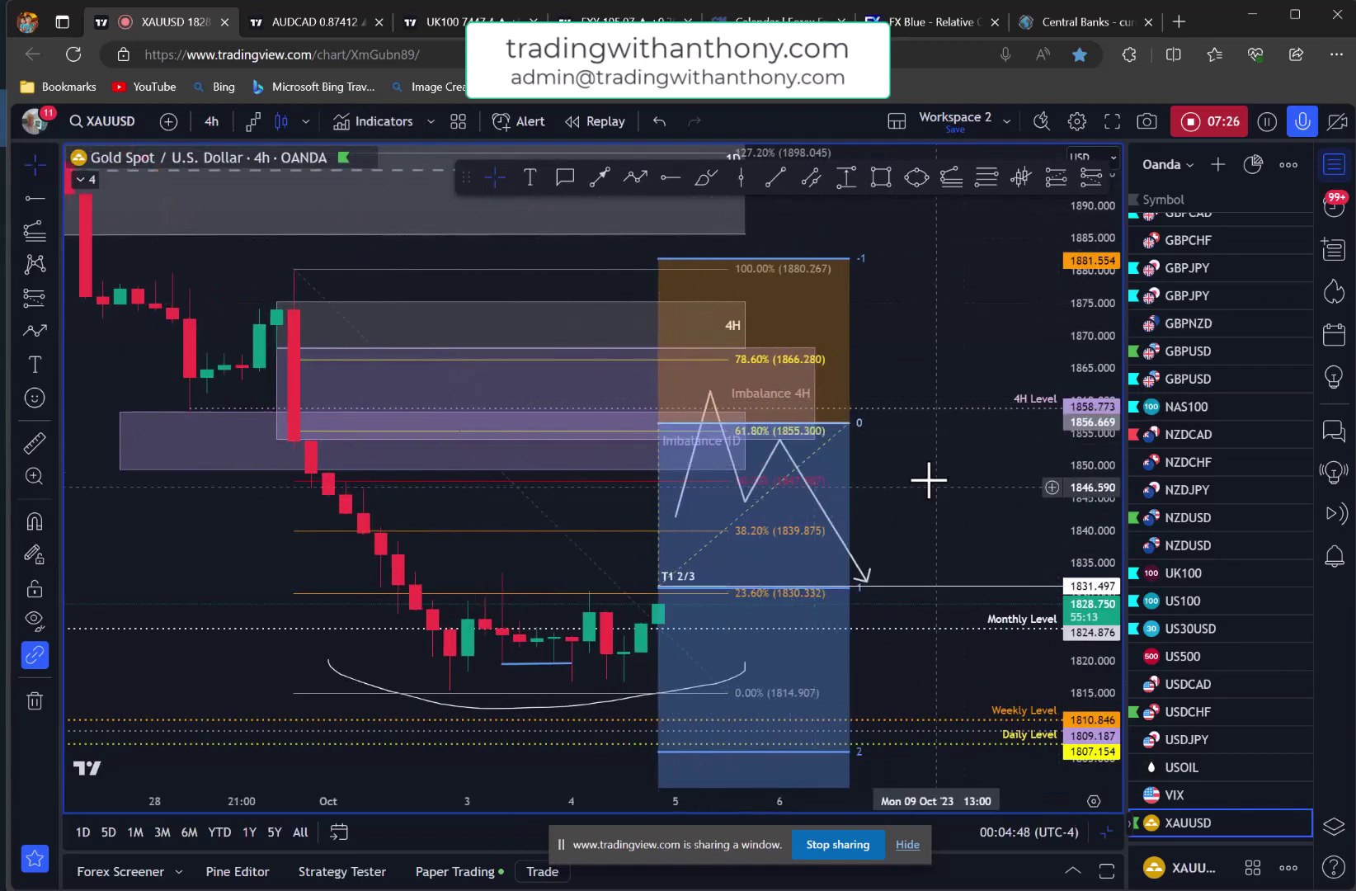
left_click_drag(941, 476, 1012, 473)
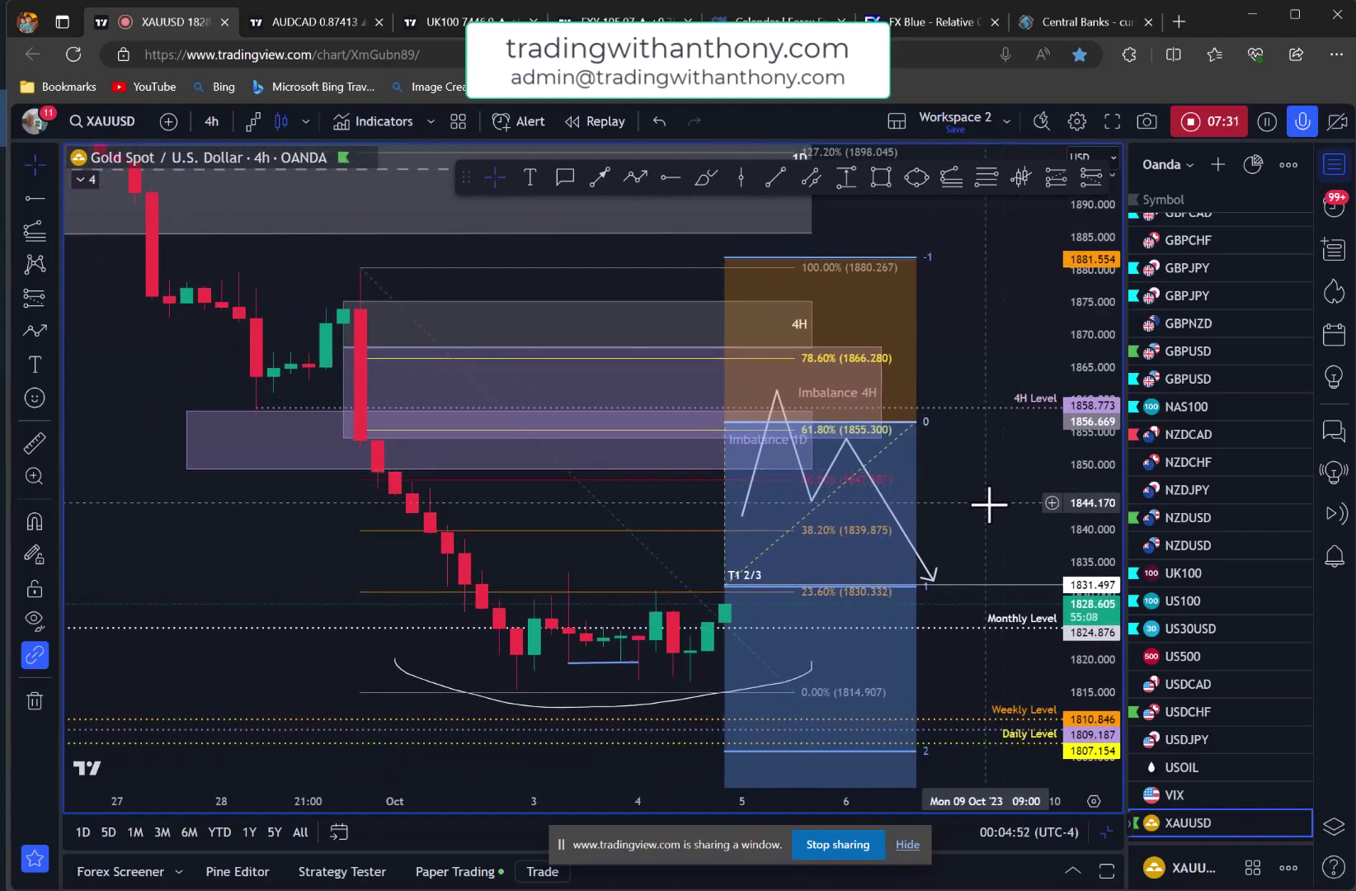
left_click_drag(1002, 479, 1000, 480)
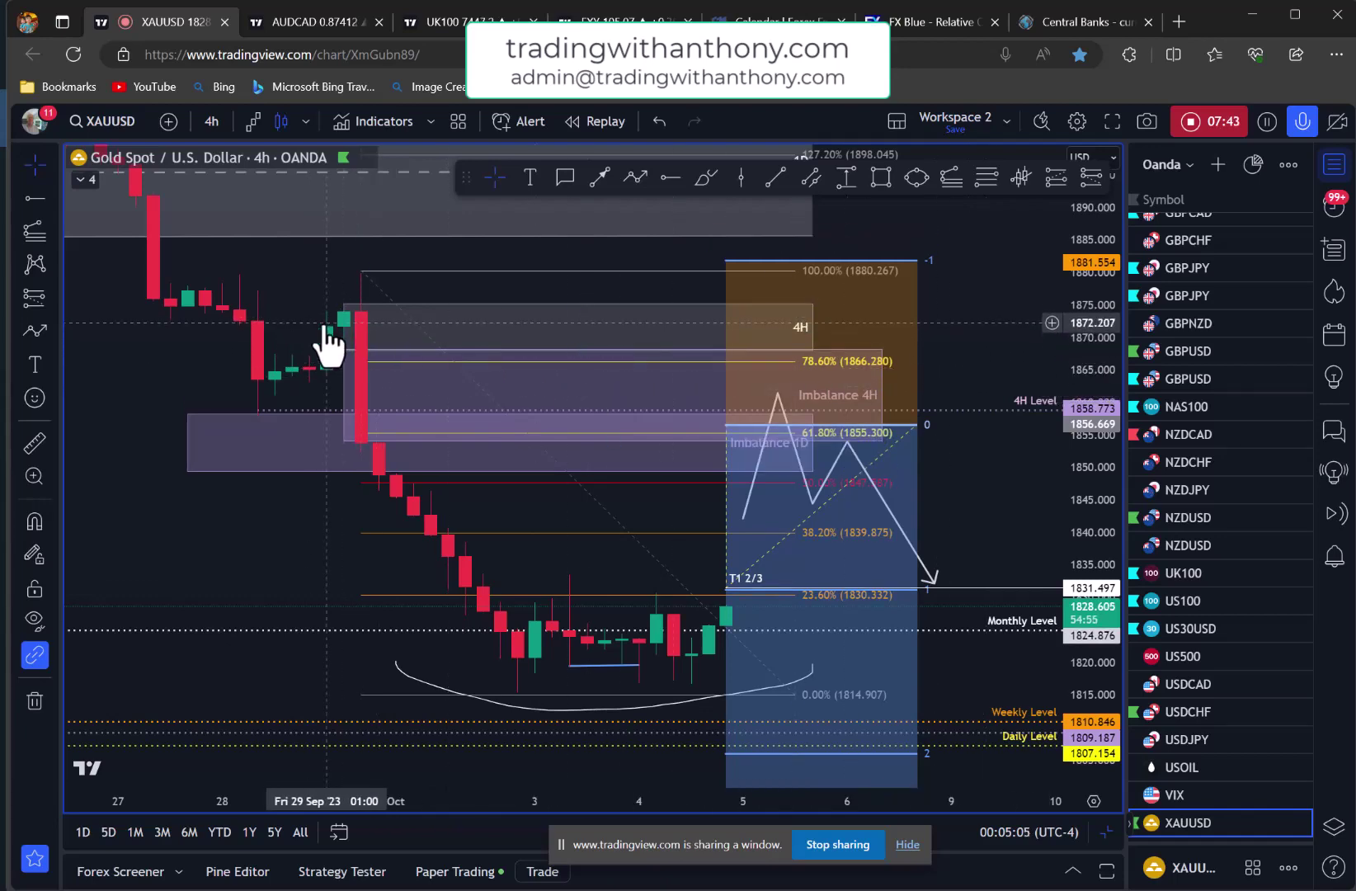
left_click_drag(975, 480, 985, 480)
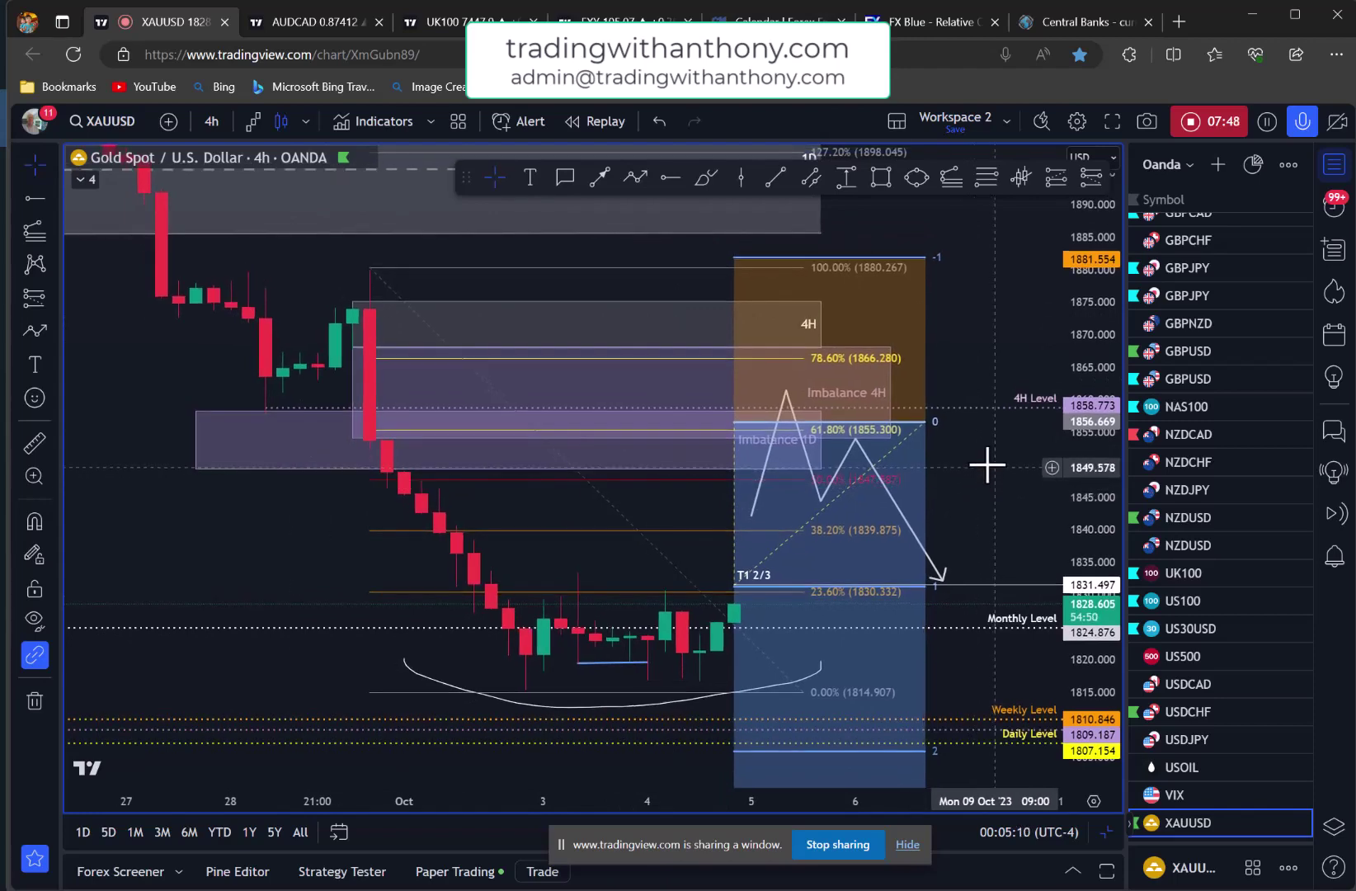
- Sketch a Brush arrow from the Imbalance 4H zone up to about 1907, then circle the 1D zone near 1898 and mark above it
scroll(987, 487, "down", 4)
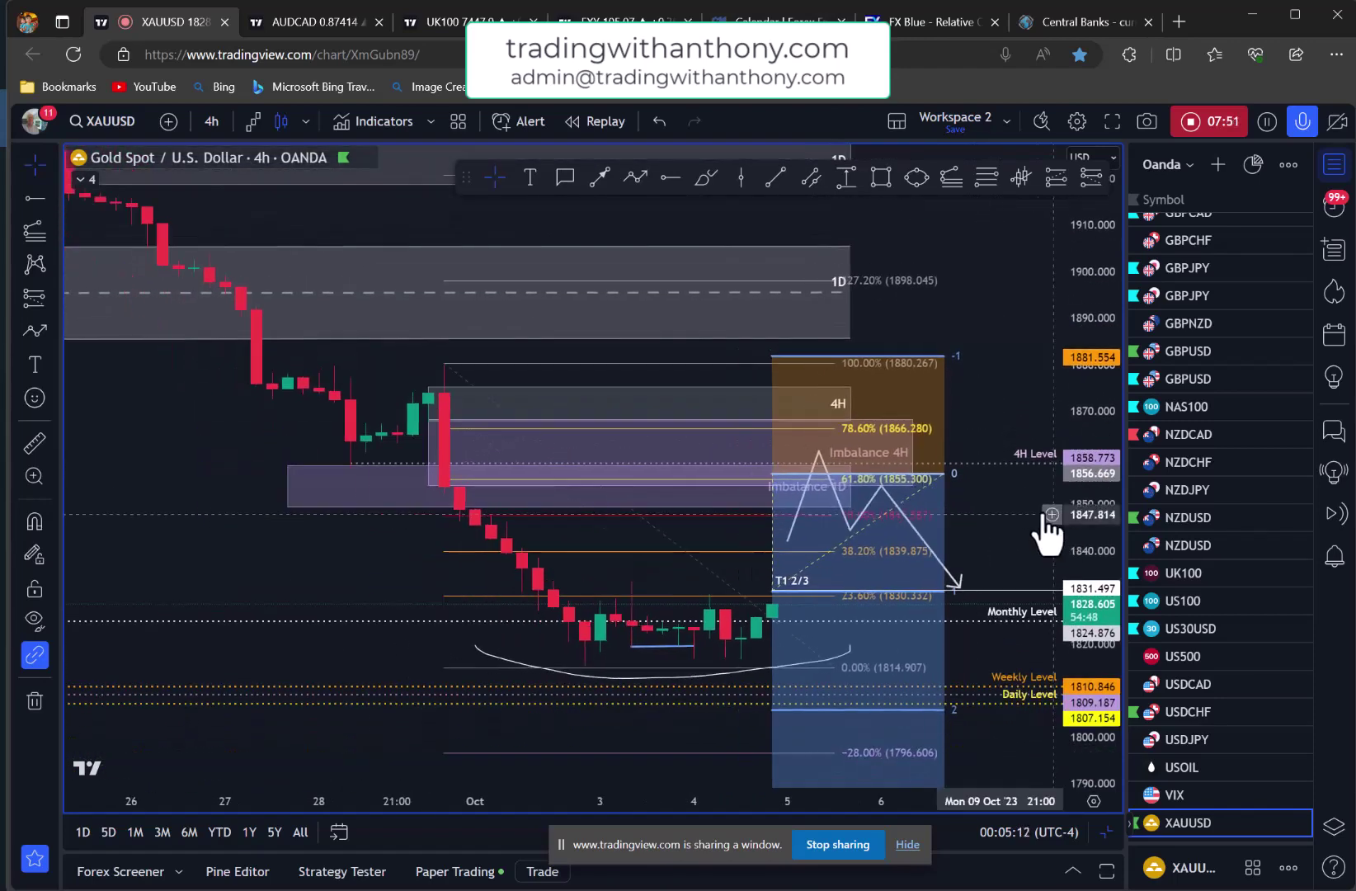
left_click_drag(989, 351, 927, 430)
left_click(706, 177)
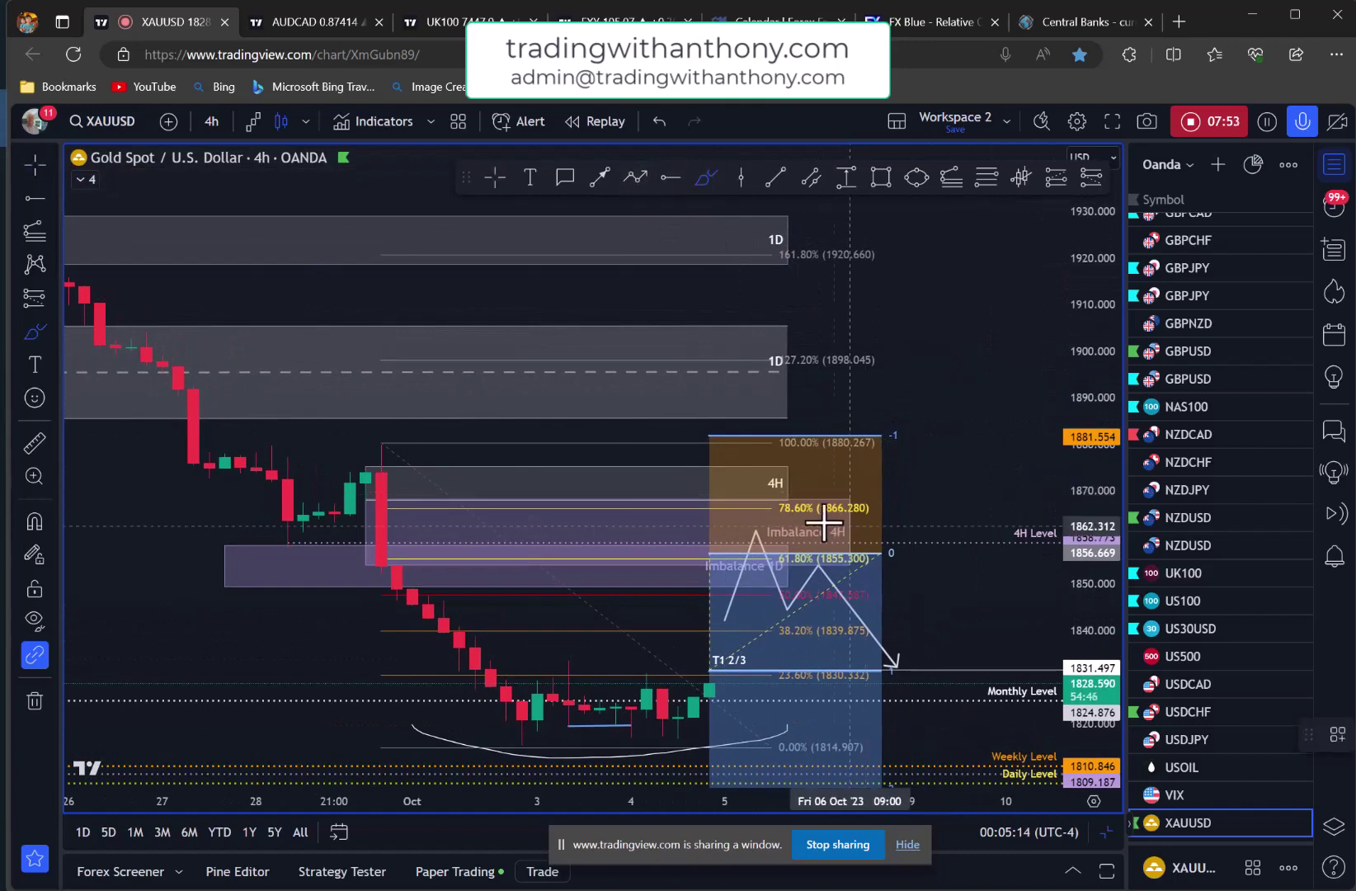
mouse_move(790, 530)
left_mouse_down()
mouse_move(912, 338)
mouse_move(881, 351)
left_mouse_up()
left_click_drag(928, 322, 944, 381)
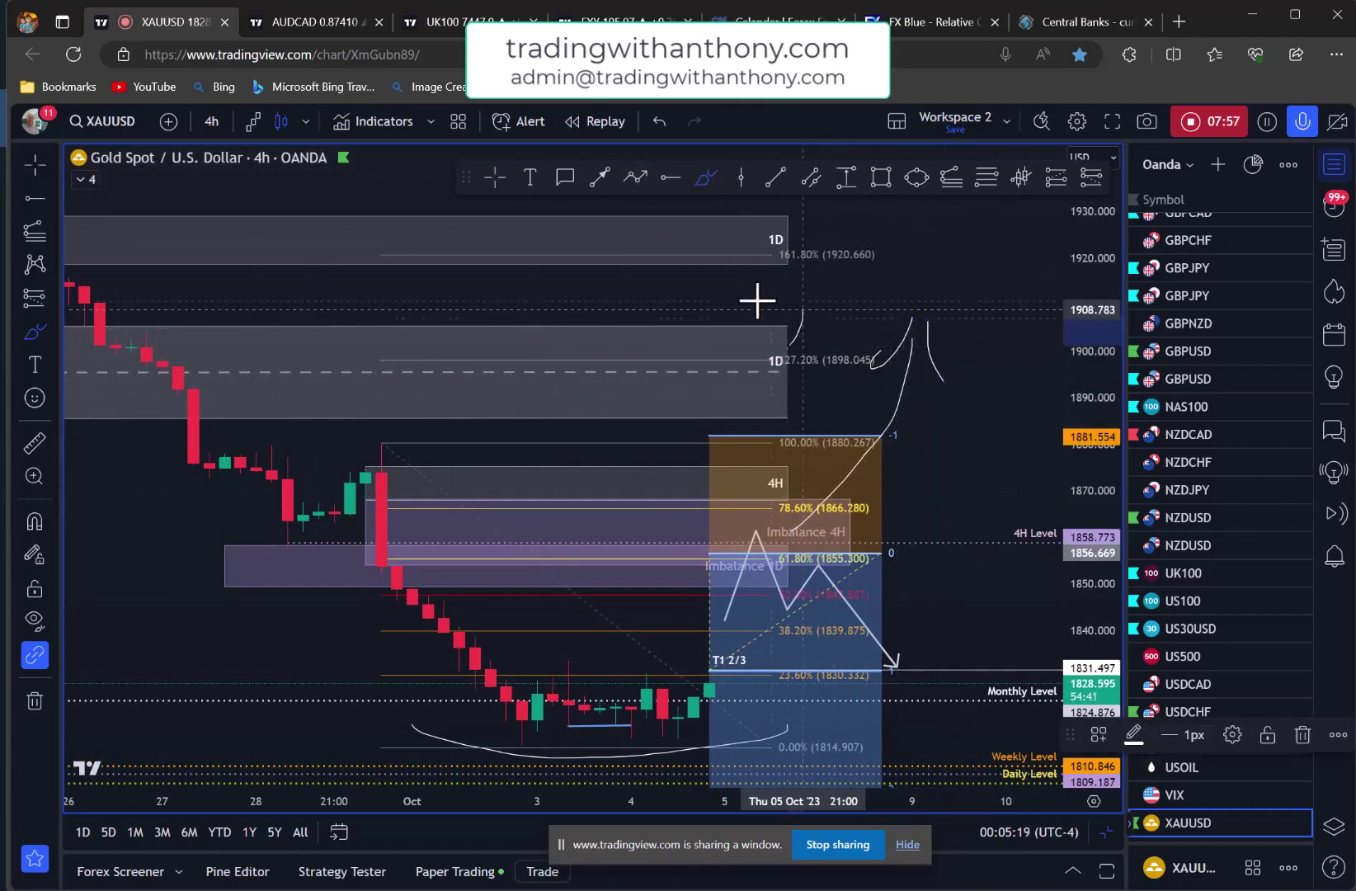
mouse_move(755, 301)
left_mouse_down()
mouse_move(817, 321)
mouse_move(791, 345)
left_mouse_up()
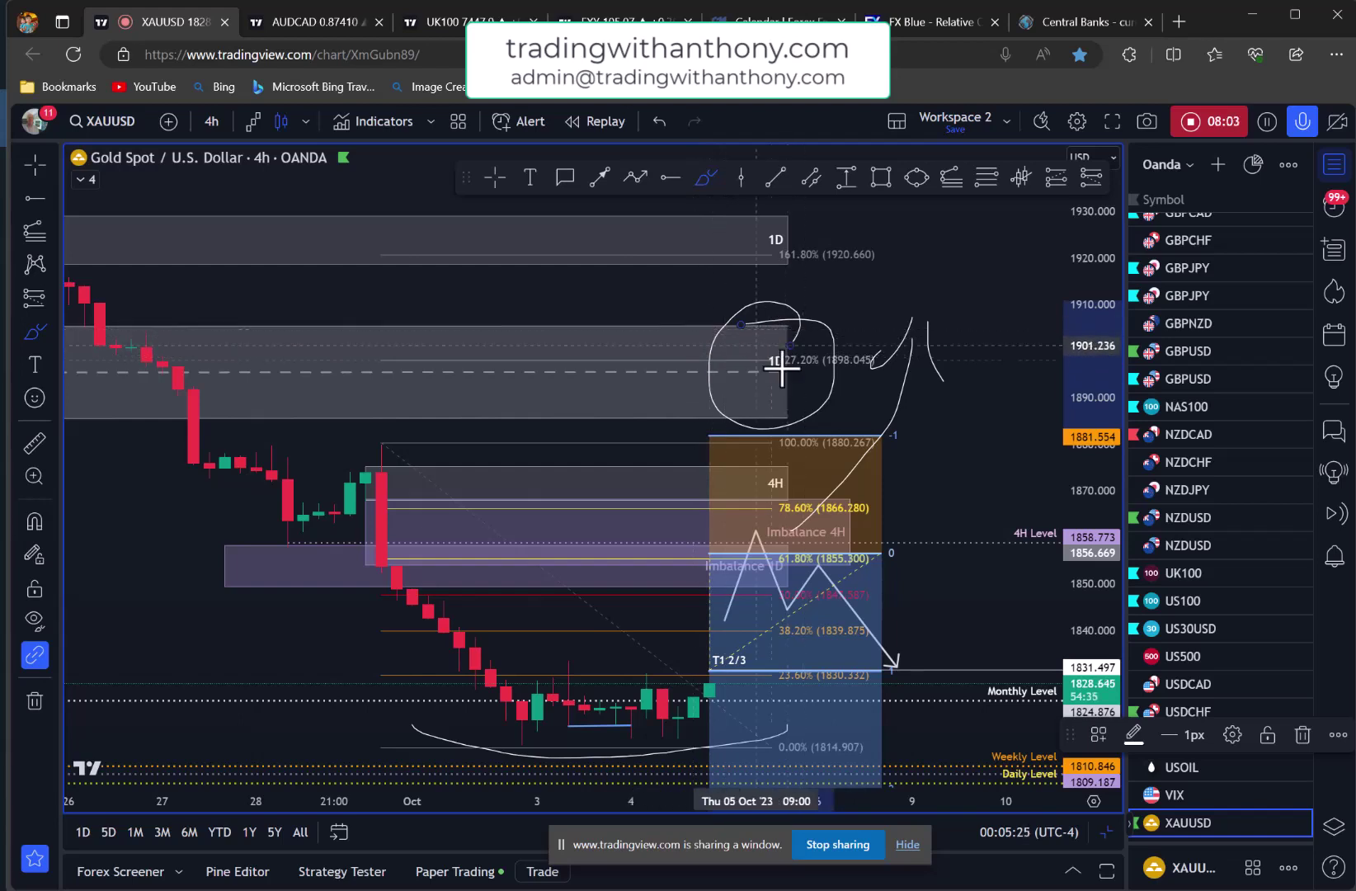
mouse_move(667, 308)
left_mouse_down()
mouse_move(771, 302)
mouse_move(756, 298)
left_mouse_up()
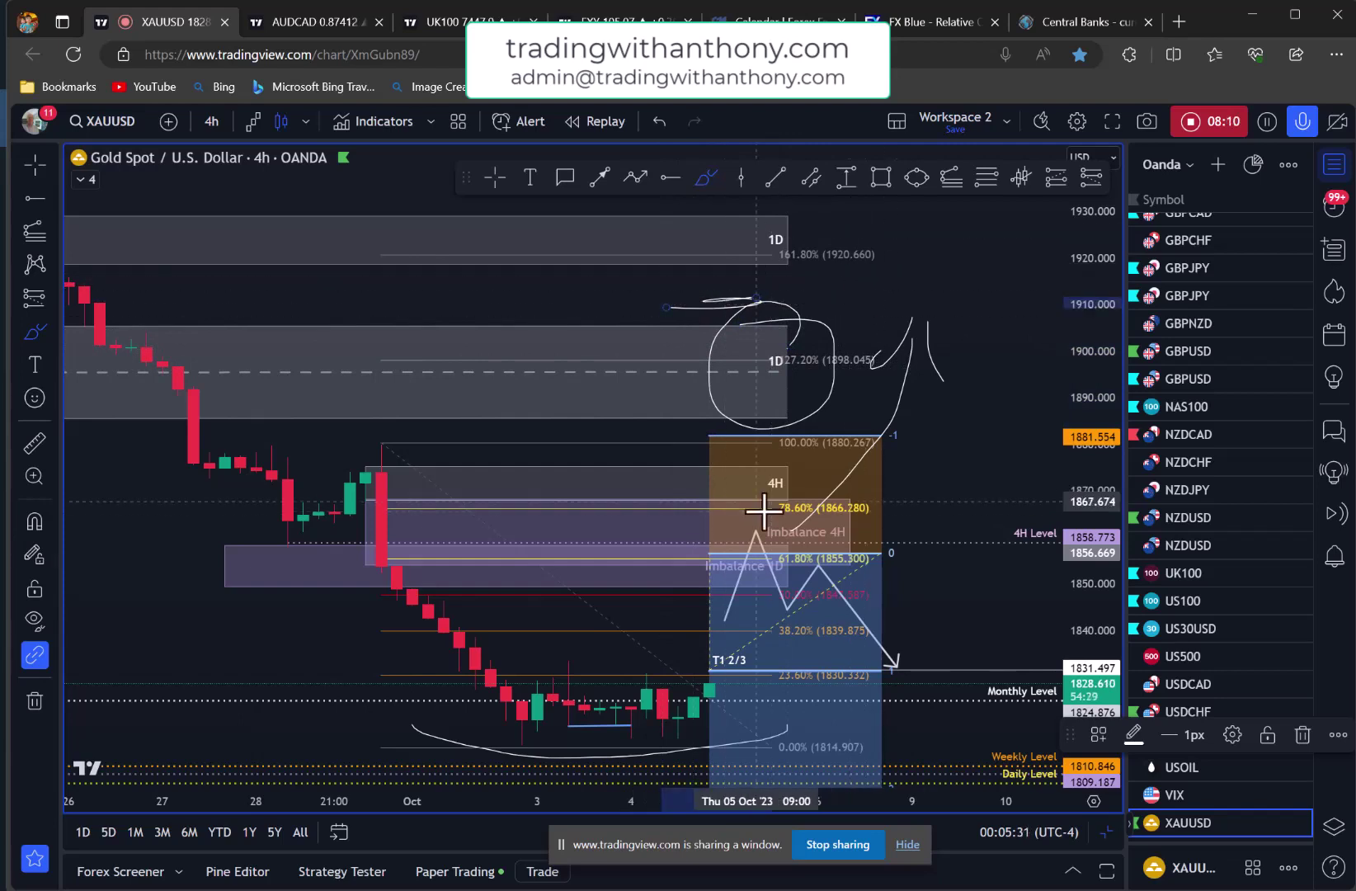
- Undo the Brush arrow, circle and marks around the 1D zone and return to the crosshair cursor
left_click(659, 121)
left_click(658, 121)
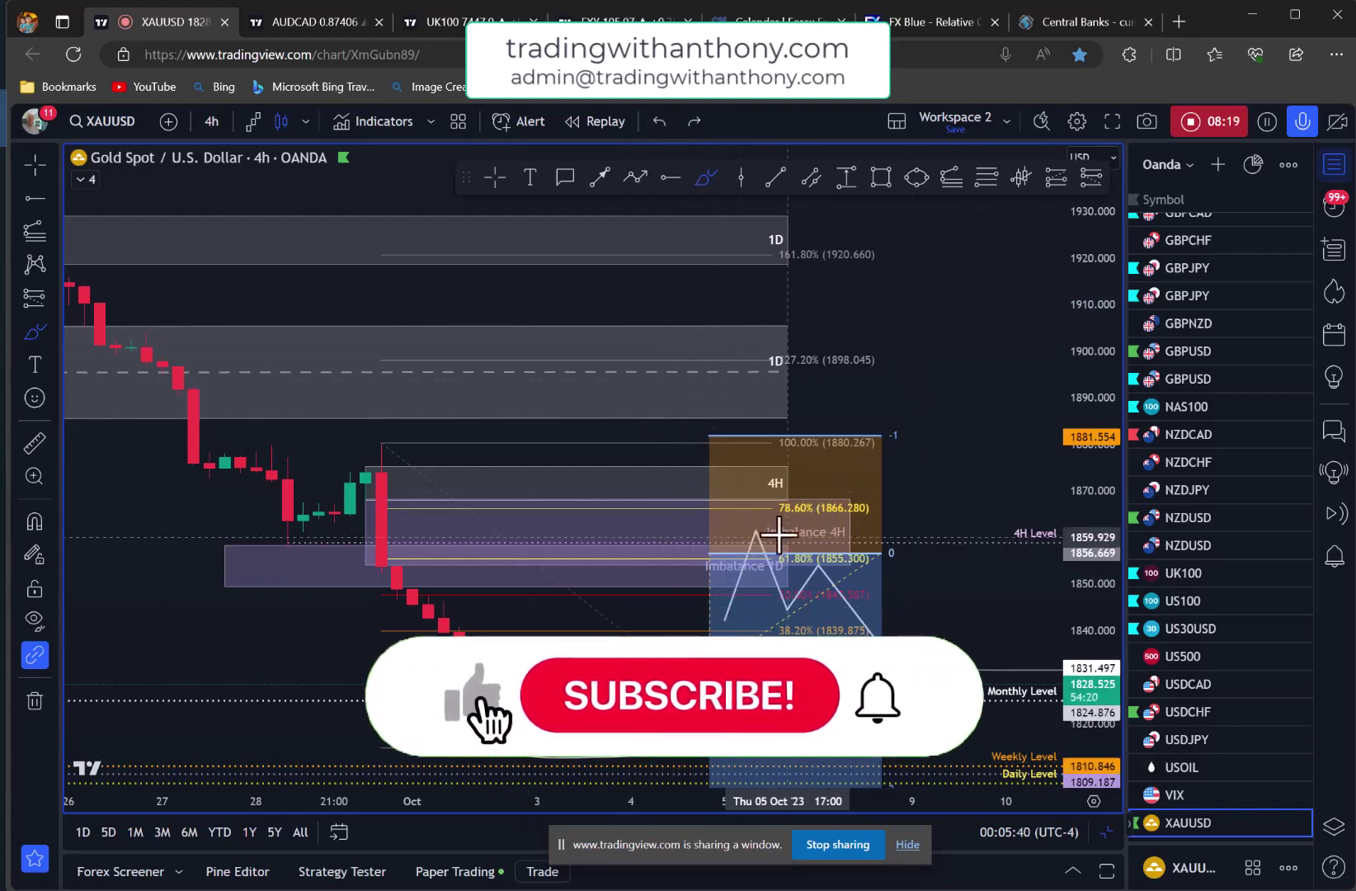
left_click(35, 165)
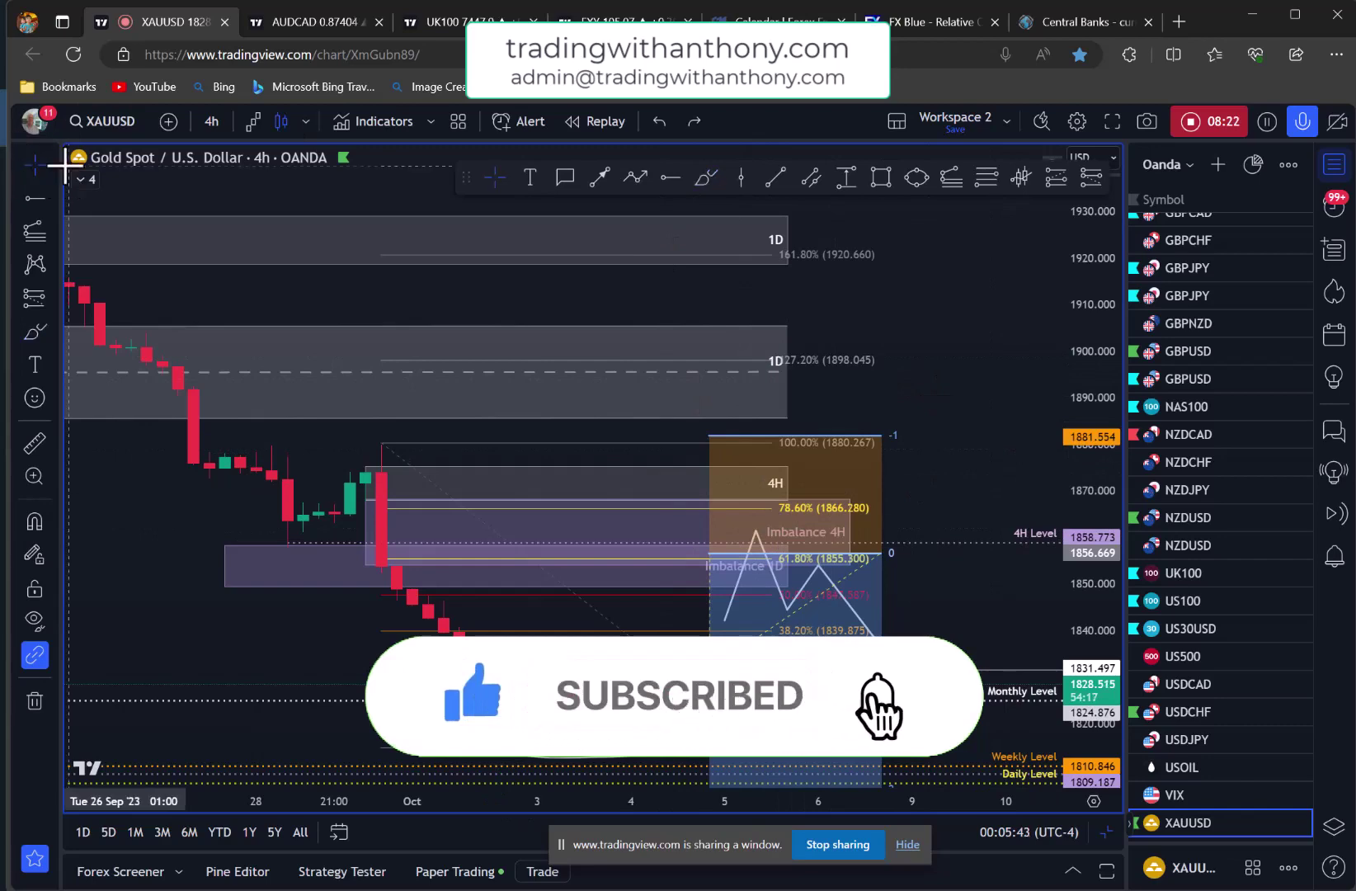